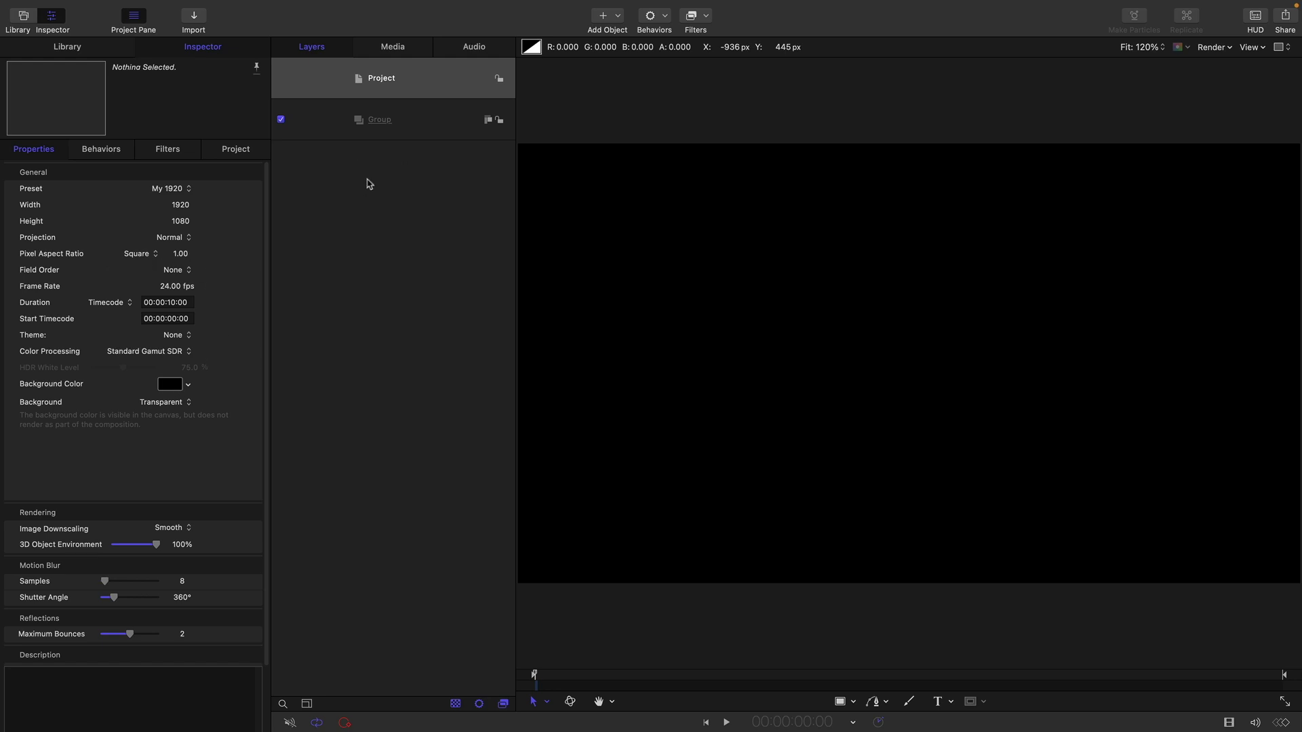
Import the Gizmo.usdz 3D model into the Group layer.
{"action": "left_click", "coordinate": [409, 122]}
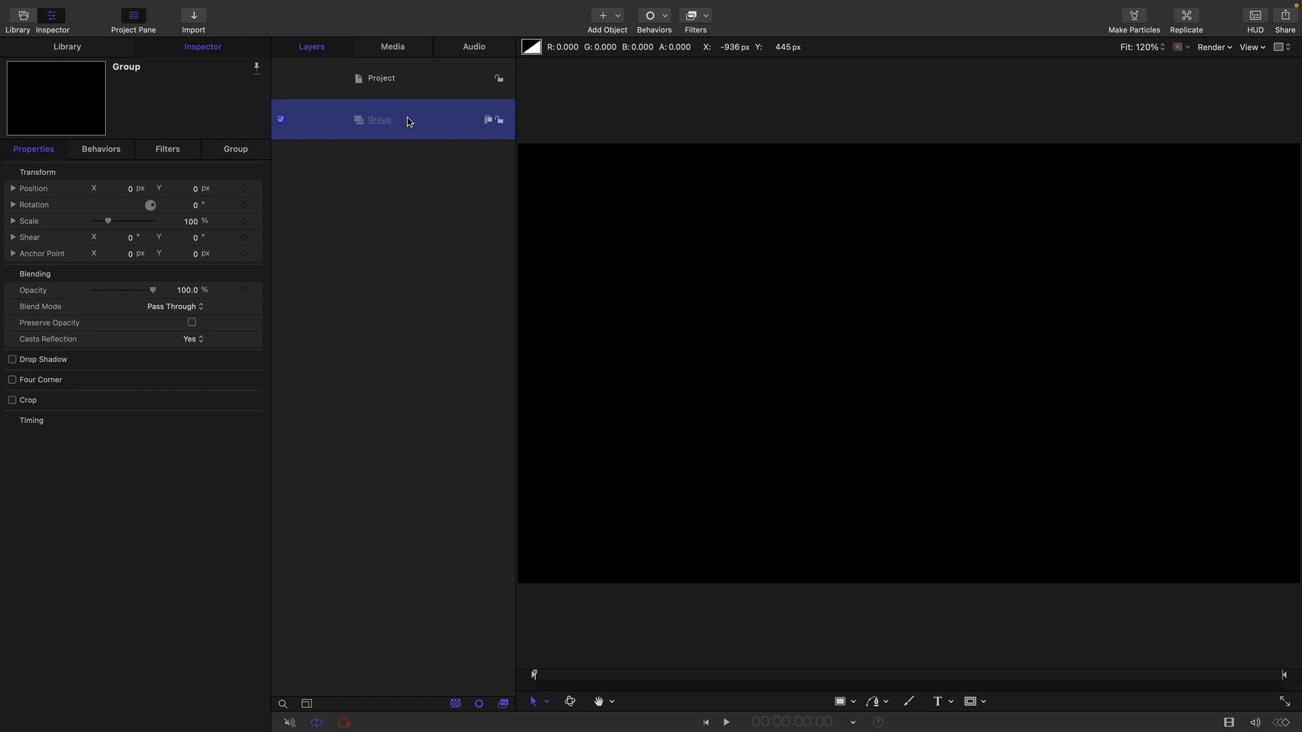
{"action": "left_click", "coordinate": [195, 16]}
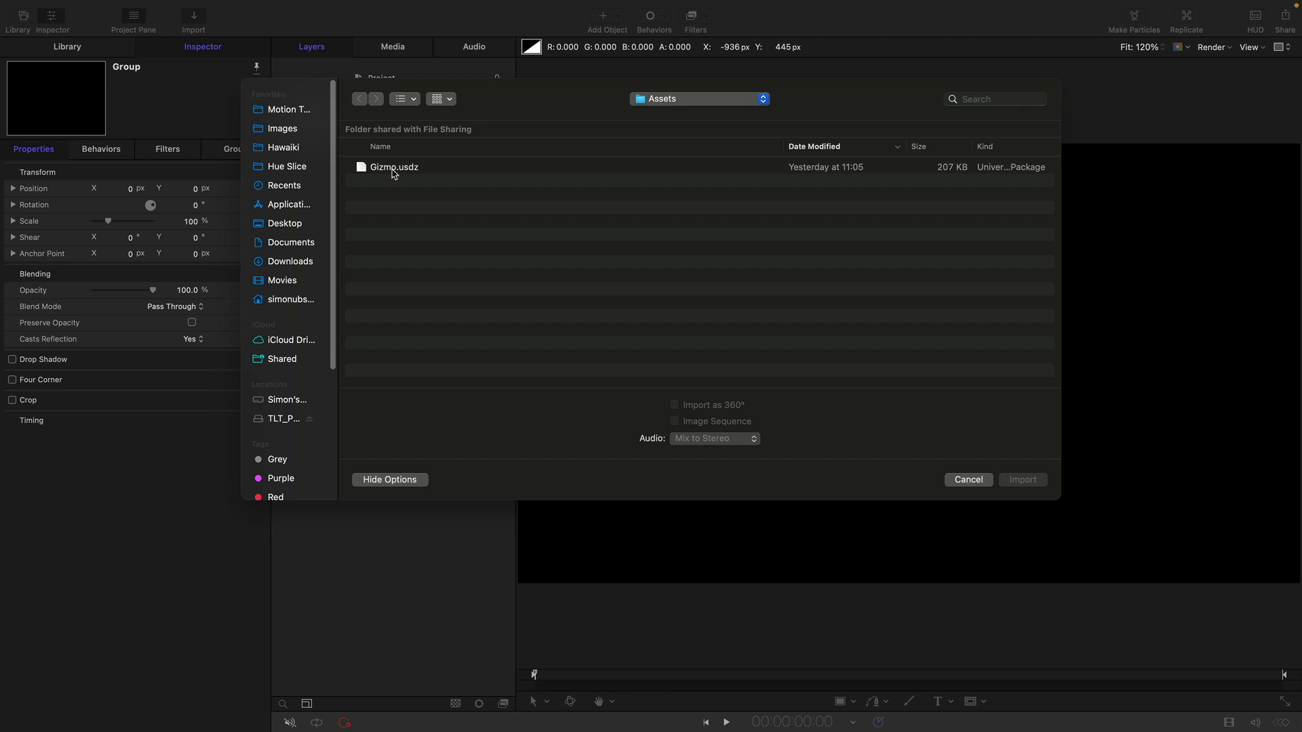
{"action": "left_click", "coordinate": [394, 169]}
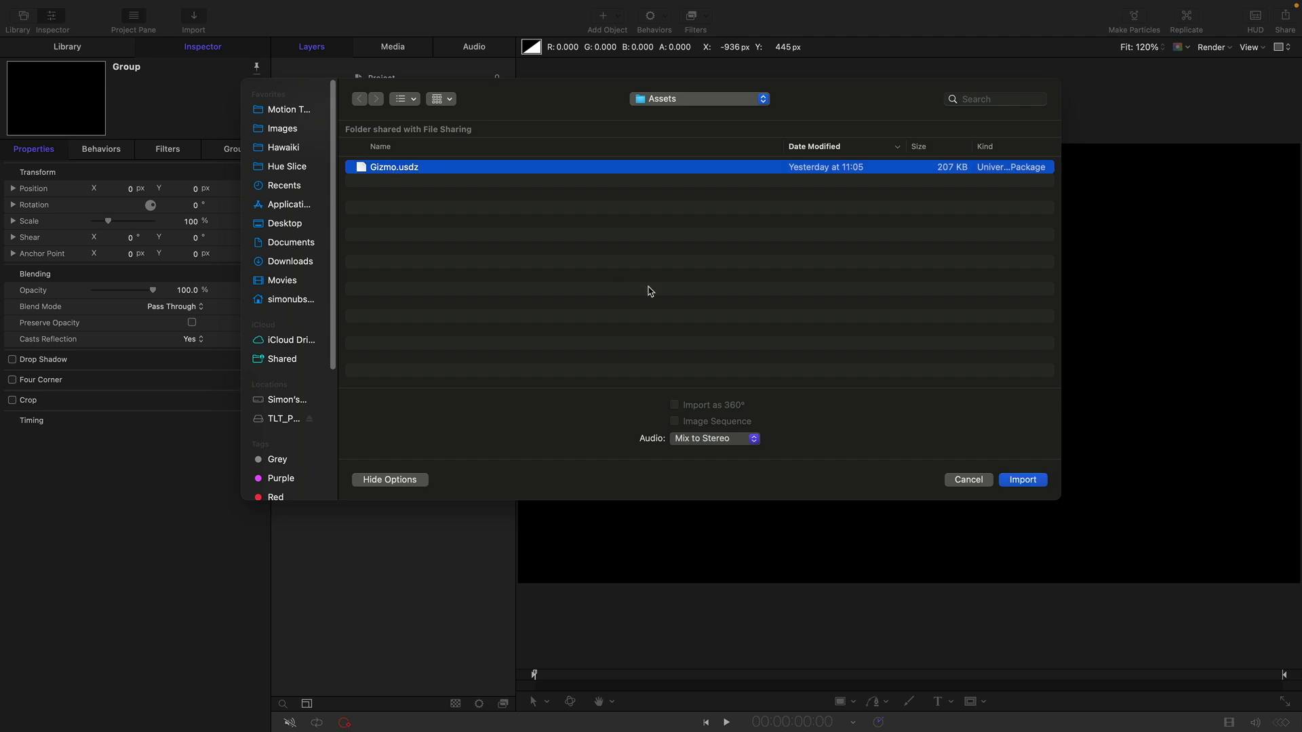
{"action": "left_click", "coordinate": [1028, 482]}
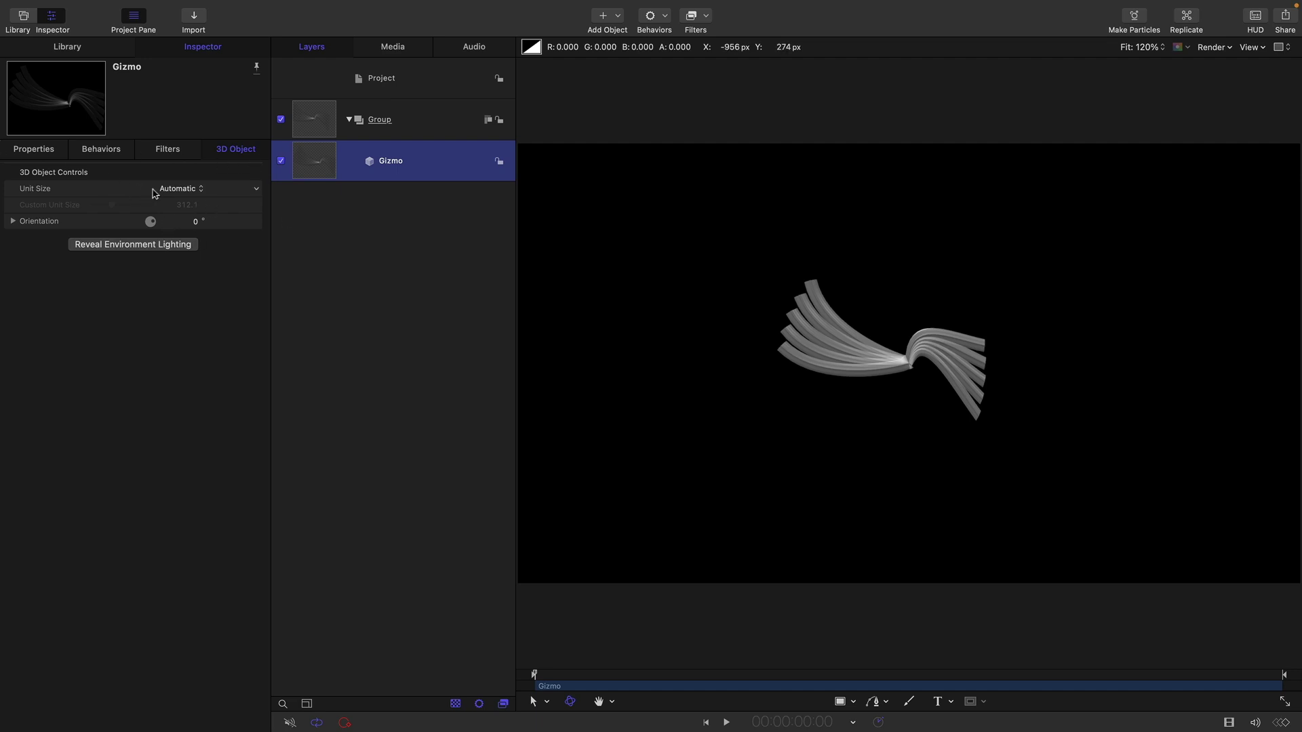
Set the Gizmo model's unit size to Custom 400.
{"action": "left_click", "coordinate": [172, 192]}
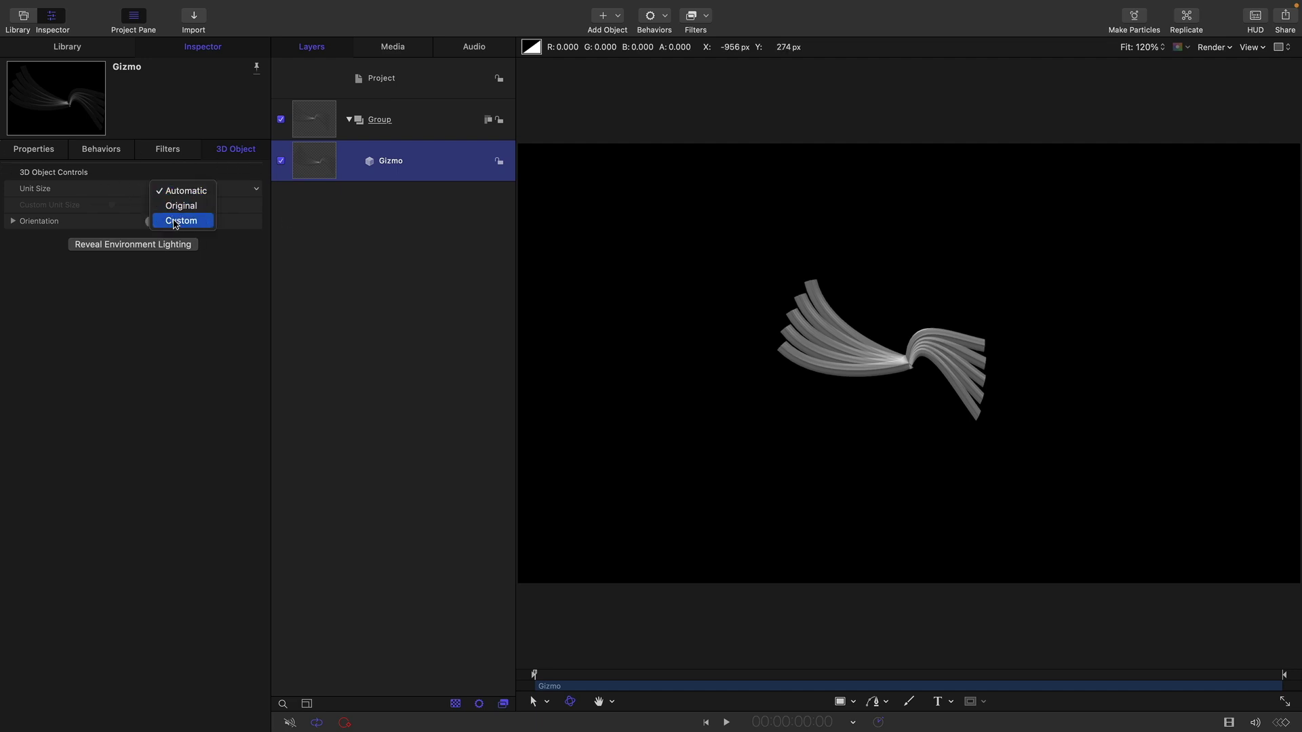
{"action": "left_click", "coordinate": [175, 221]}
{"action": "left_click", "coordinate": [183, 204]}
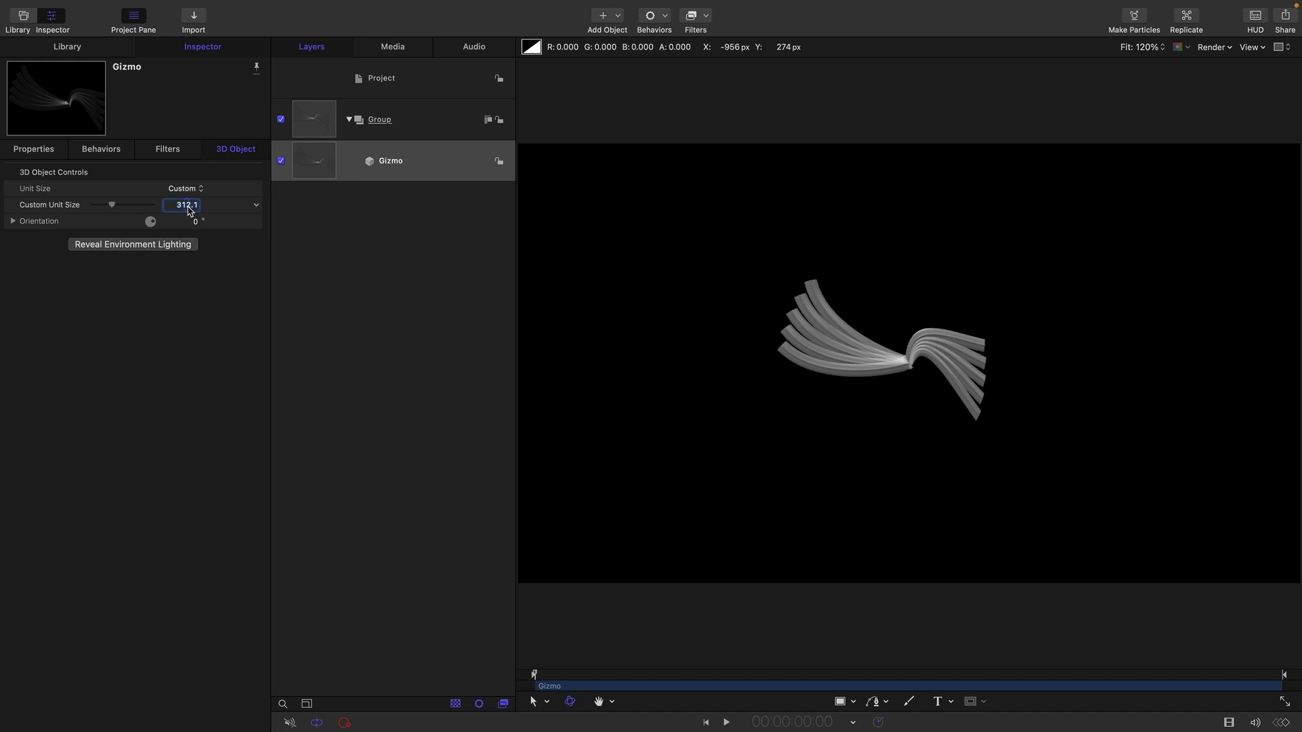
{"action": "type", "text": "400"}
{"action": "key", "text": "Return"}
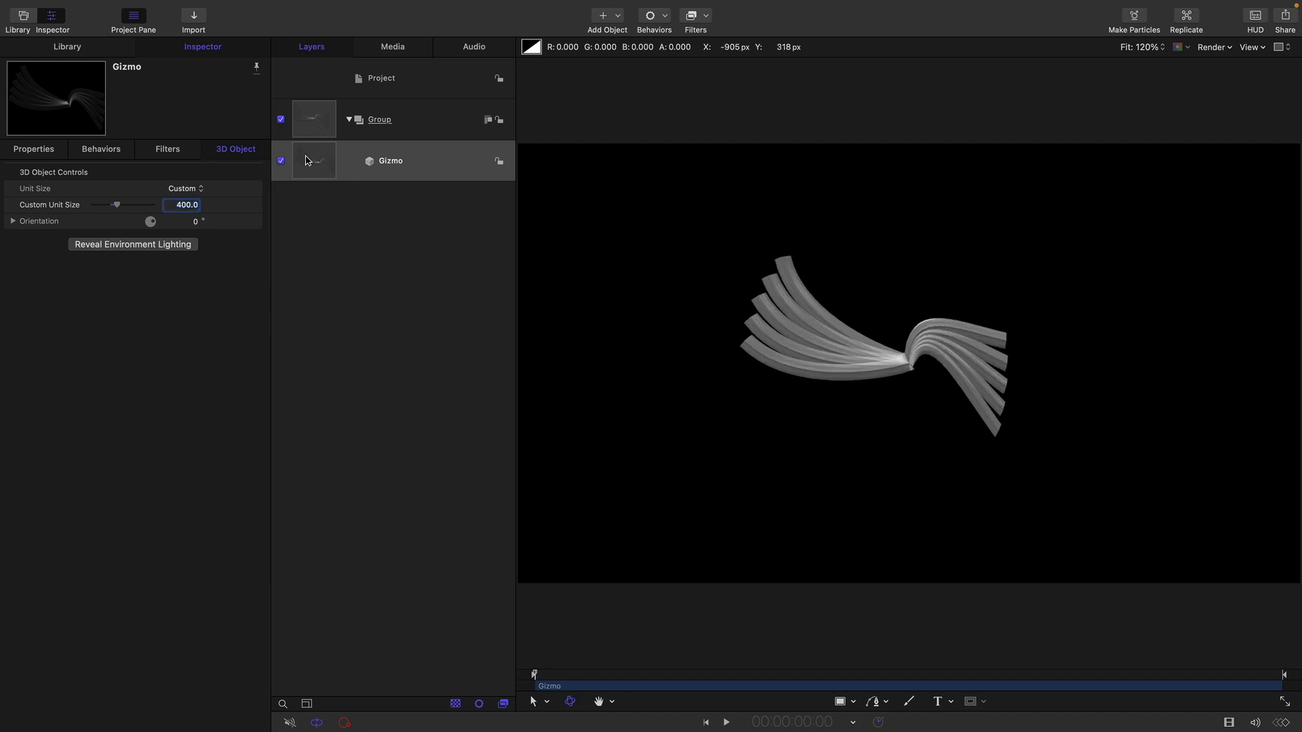
{"action": "left_click", "coordinate": [307, 161]}
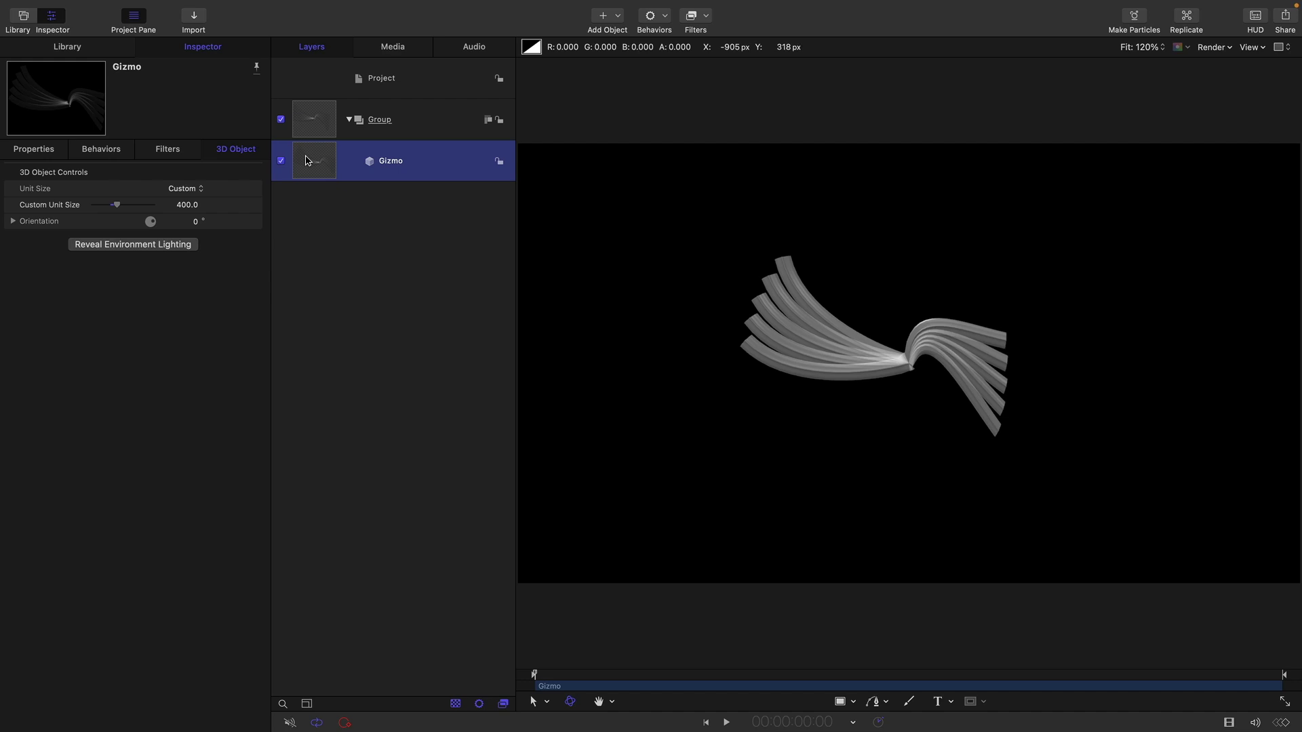
Replicate Gizmo as a Circle shape with Outline arrangement and radius 500.
{"action": "left_click", "coordinate": [185, 8]}
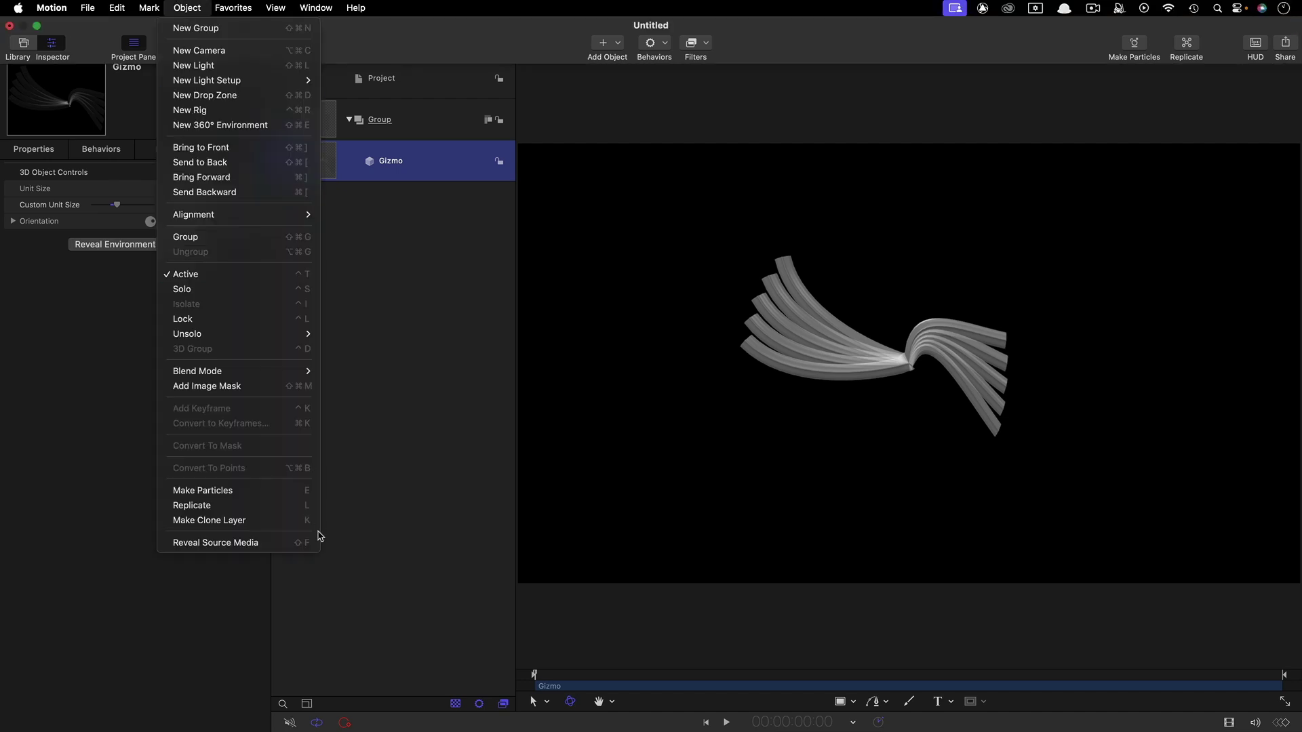
{"action": "left_click", "coordinate": [285, 505]}
{"action": "left_click", "coordinate": [179, 189]}
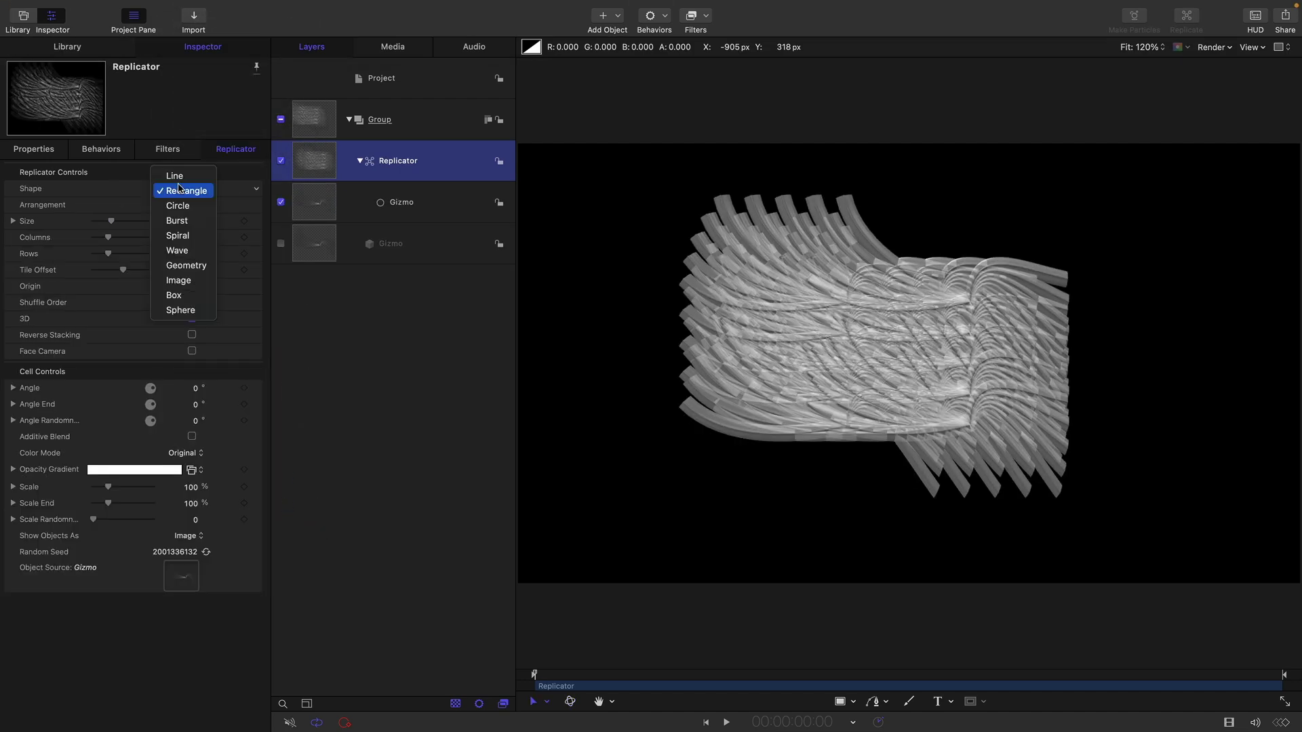
{"action": "left_click", "coordinate": [178, 206]}
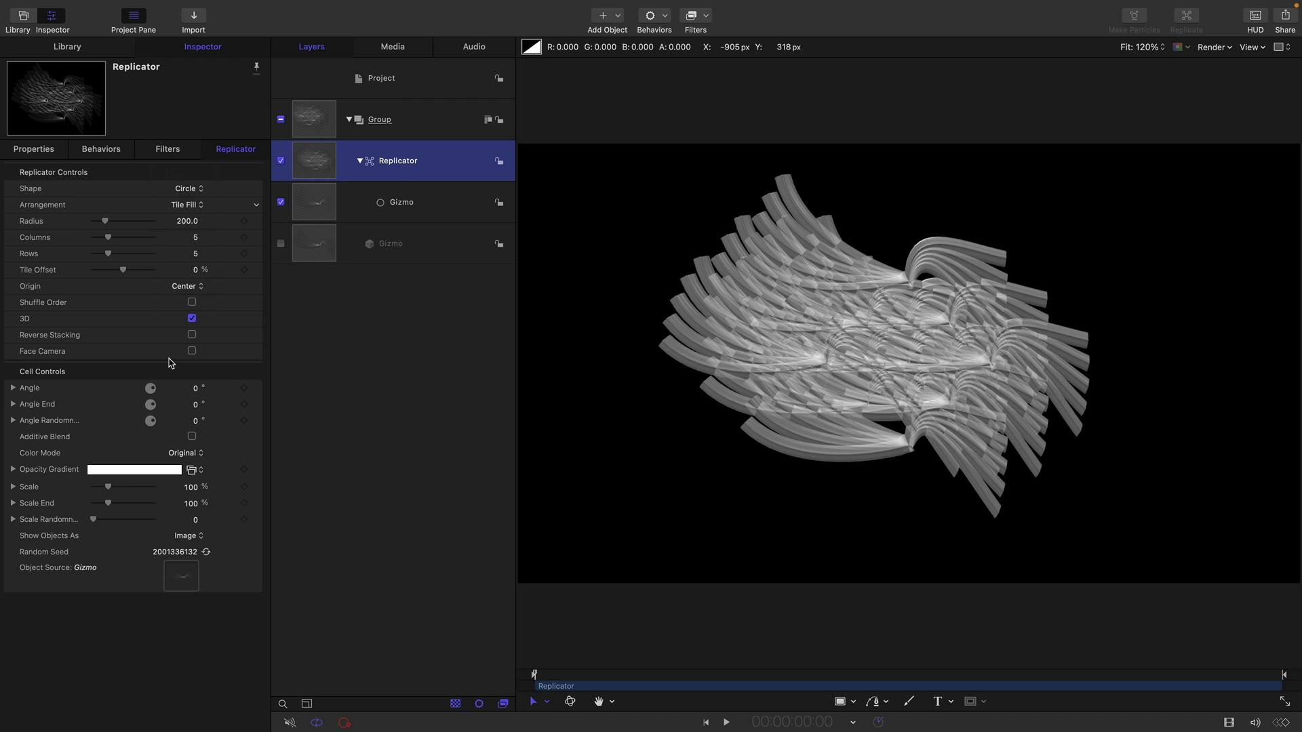
{"action": "left_click", "coordinate": [185, 204]}
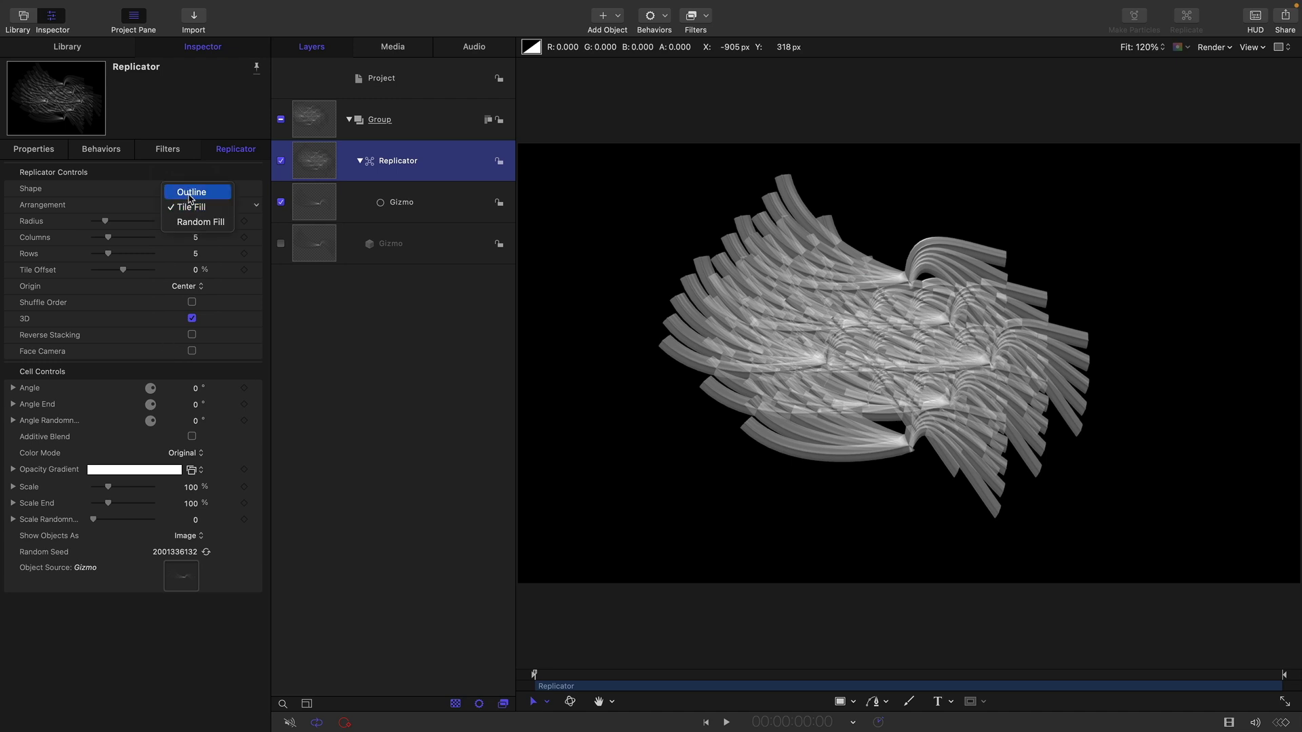
{"action": "left_click", "coordinate": [190, 193]}
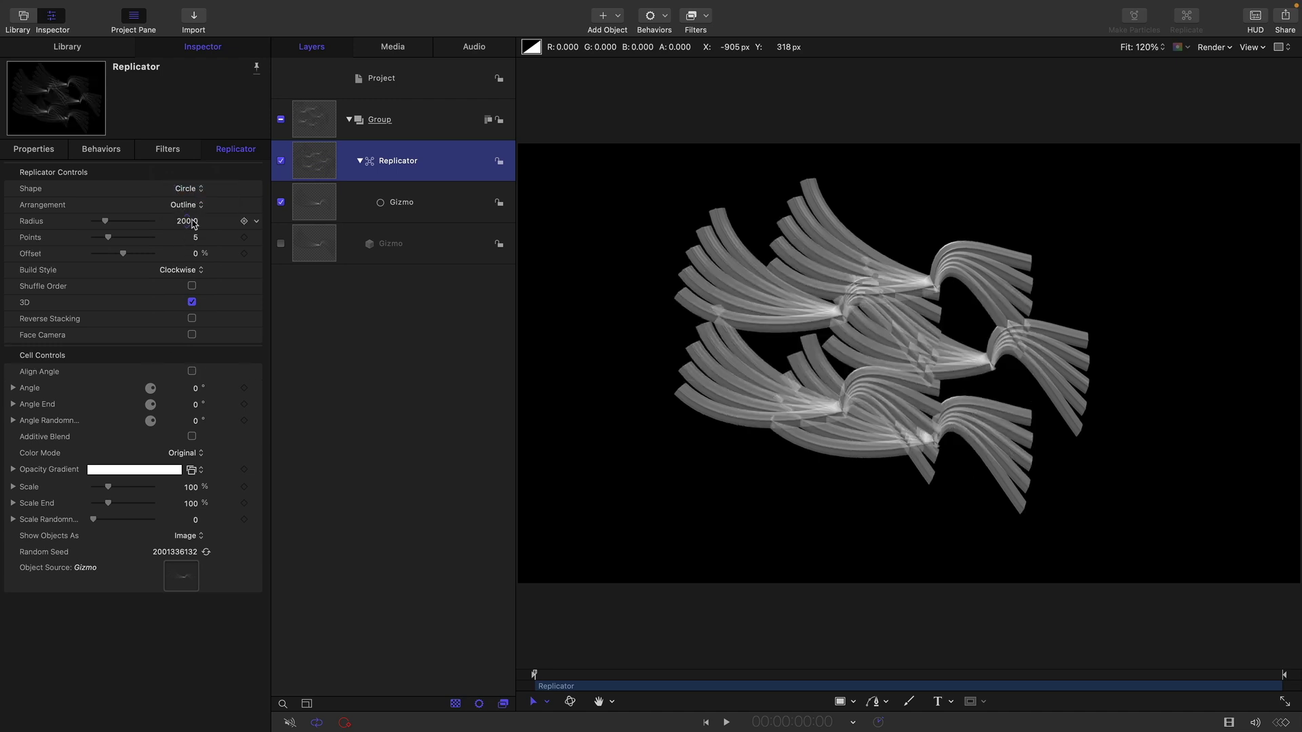
{"action": "left_click", "coordinate": [194, 221]}
{"action": "type", "text": "500"}
{"action": "key", "text": "Return"}
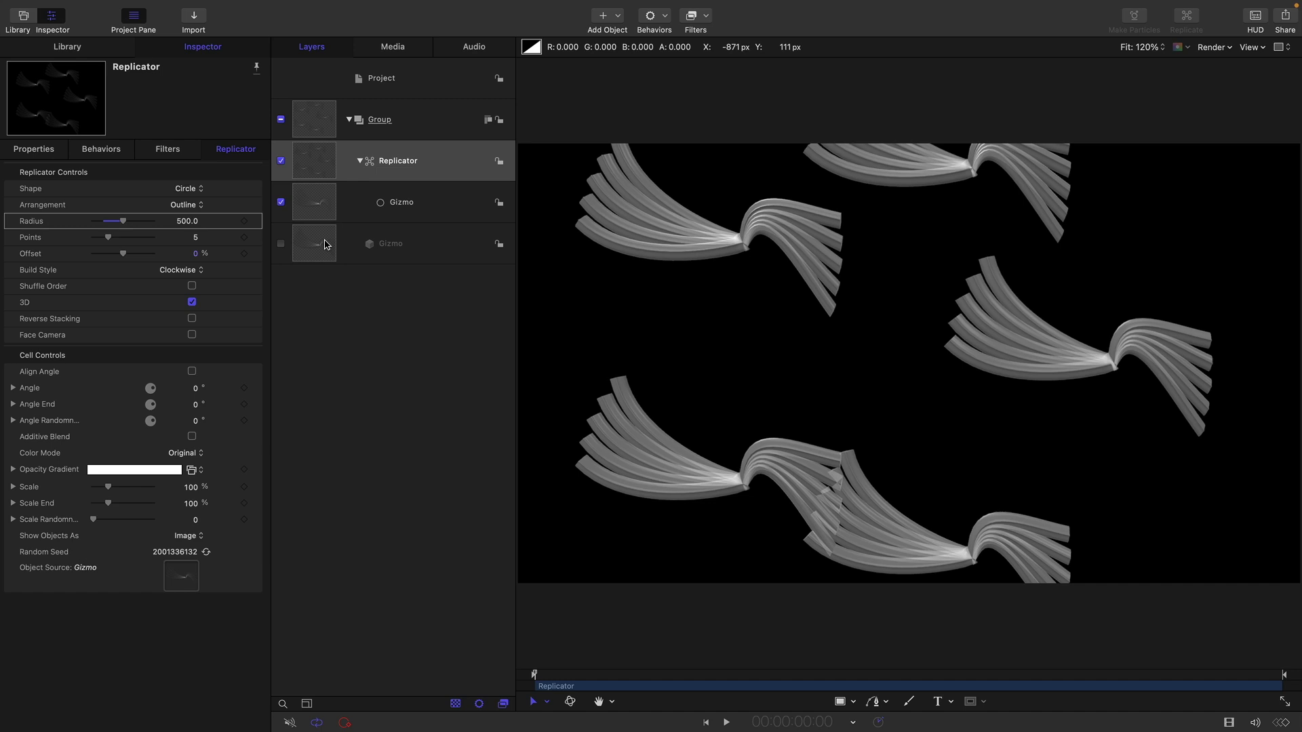
Align copies to the circle, set cell angles Y 90° and Z 45°, and use 100 points.
{"action": "left_click", "coordinate": [192, 372]}
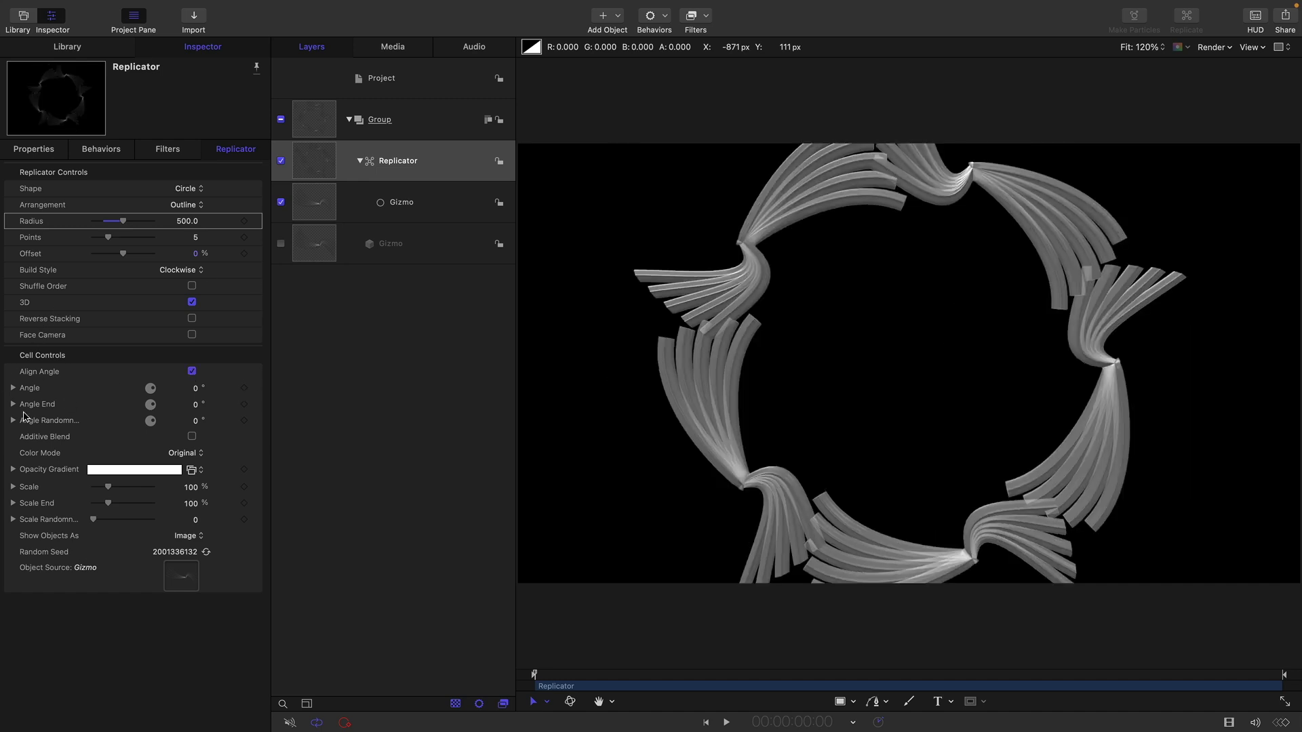
{"action": "left_click", "coordinate": [13, 387]}
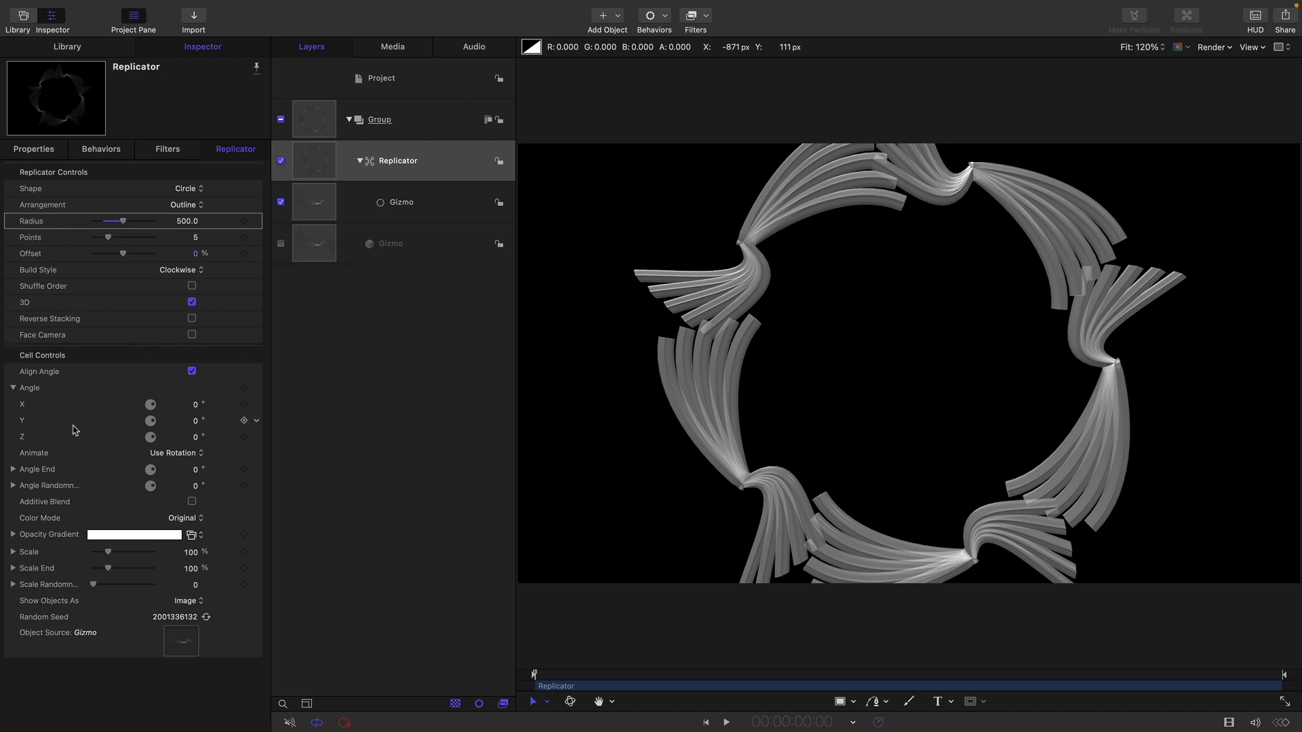
{"action": "left_click", "coordinate": [195, 422]}
{"action": "type", "text": "90"}
{"action": "key", "text": "Tab"}
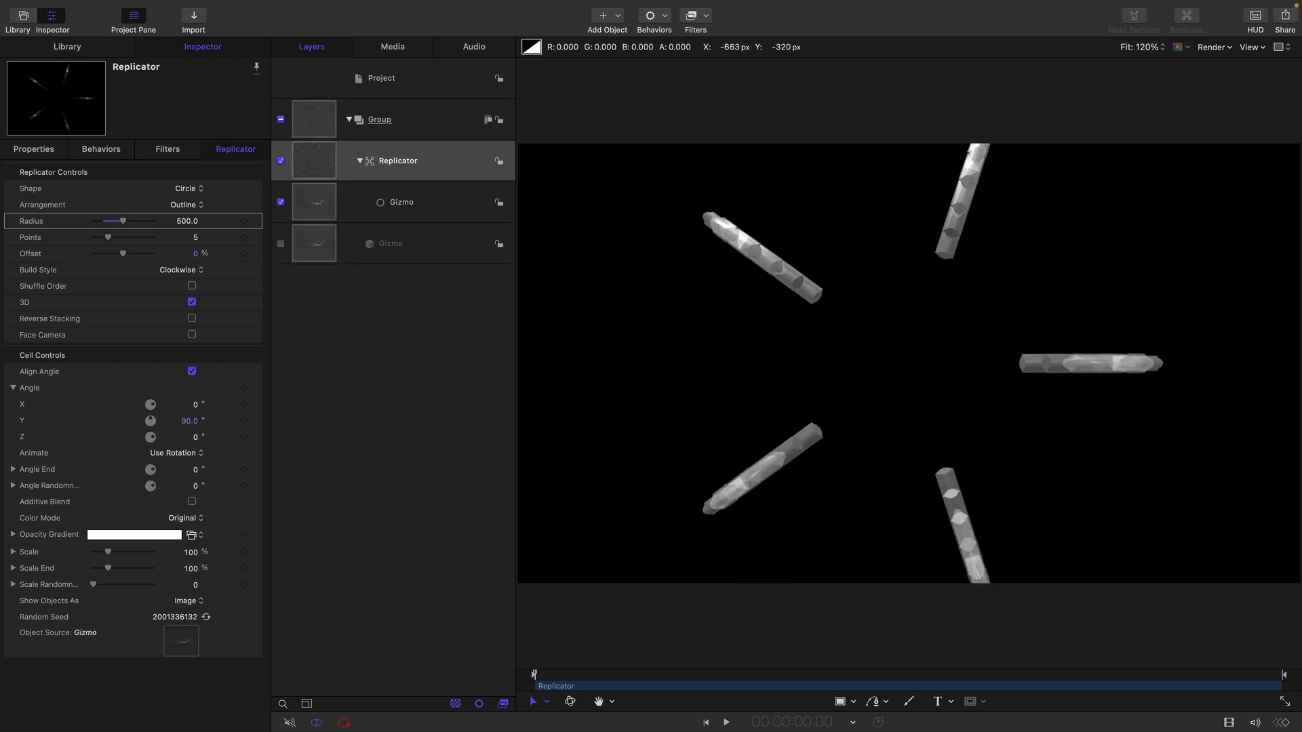
{"action": "key", "text": "Return"}
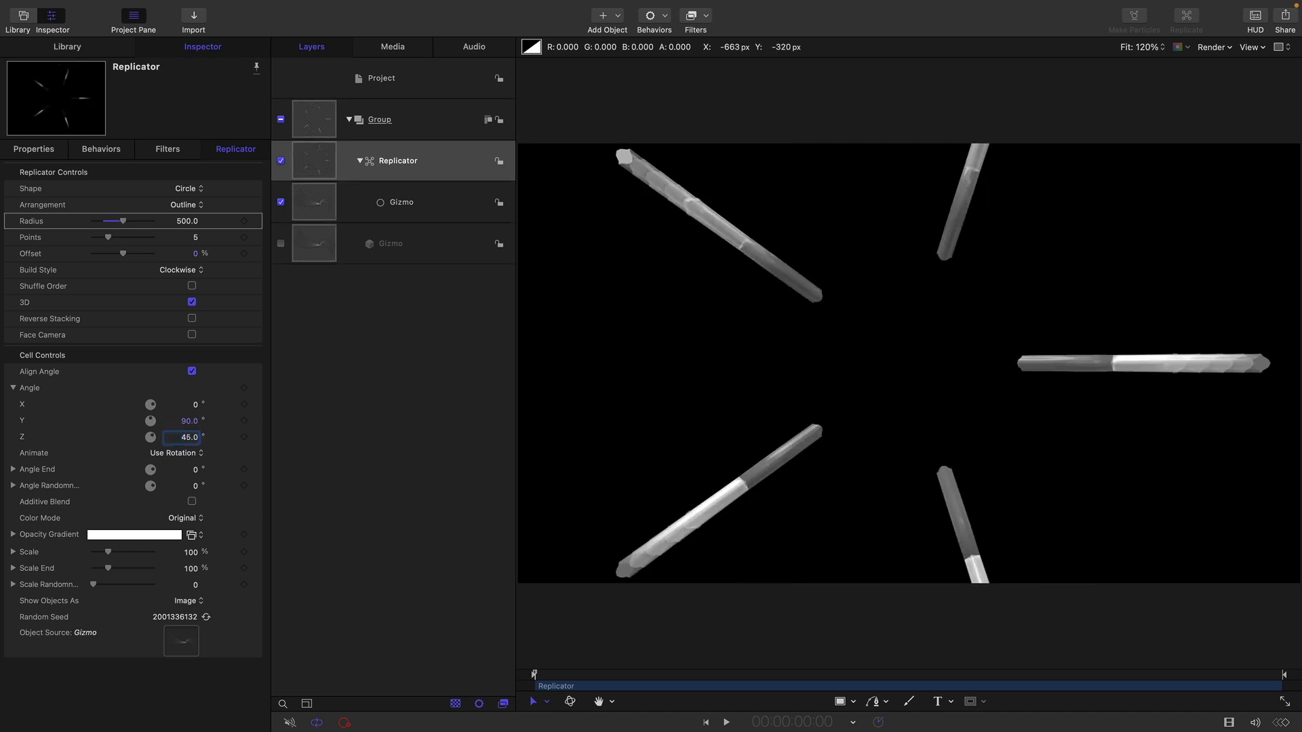
{"action": "left_click", "coordinate": [195, 240]}
{"action": "key", "text": "Return"}
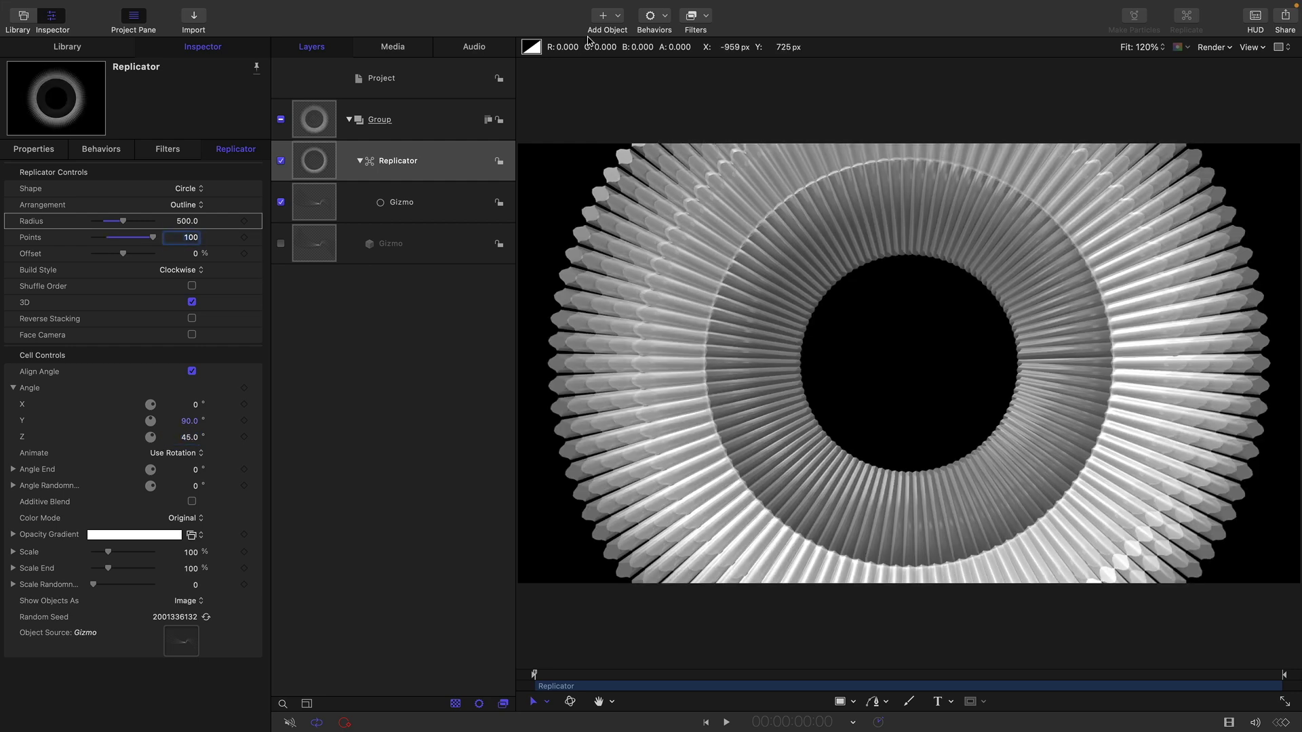
Add a camera, switch the scene to 3D, and orbit to view the ring in perspective.
{"action": "left_click", "coordinate": [619, 17]}
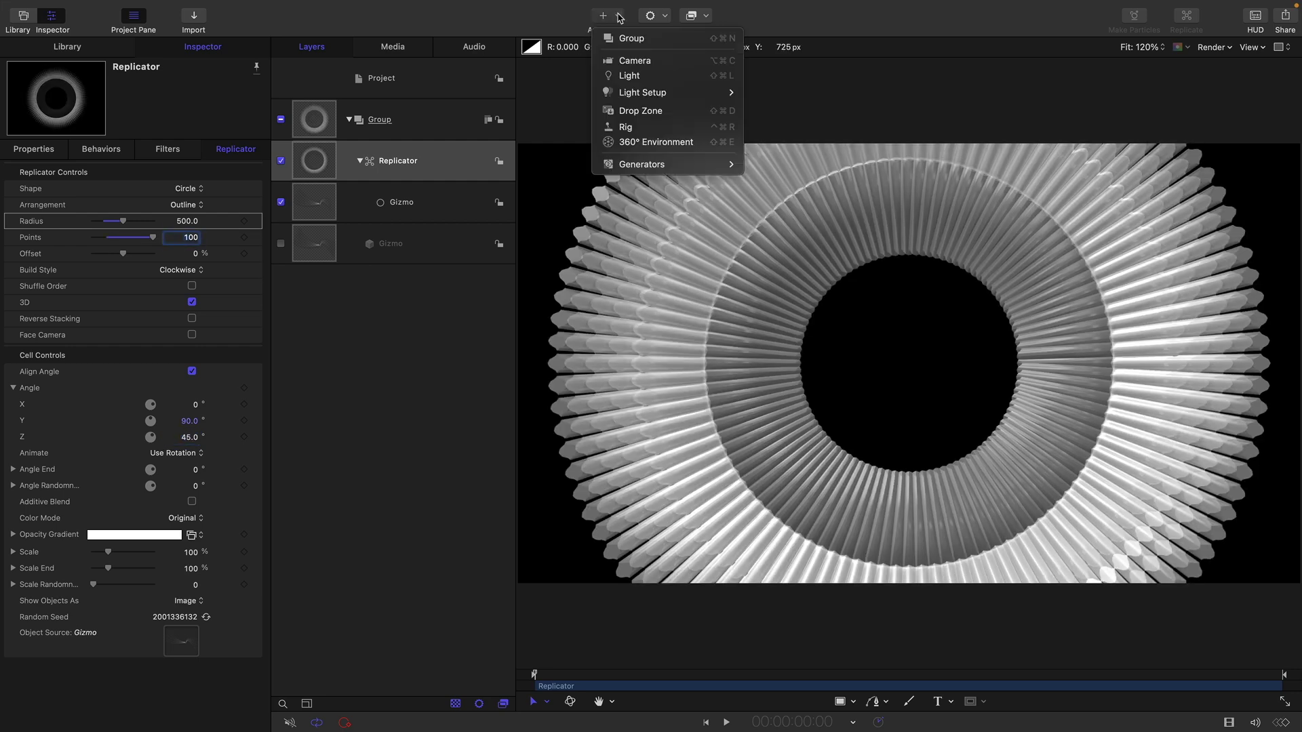
{"action": "left_click", "coordinate": [629, 60]}
{"action": "left_click", "coordinate": [777, 421]}
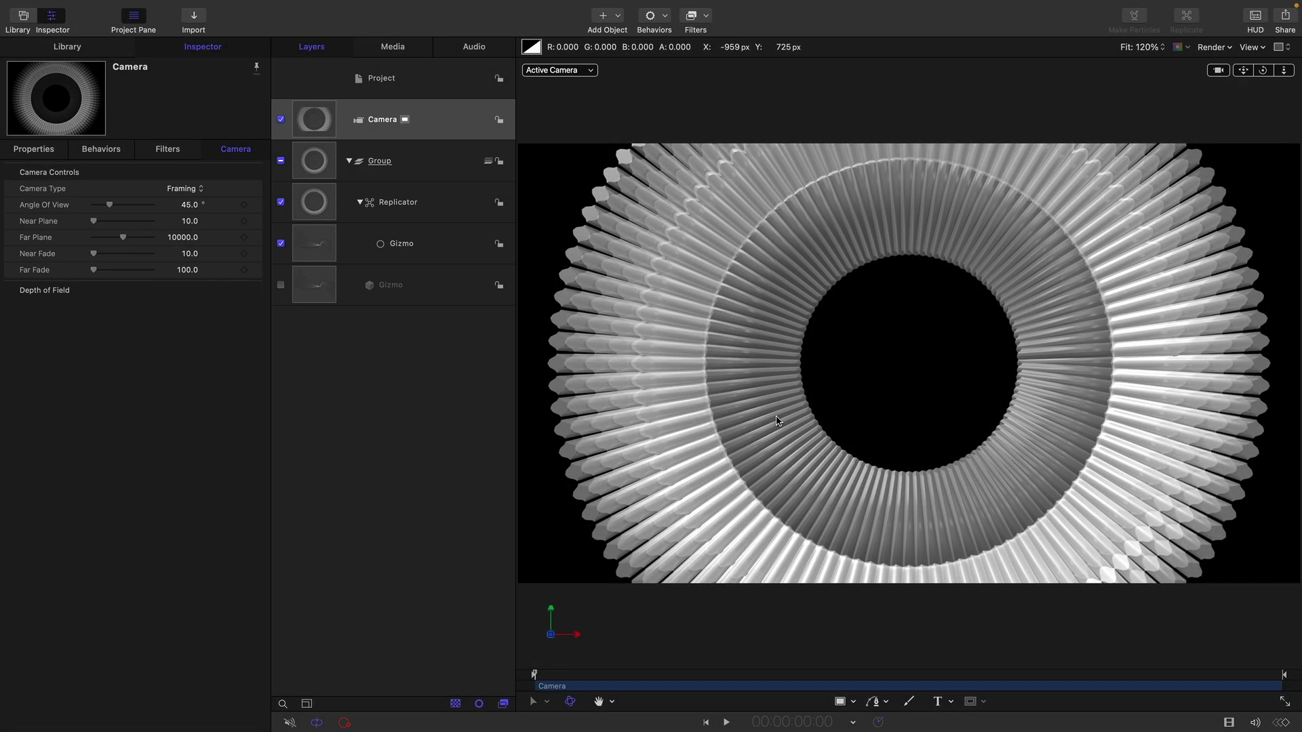
{"action": "mouse_move", "coordinate": [1262, 70]}
{"action": "left_mouse_down"}
{"action": "mouse_move", "coordinate": [1297, 82]}
{"action": "mouse_move", "coordinate": [1263, 76]}
{"action": "left_mouse_up"}
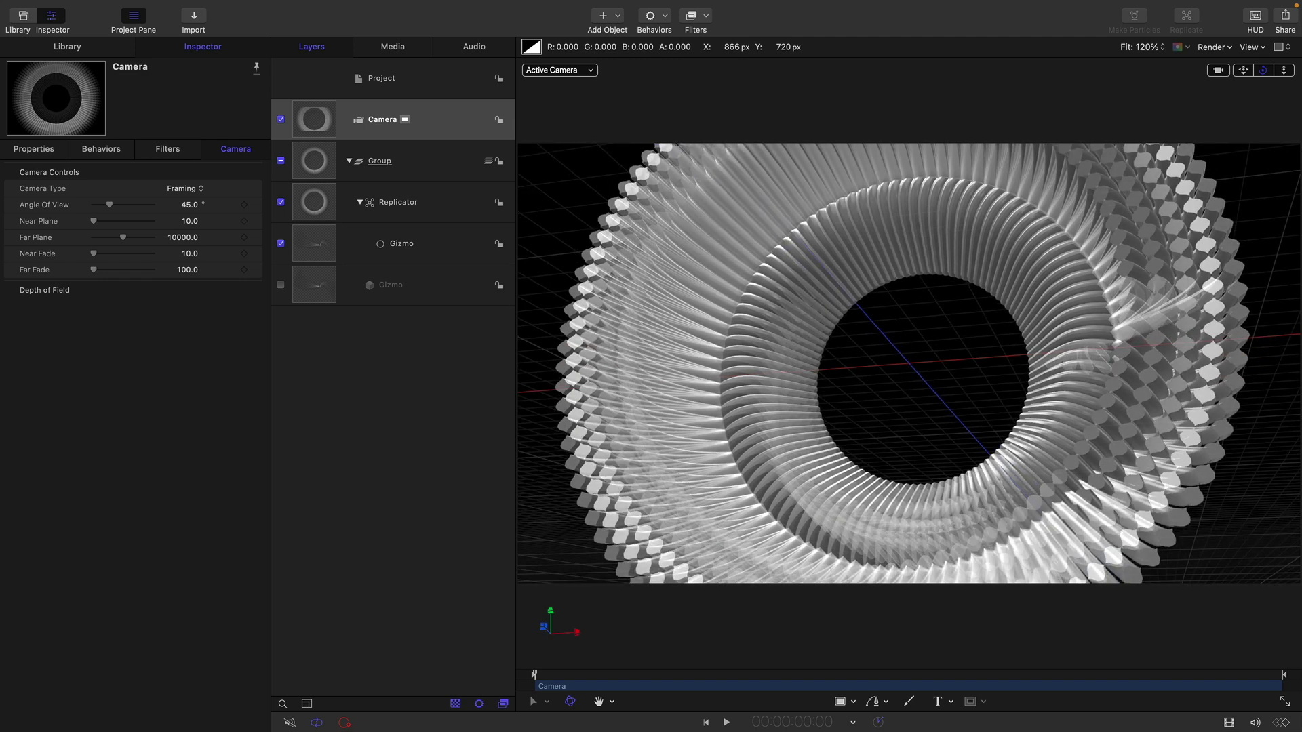
{"action": "left_click_drag", "start_coordinate": [1263, 75], "coordinate": [1264, 75]}
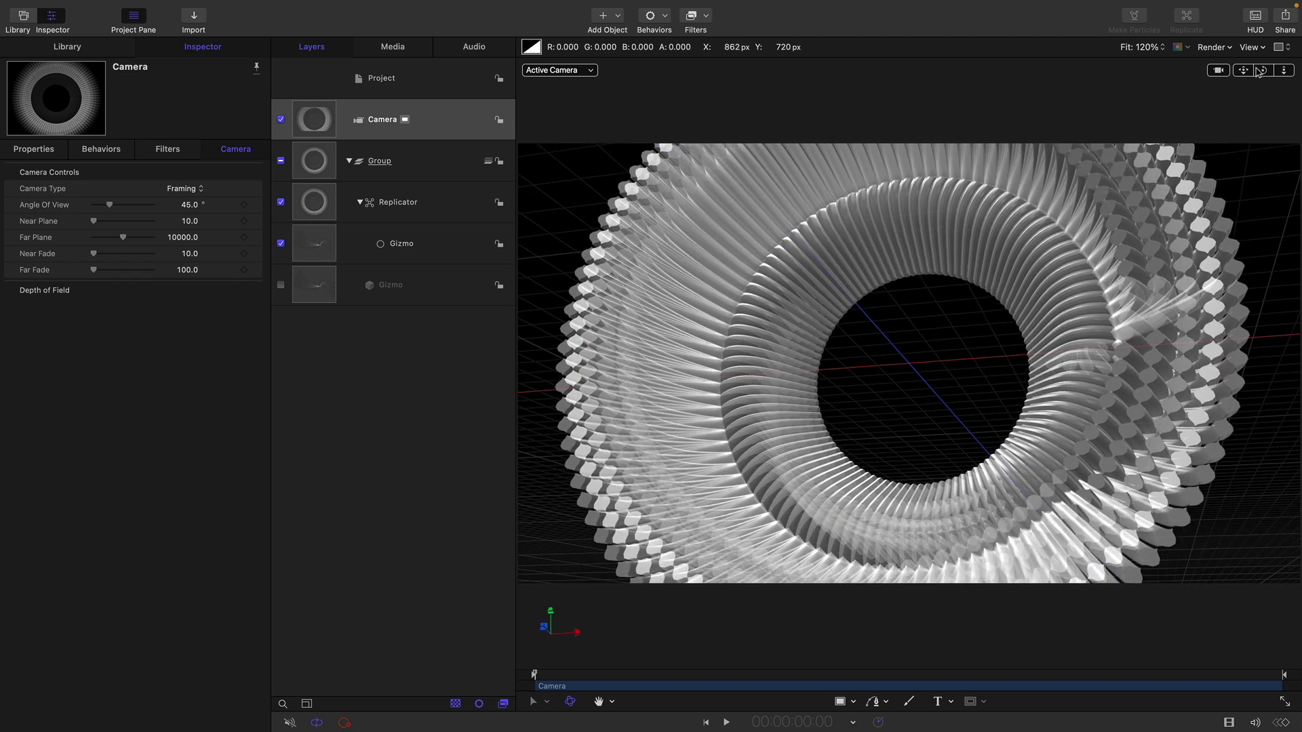
Set the camera position to Y -100 and Z 100.
{"action": "left_click", "coordinate": [38, 150]}
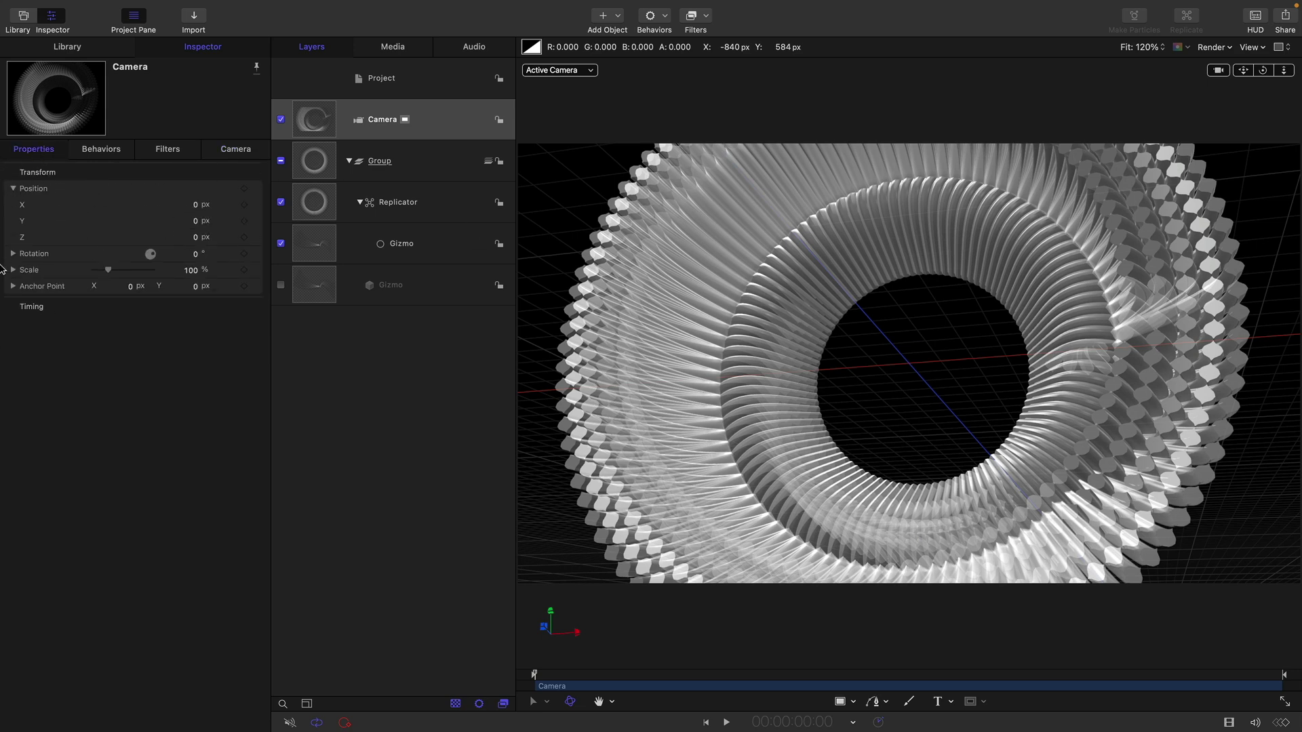
{"action": "left_click", "coordinate": [196, 222]}
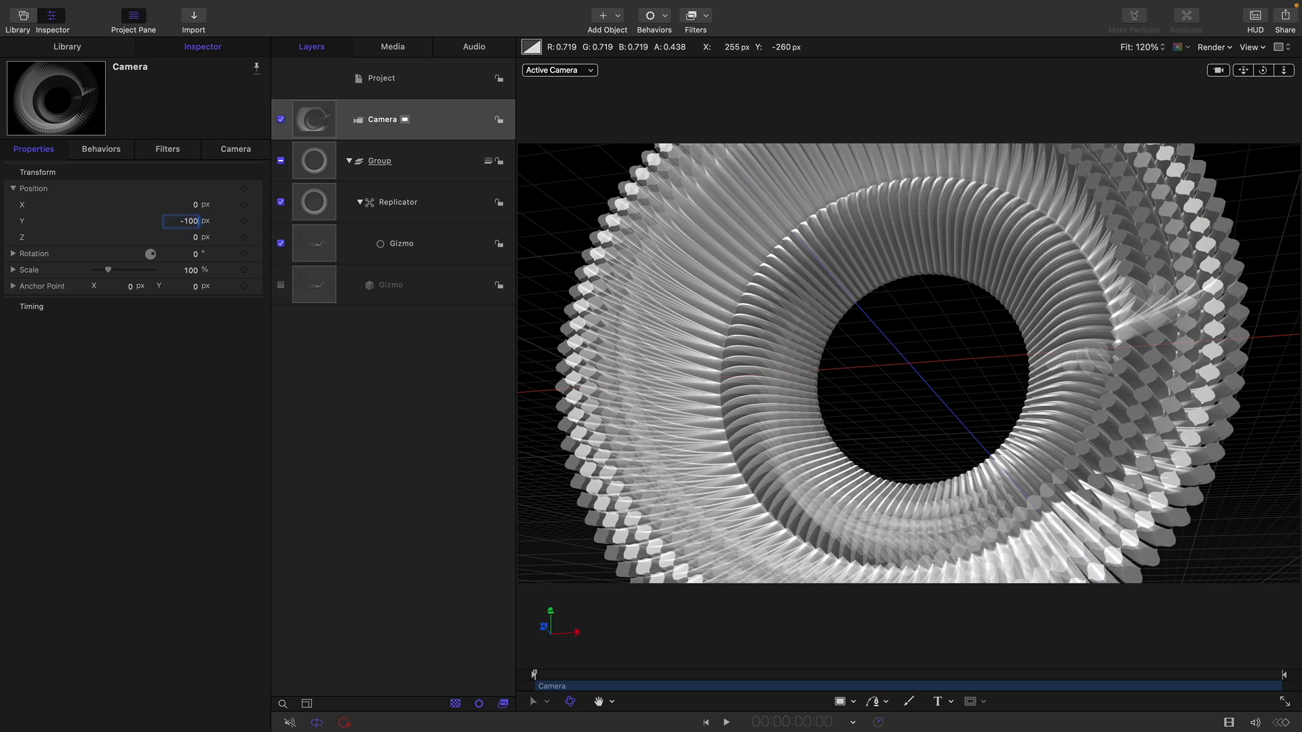
{"action": "key", "text": "Tab"}
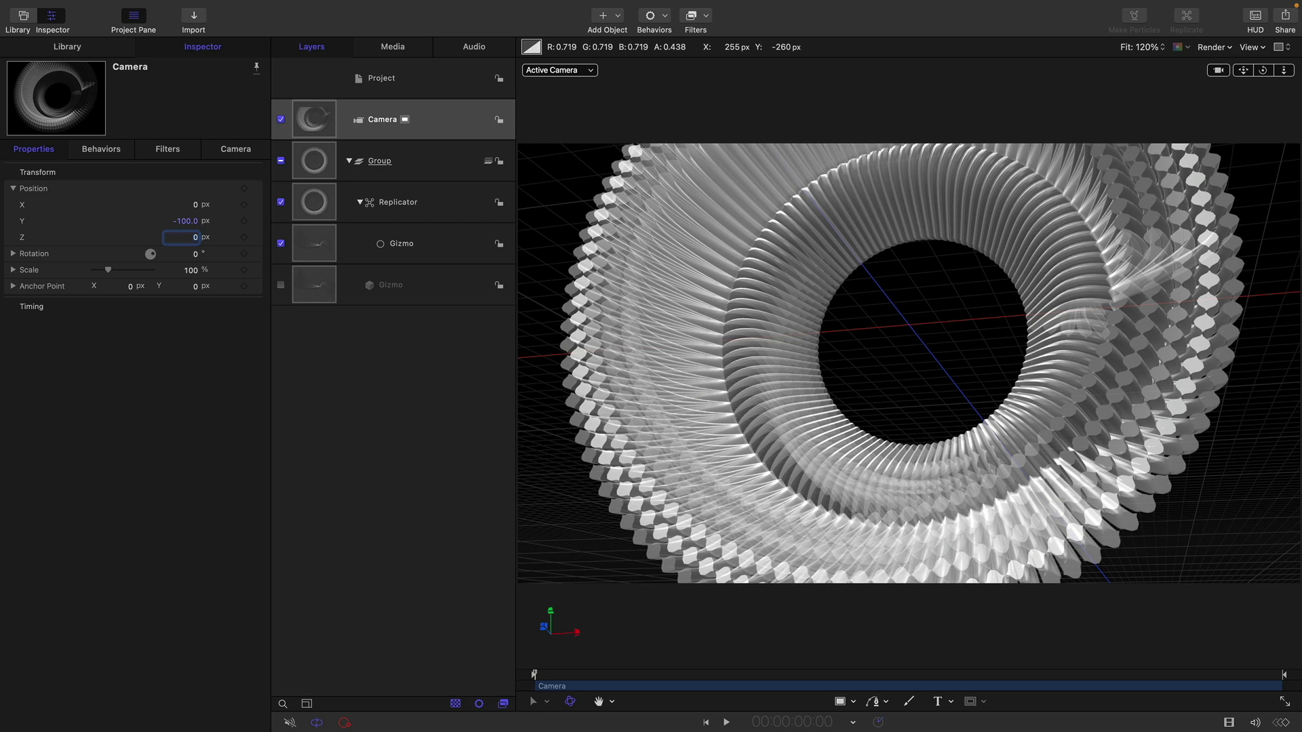
{"action": "key", "text": "Return"}
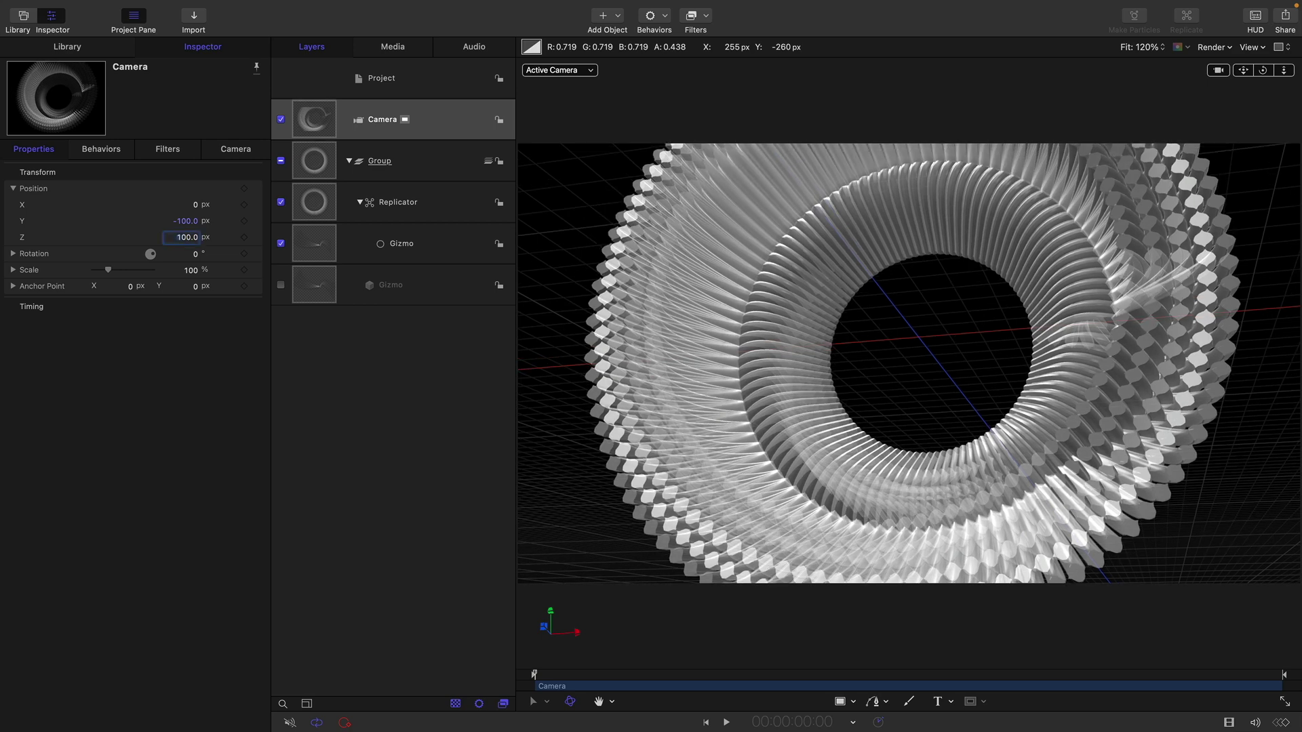
Set the camera rotation to X 15° and Y 0°.
{"action": "left_click", "coordinate": [13, 253]}
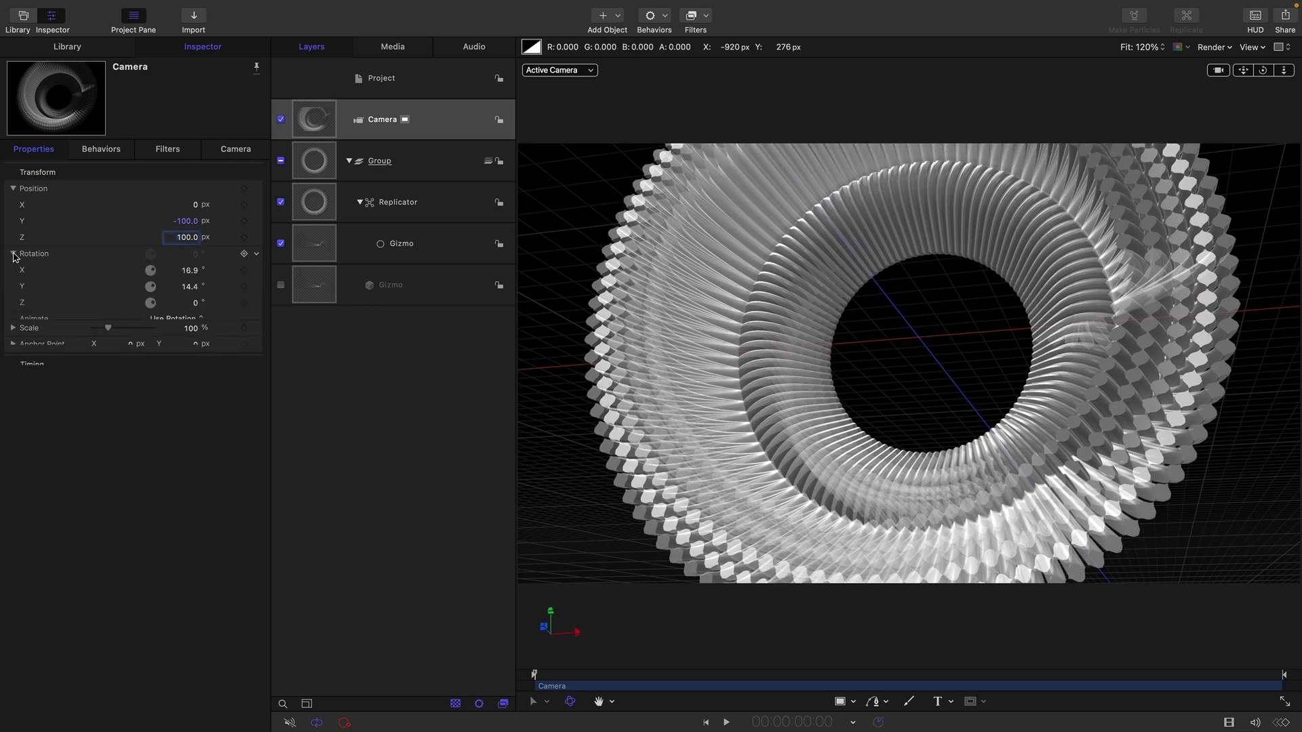
{"action": "left_click", "coordinate": [187, 270]}
{"action": "mouse_move", "coordinate": [1299, 517]}
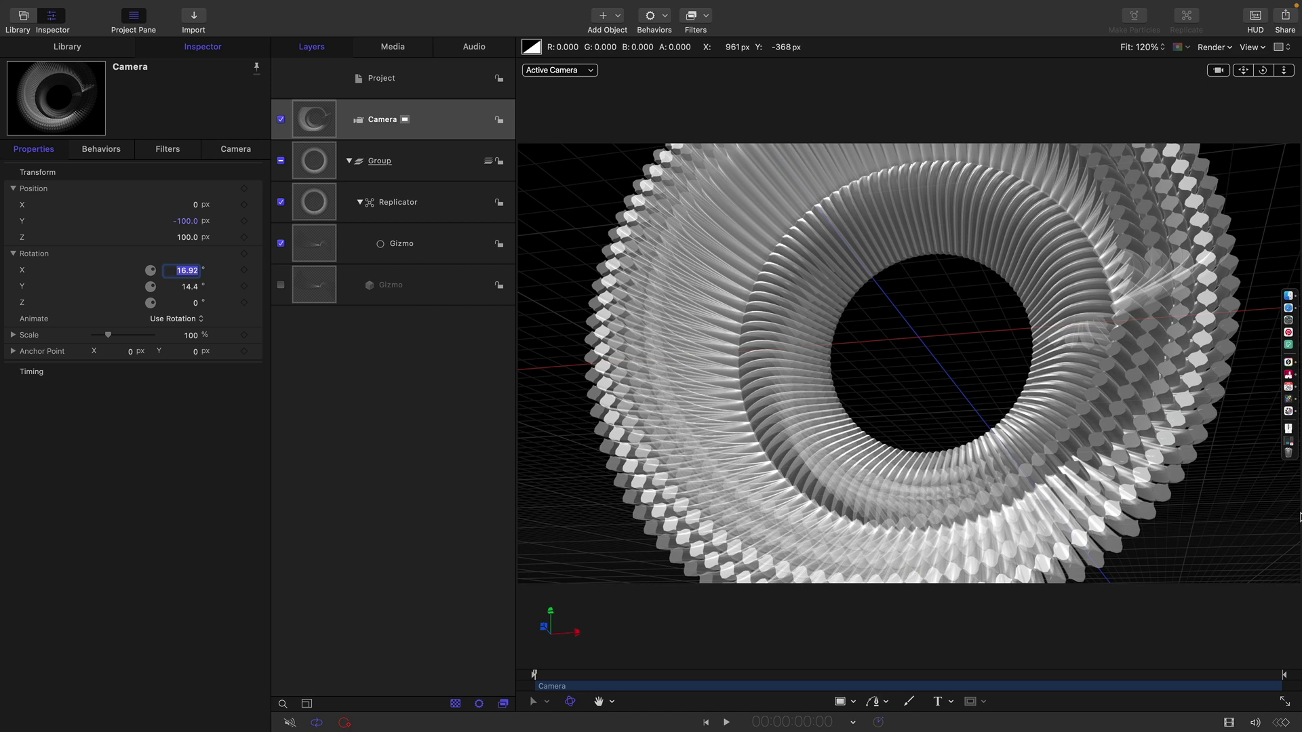
{"action": "type", "text": "15"}
{"action": "key", "text": "Tab"}
{"action": "type", "text": "0"}
{"action": "key", "text": "Return"}
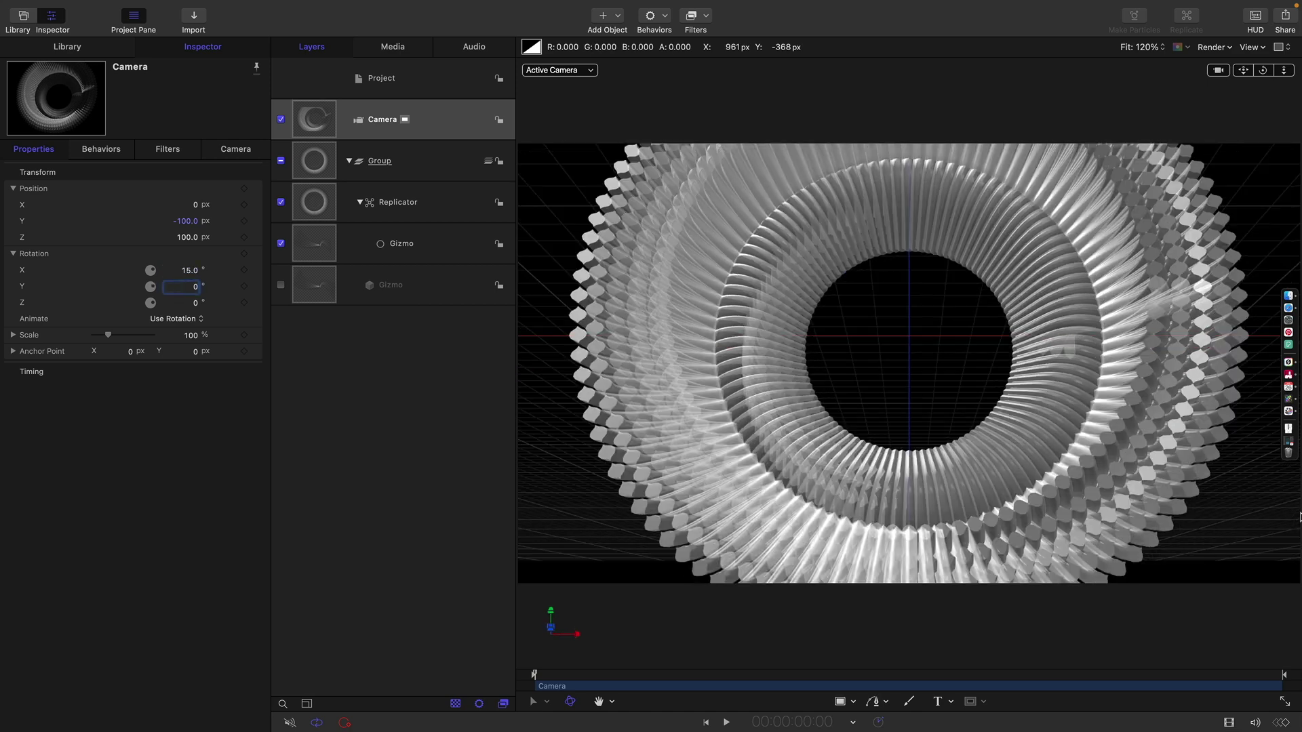
Add an Oscillate behavior to the camera's X rotation with amplitude 10°.
{"action": "left_click", "coordinate": [256, 271]}
{"action": "mouse_move", "coordinate": [326, 410]}
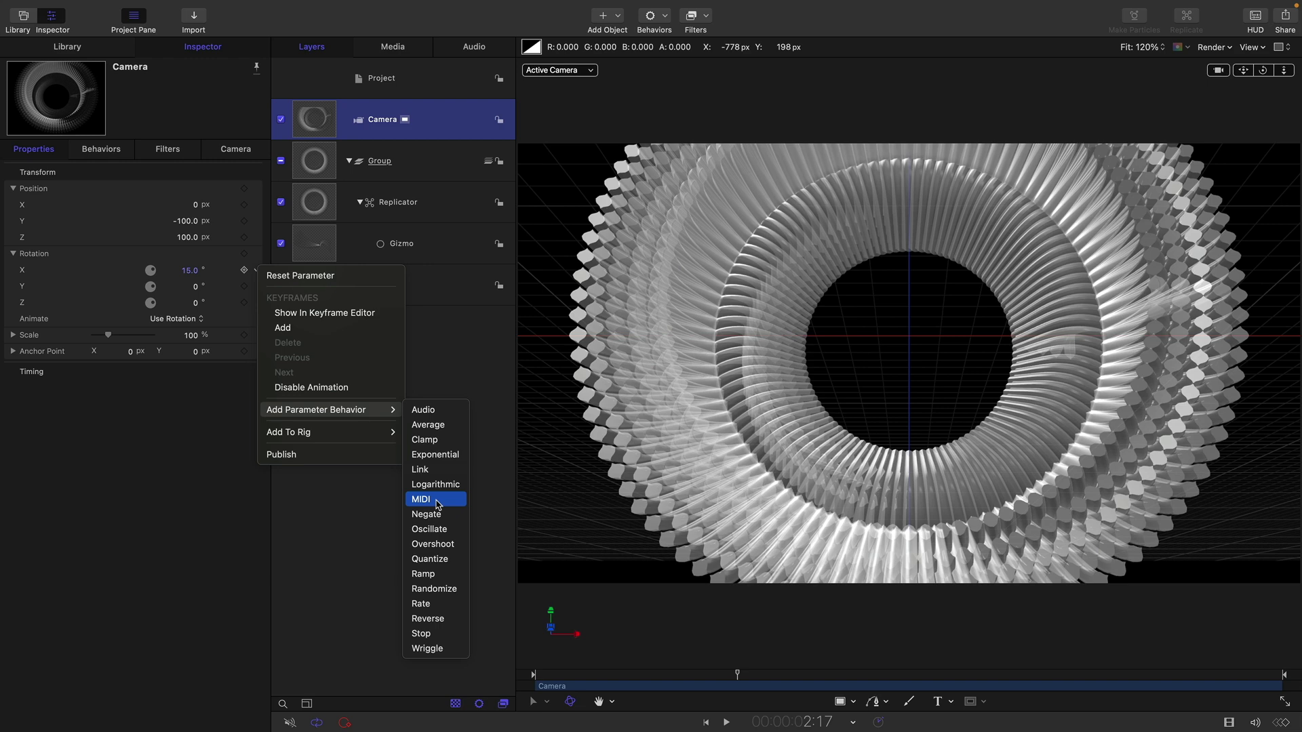
{"action": "left_click", "coordinate": [430, 529]}
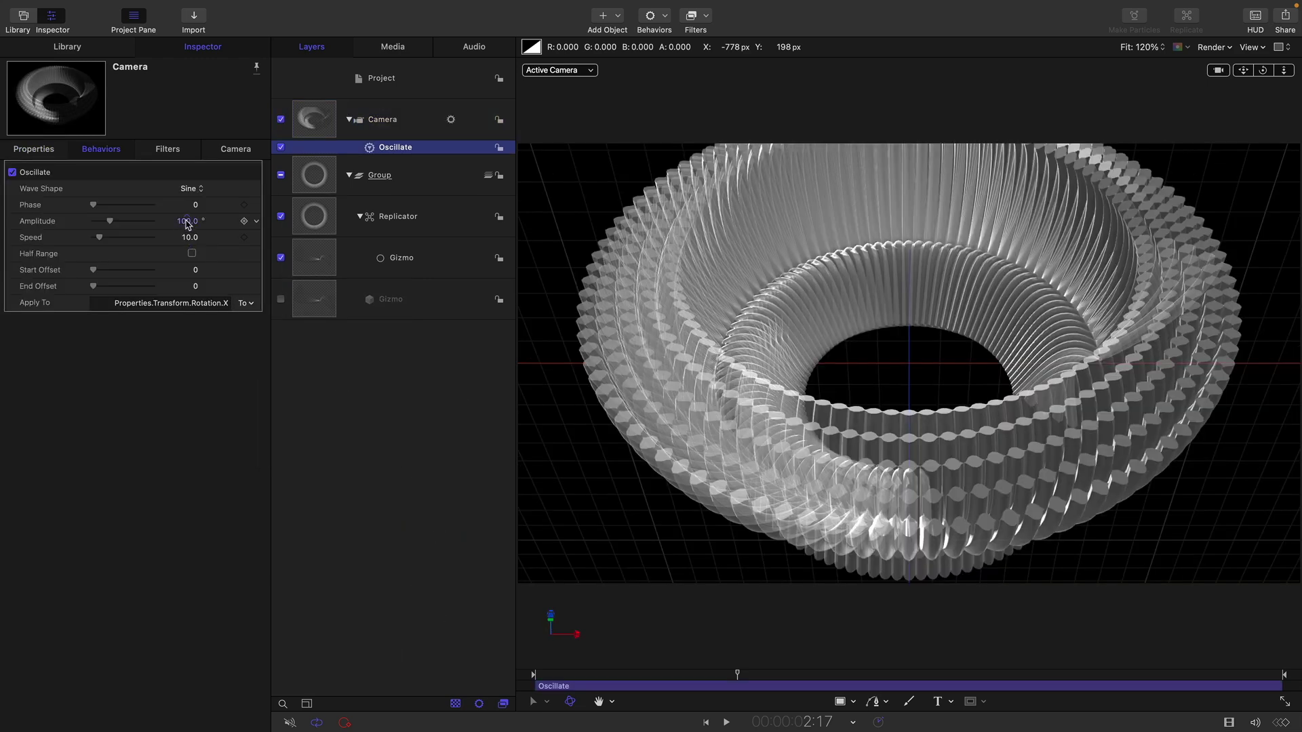
{"action": "left_click", "coordinate": [188, 222]}
{"action": "type", "text": "10"}
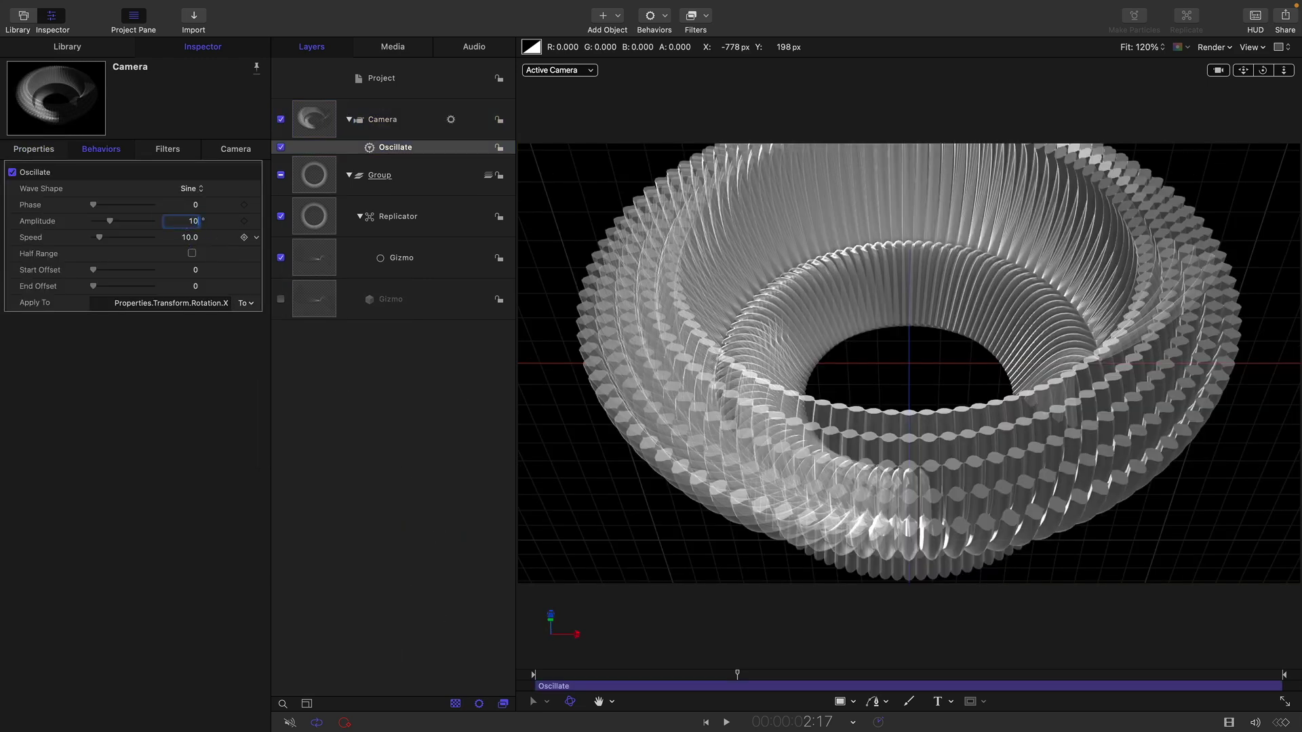
{"action": "key", "text": "Tab"}
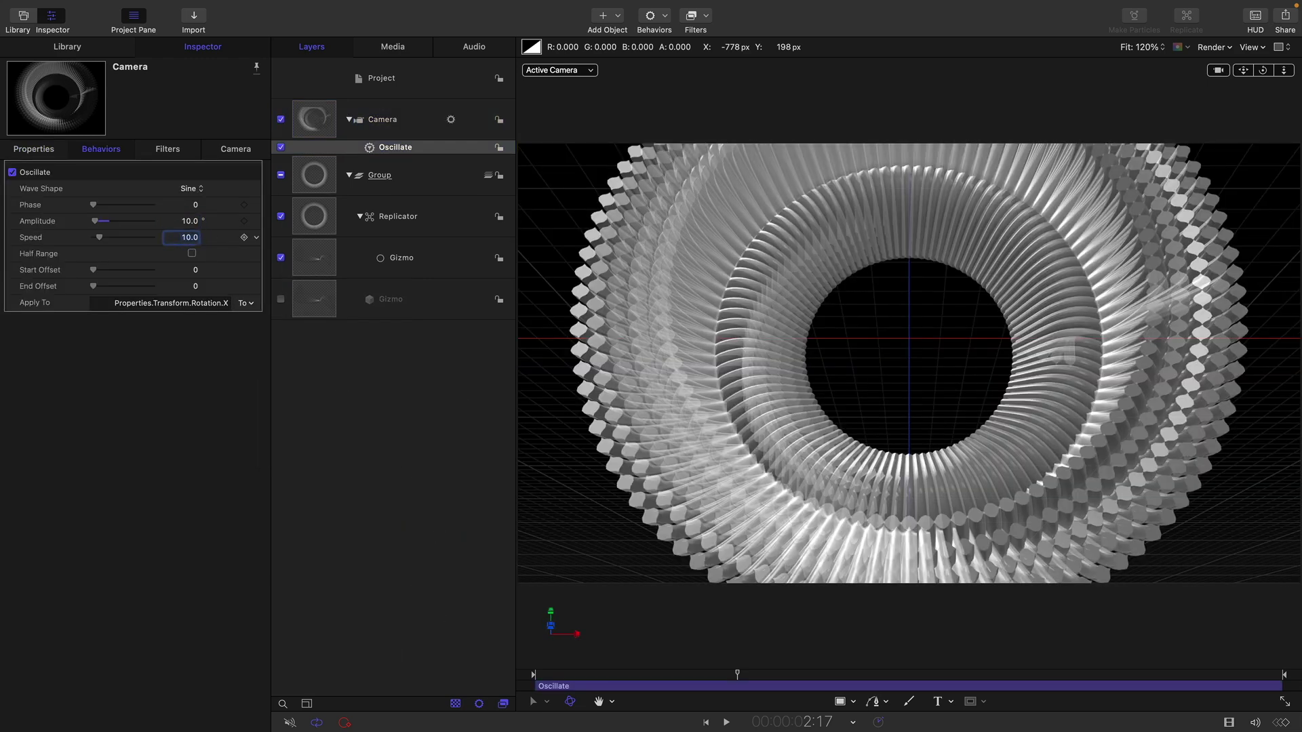
Add an Oscillate behavior to Y rotation with amplitude 30° and speed 5, then play from the start.
{"action": "left_click", "coordinate": [46, 150]}
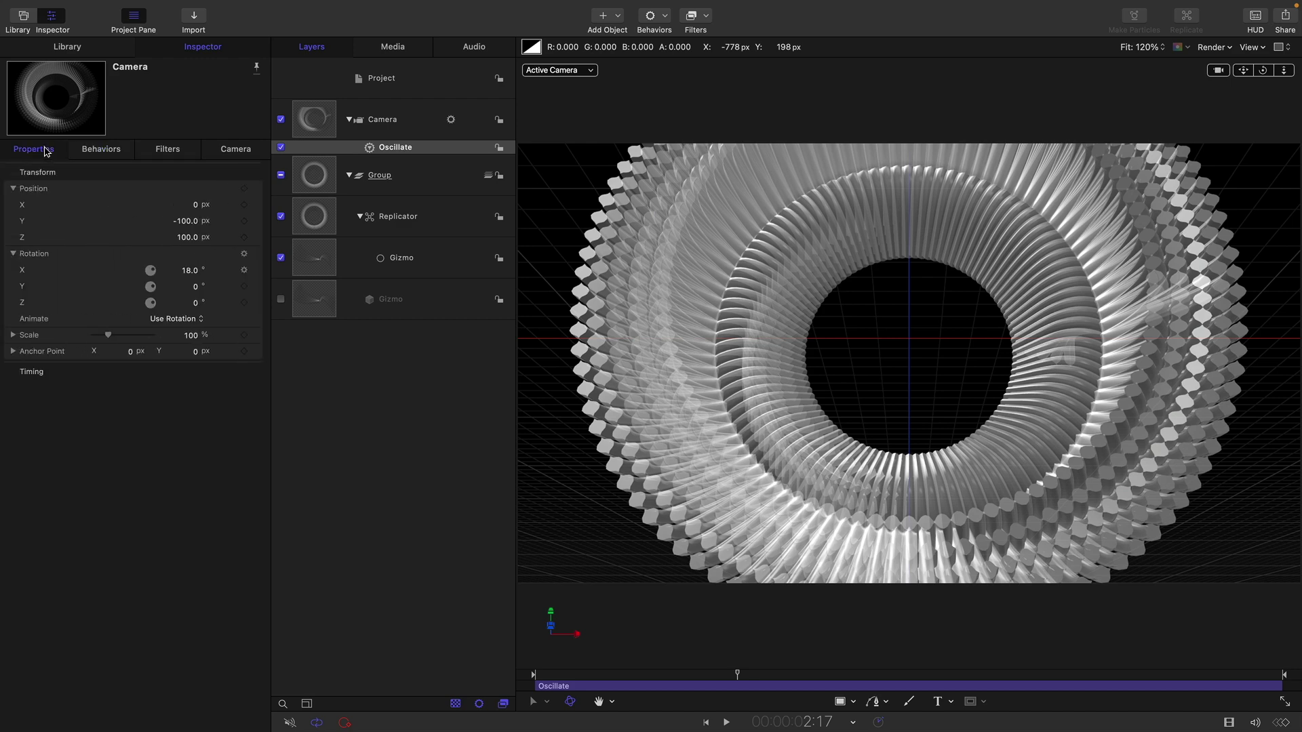
{"action": "left_click", "coordinate": [255, 287]}
{"action": "mouse_move", "coordinate": [296, 428]}
{"action": "left_click", "coordinate": [429, 544]}
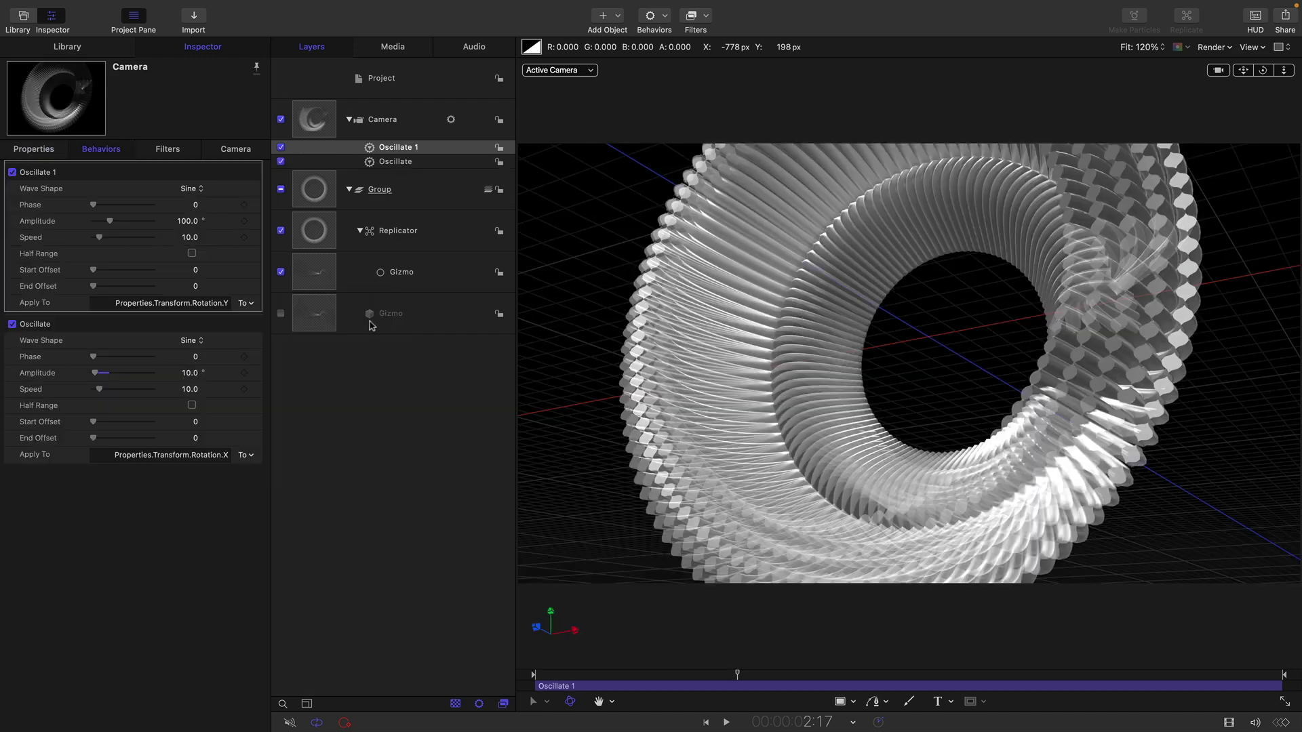
{"action": "left_click", "coordinate": [187, 223]}
{"action": "type", "text": "30"}
{"action": "key", "text": "Tab"}
{"action": "type", "text": "5"}
{"action": "key", "text": "Return"}
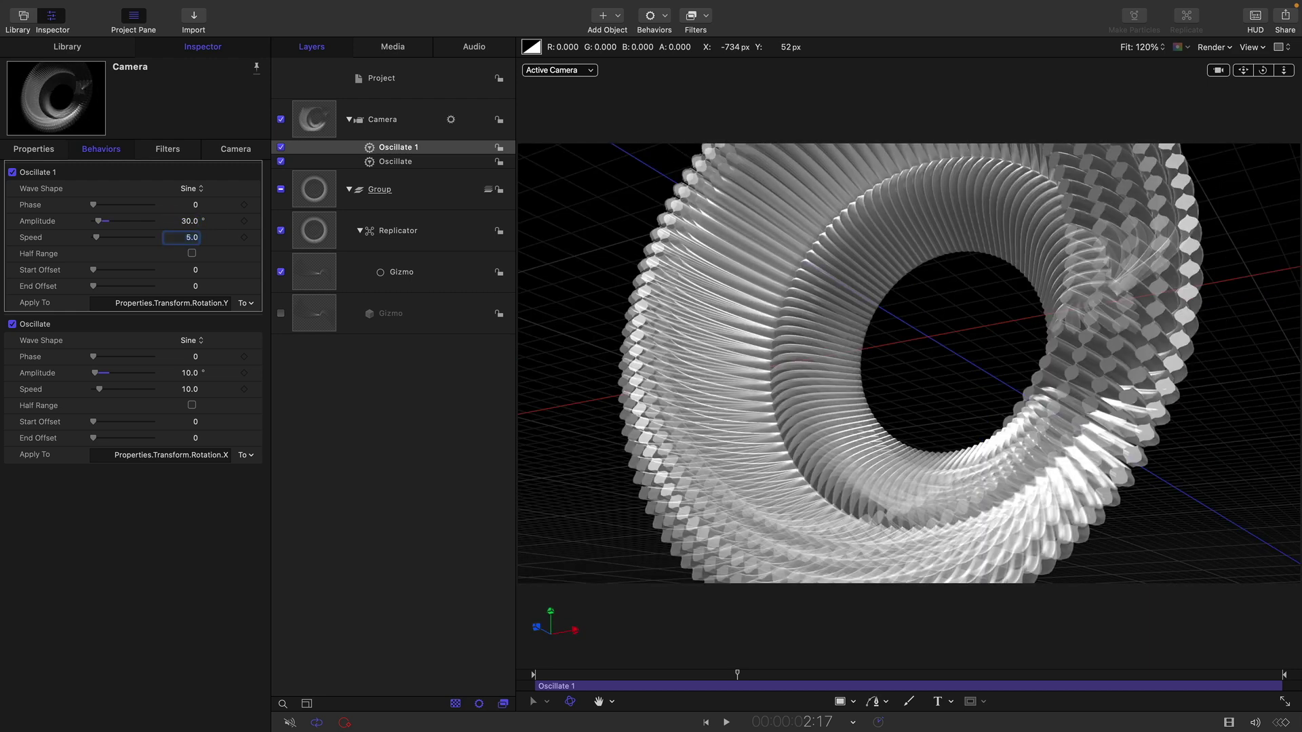
{"action": "left_click", "coordinate": [706, 724]}
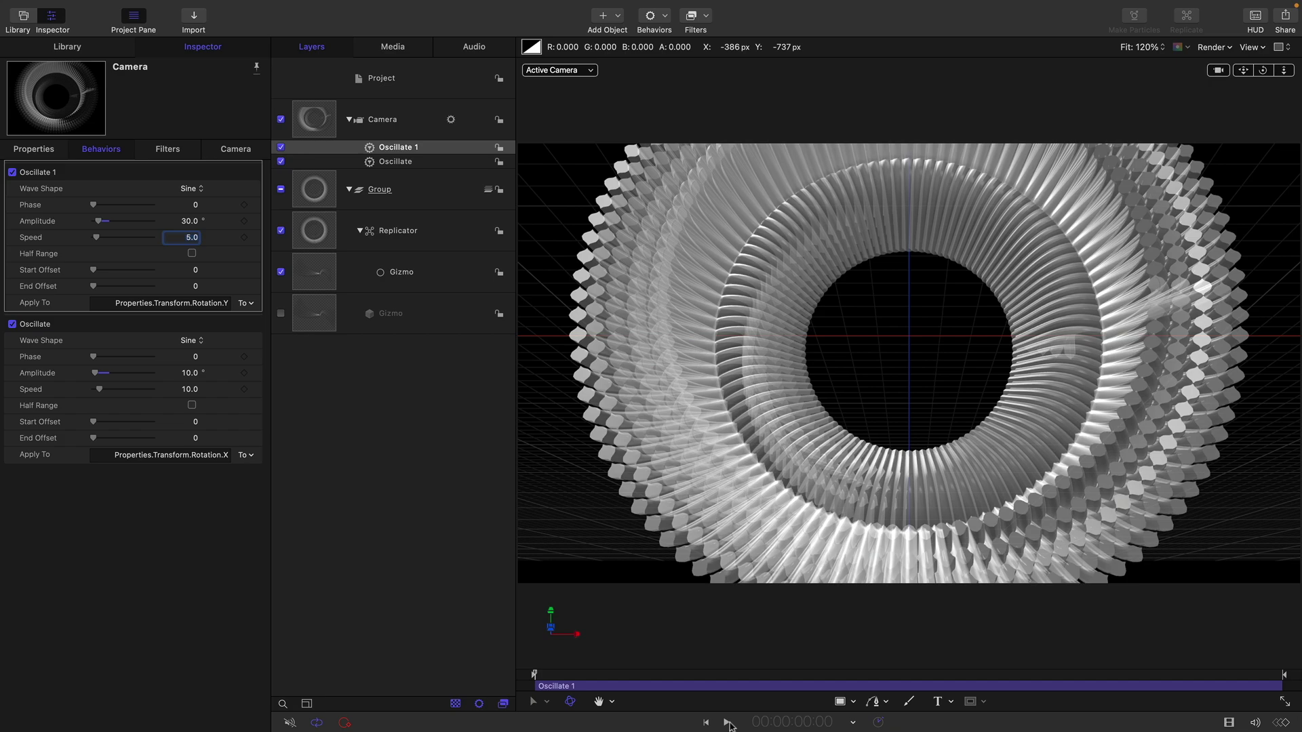
{"action": "left_click", "coordinate": [726, 723]}
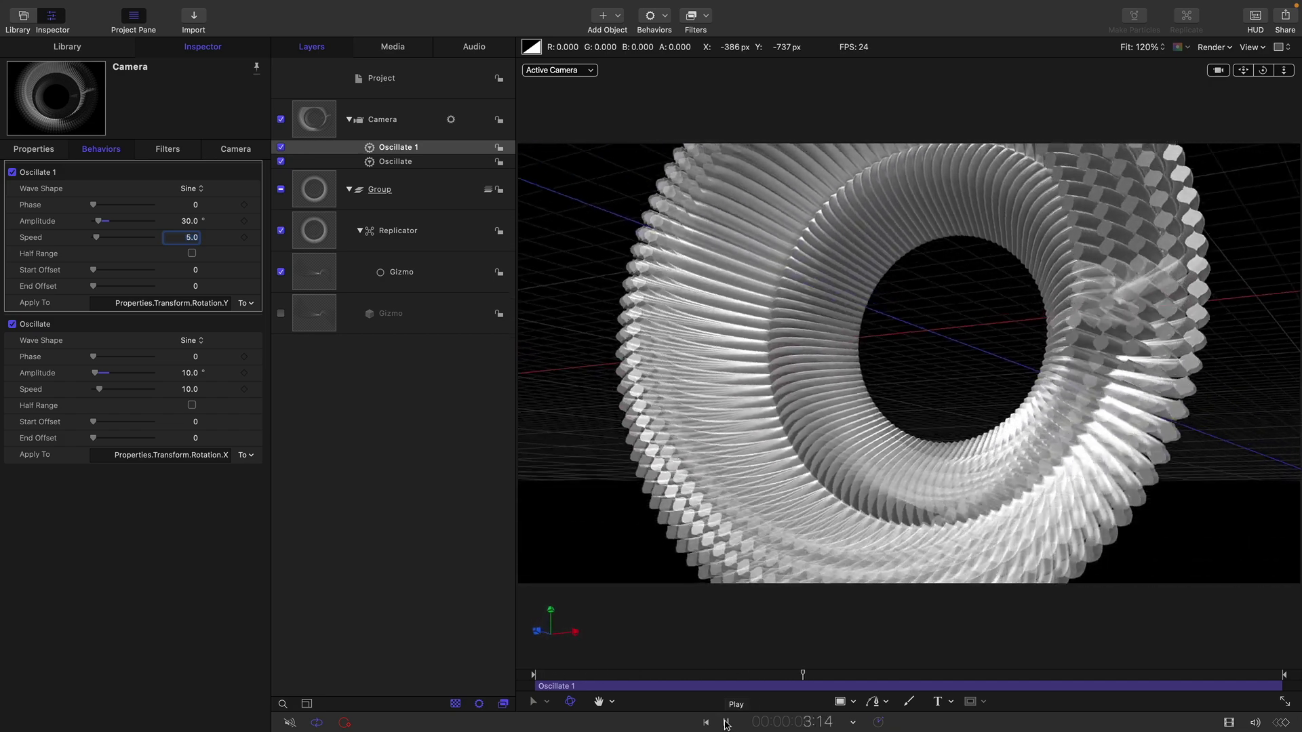
Stop playback and rename the fin group to Lens.
{"action": "left_click", "coordinate": [726, 722]}
{"action": "double_click", "coordinate": [384, 190]}
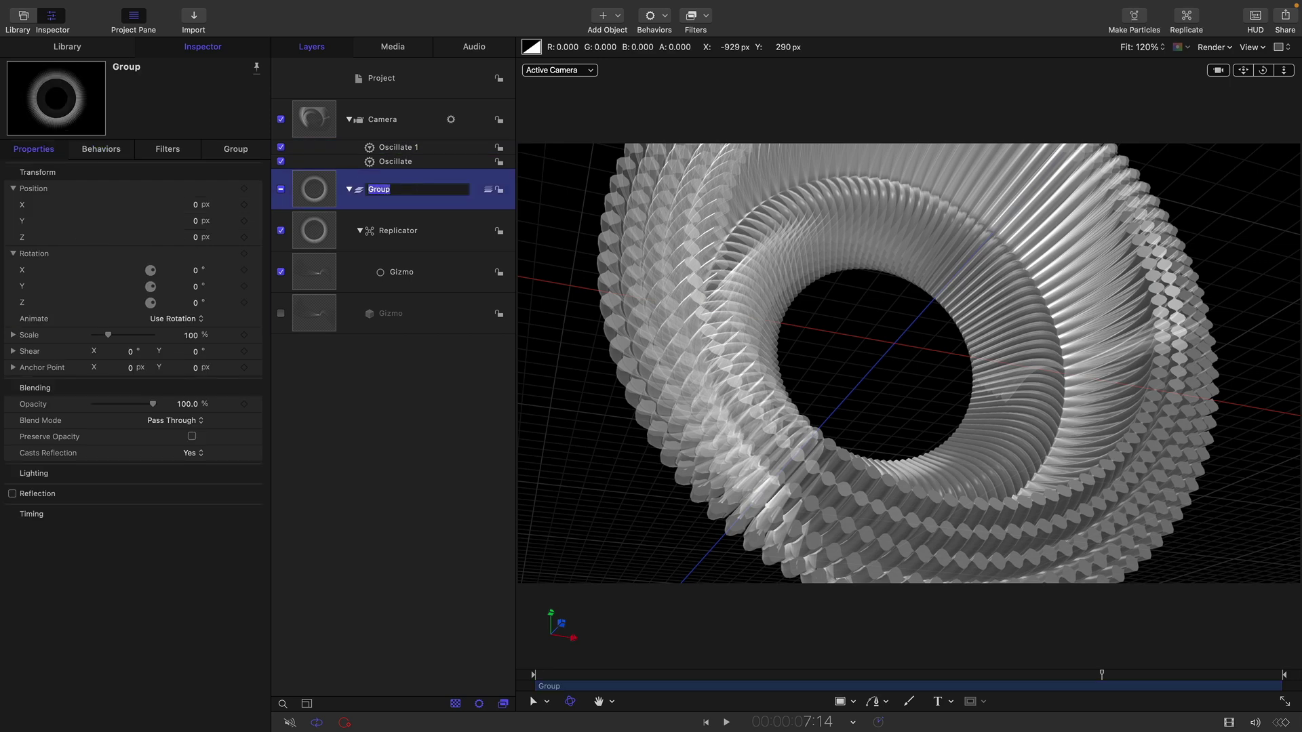
{"action": "type", "text": "Lens"}
{"action": "key", "text": "Return"}
Add a Color Solid generator in its own flat, non-3D group.
{"action": "left_click", "coordinate": [56, 43]}
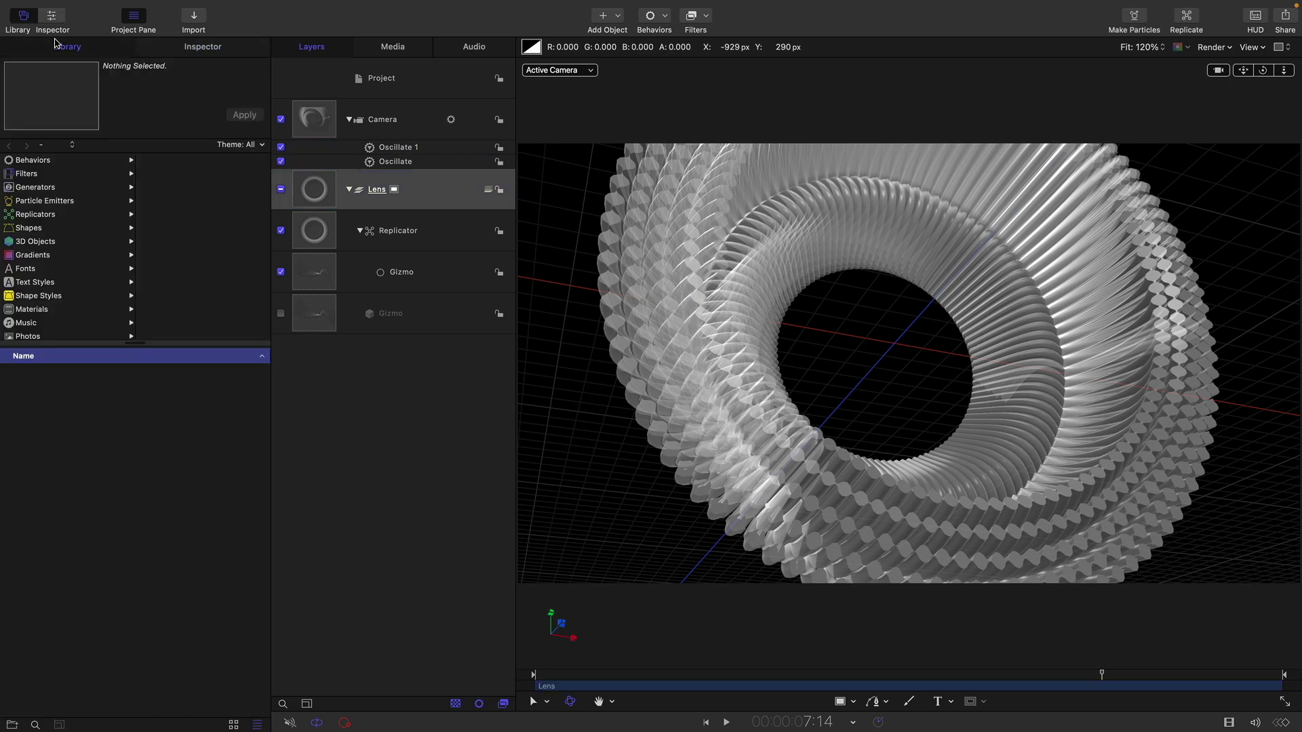
{"action": "left_click", "coordinate": [36, 188]}
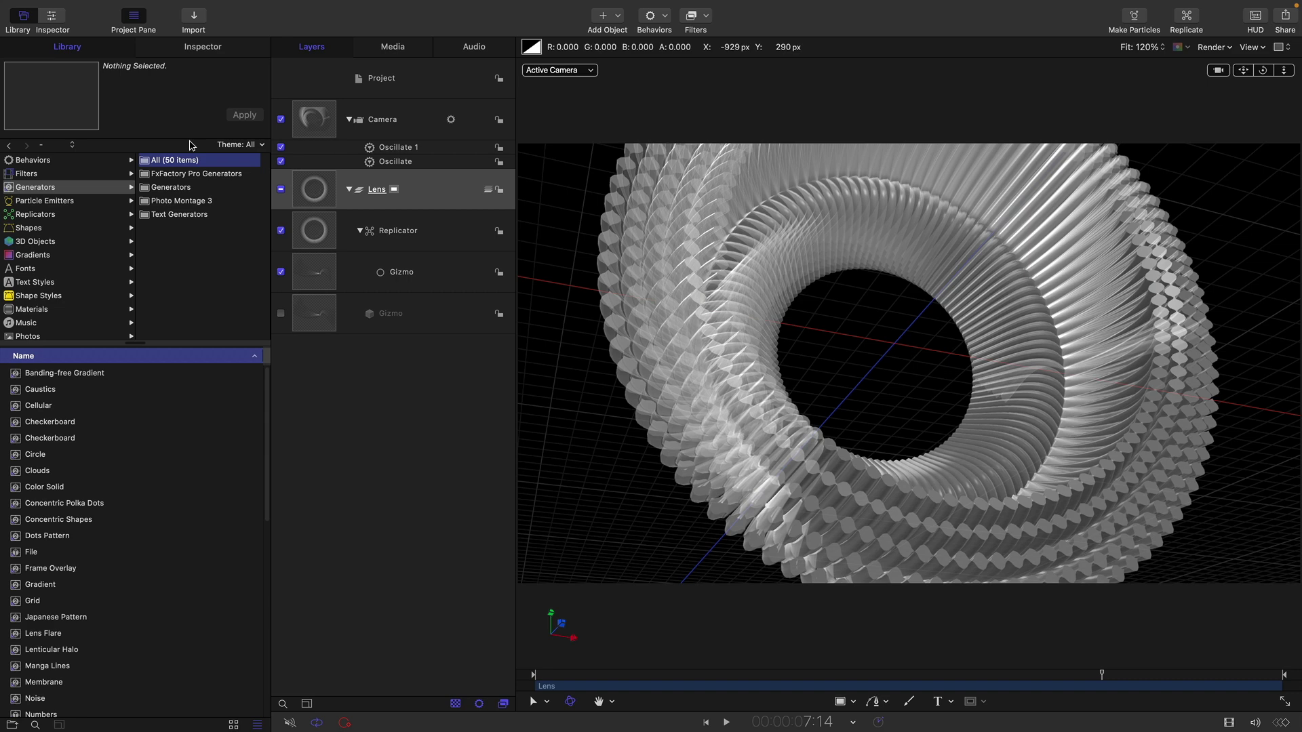
{"action": "left_click_drag", "start_coordinate": [19, 486], "coordinate": [336, 354]}
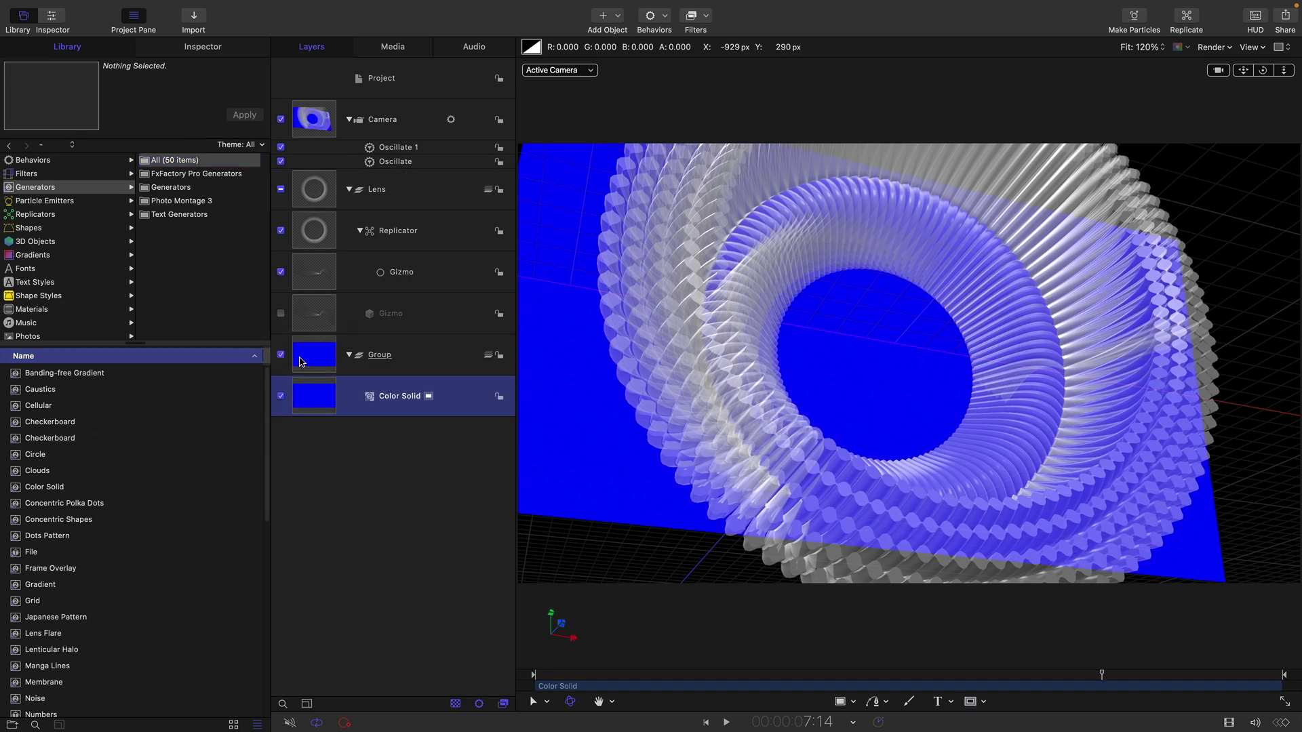
{"action": "right_click", "coordinate": [314, 357]}
{"action": "left_click", "coordinate": [348, 537]}
Make the Color Solid black with brightness 0 and name its group BG.
{"action": "left_click", "coordinate": [375, 397]}
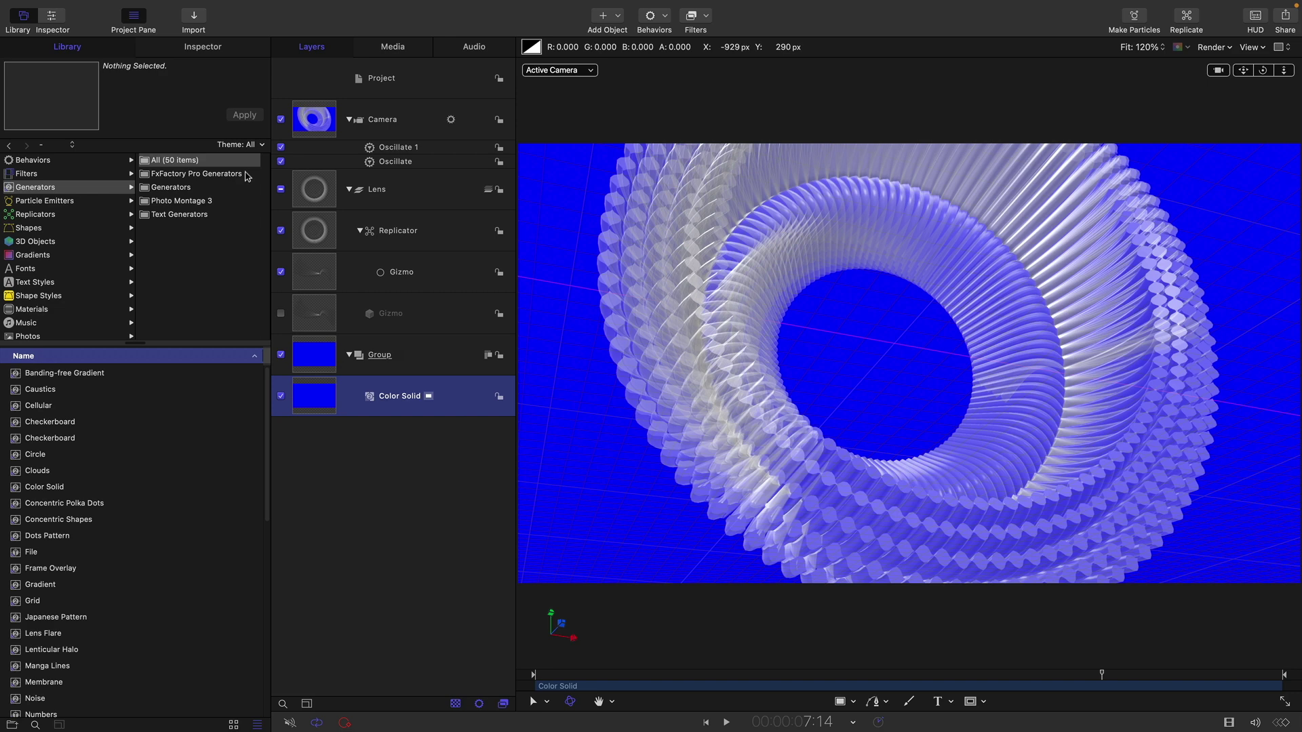
{"action": "left_click", "coordinate": [207, 47]}
{"action": "left_click", "coordinate": [193, 237]}
{"action": "left_click", "coordinate": [513, 331]}
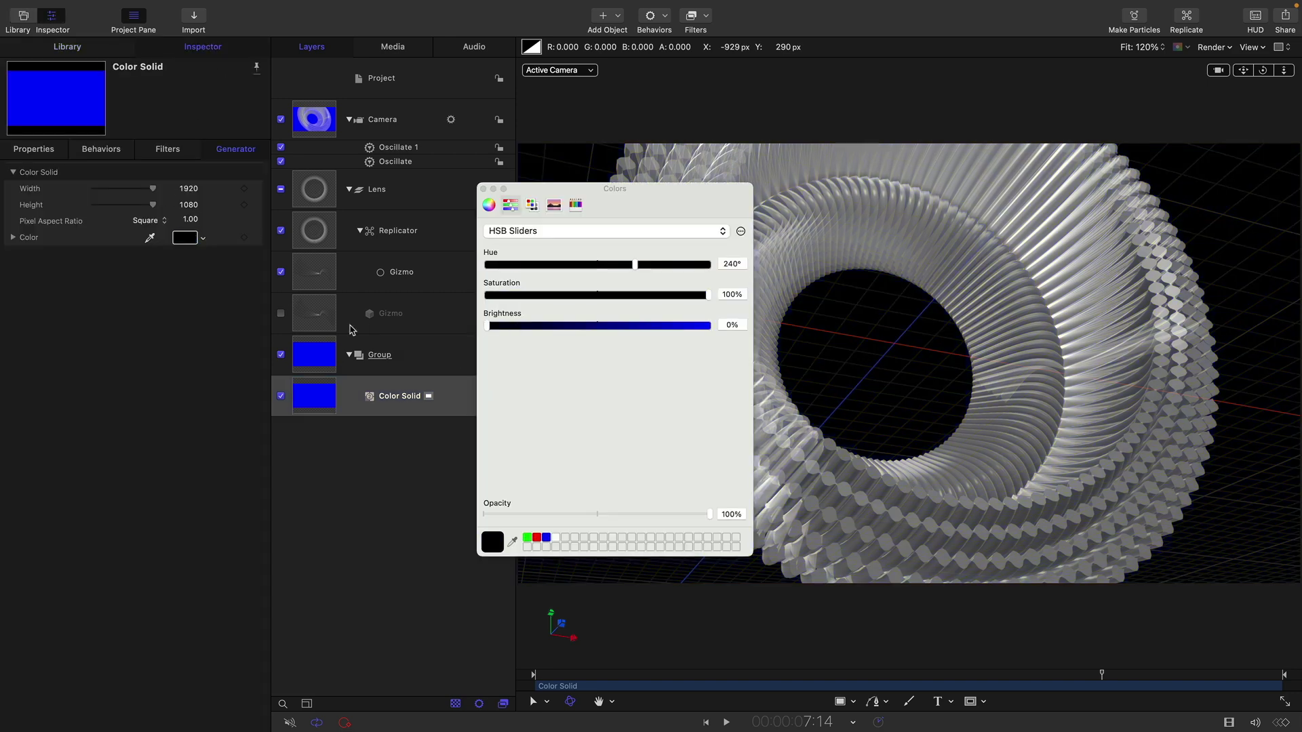
{"action": "left_click", "coordinate": [328, 386]}
{"action": "double_click", "coordinate": [423, 354]}
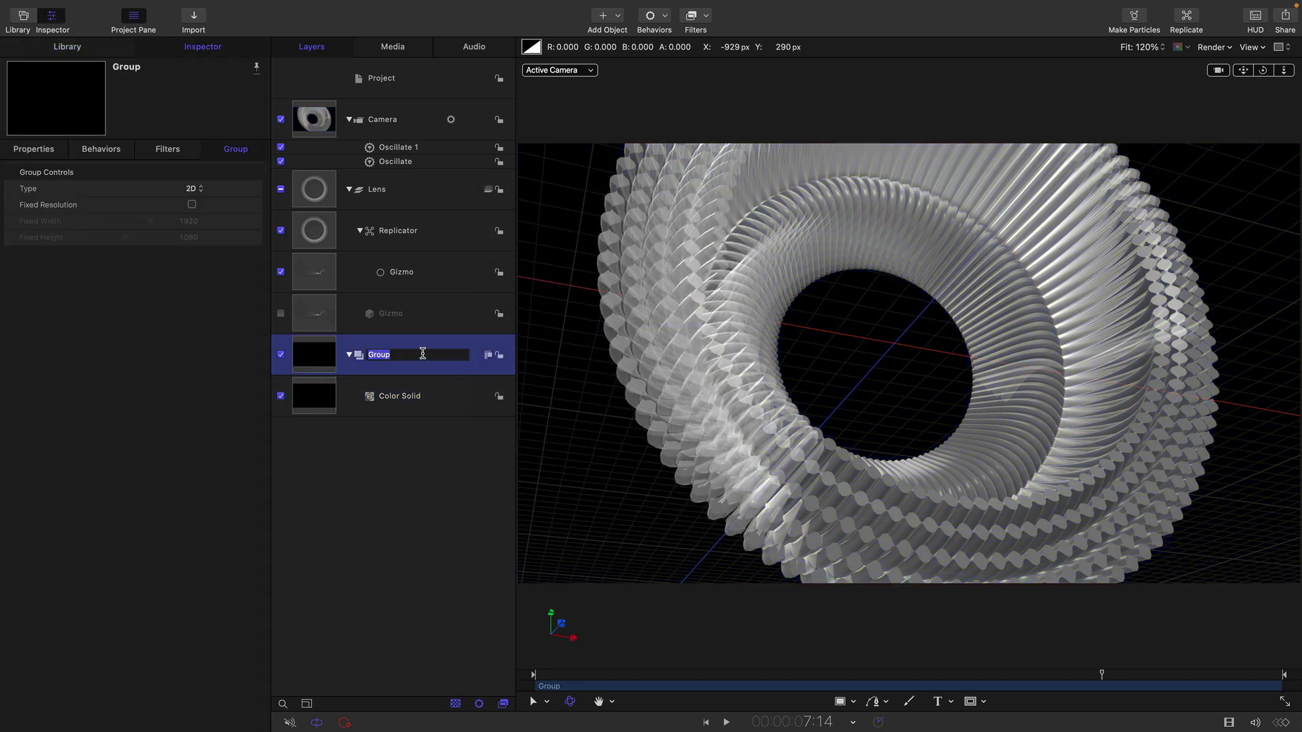
{"action": "type", "text": "BG"}
{"action": "left_click", "coordinate": [407, 189]}
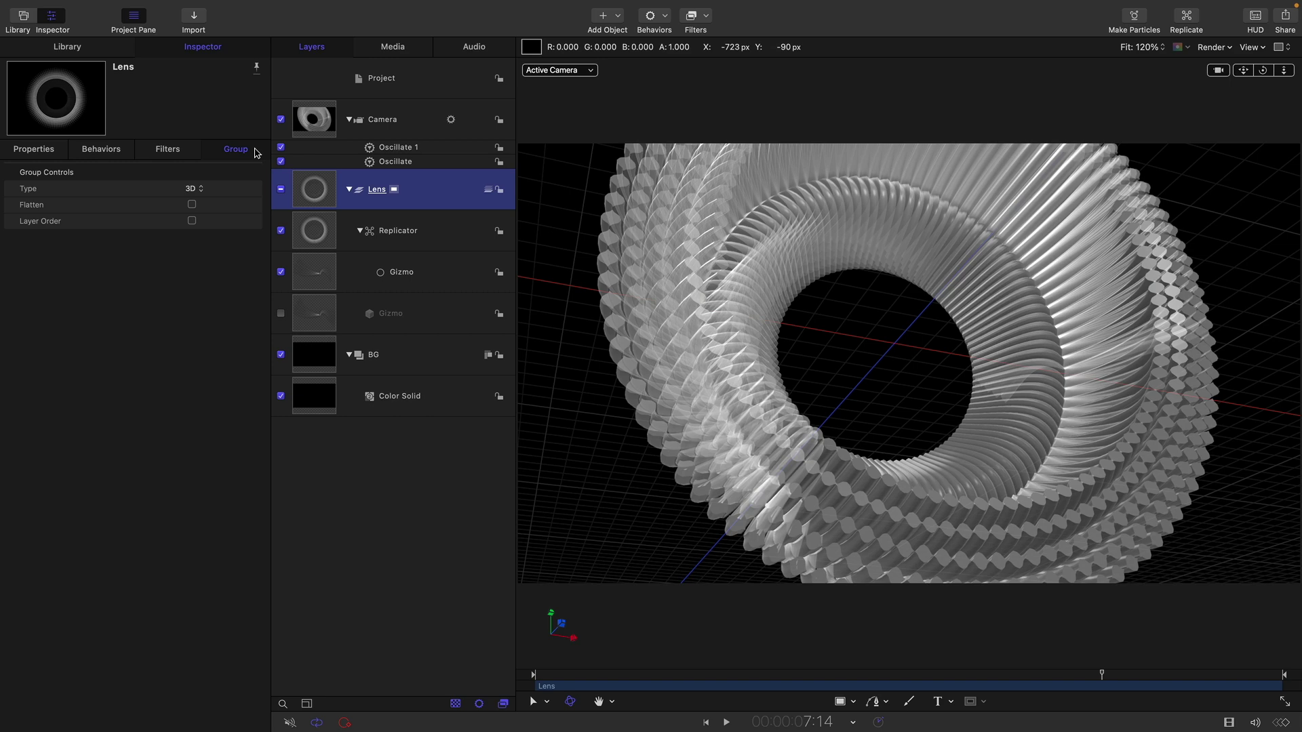
Draw a white circle at the ring's centre and reset its transform to tilt with the lens.
{"action": "left_click", "coordinate": [853, 701]}
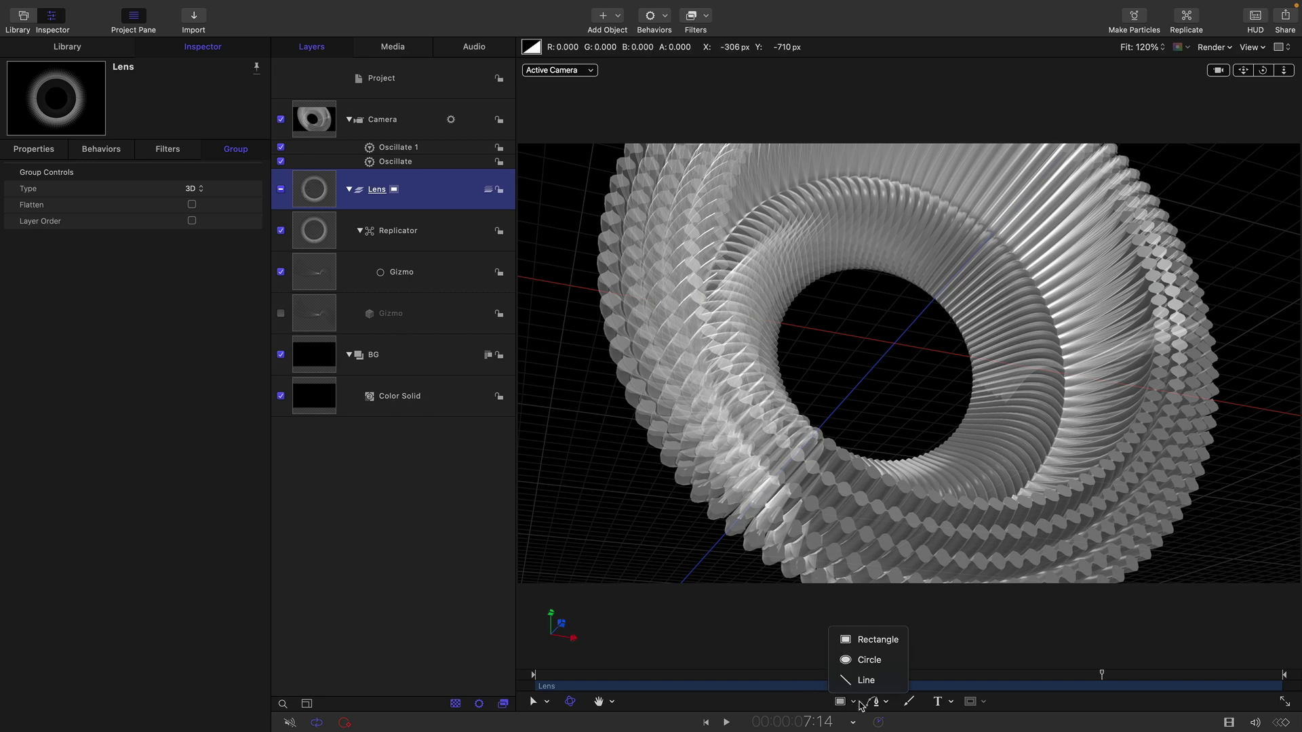
{"action": "left_click", "coordinate": [880, 668]}
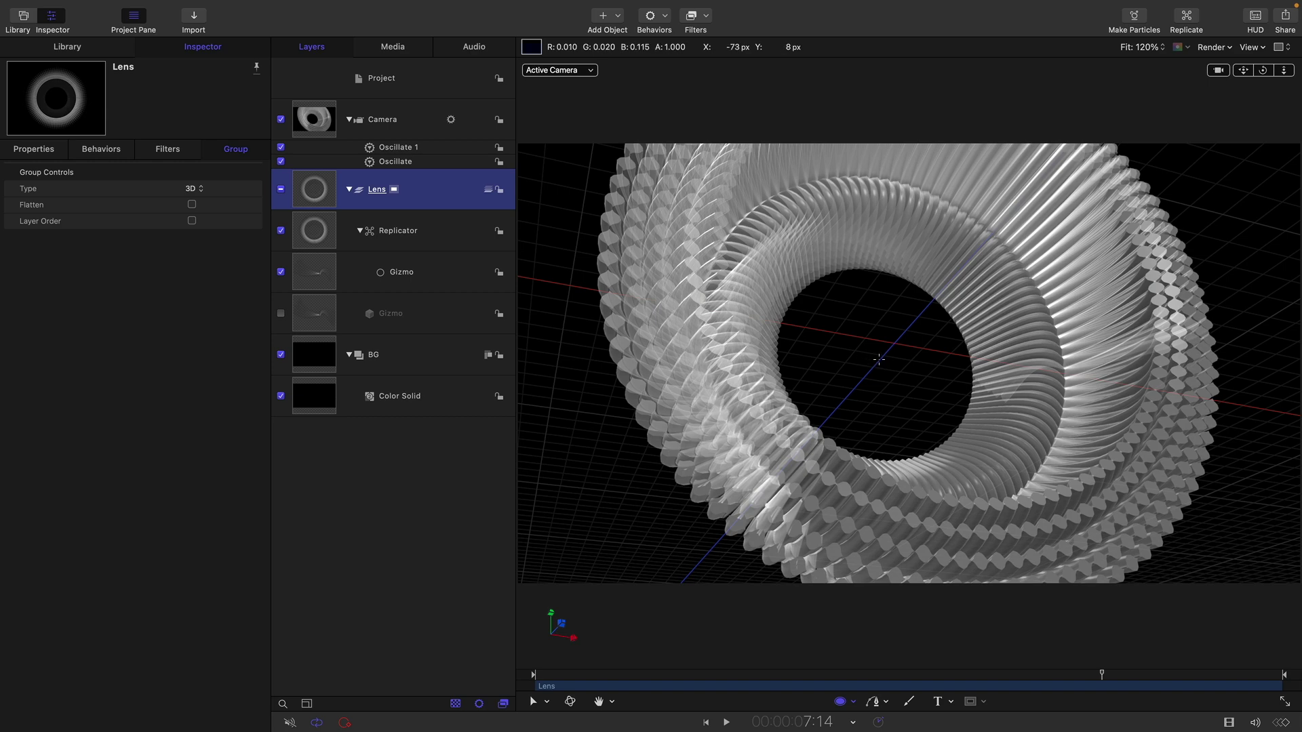
{"action": "left_click_drag", "start_coordinate": [879, 359], "coordinate": [993, 498]}
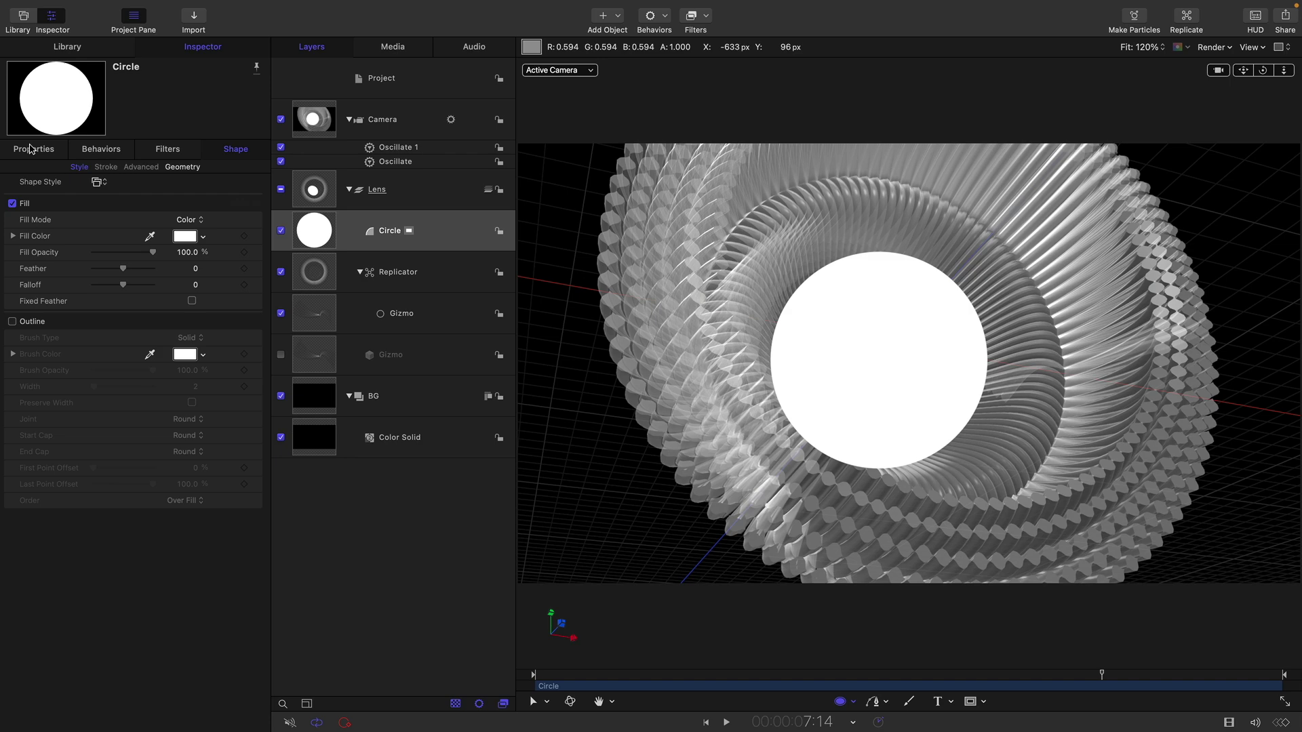
{"action": "left_click", "coordinate": [31, 148]}
{"action": "right_click", "coordinate": [154, 174]}
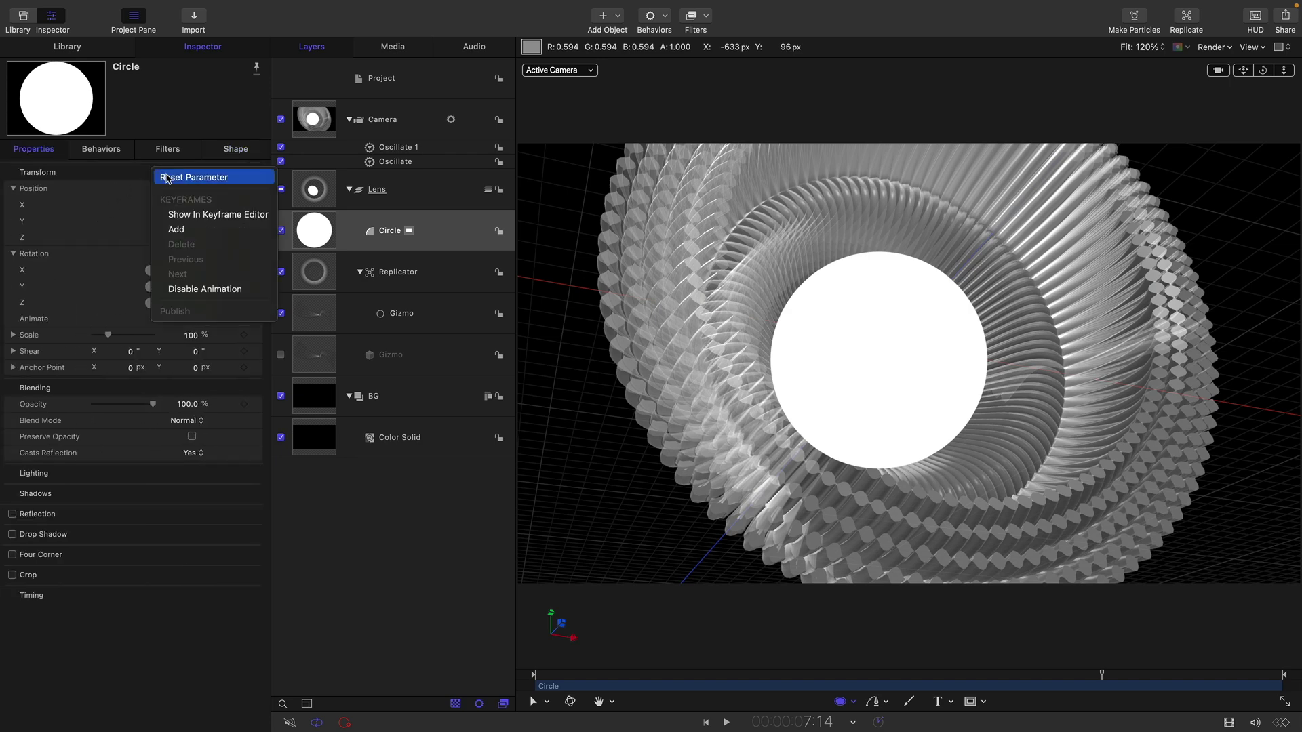
{"action": "left_click", "coordinate": [166, 178]}
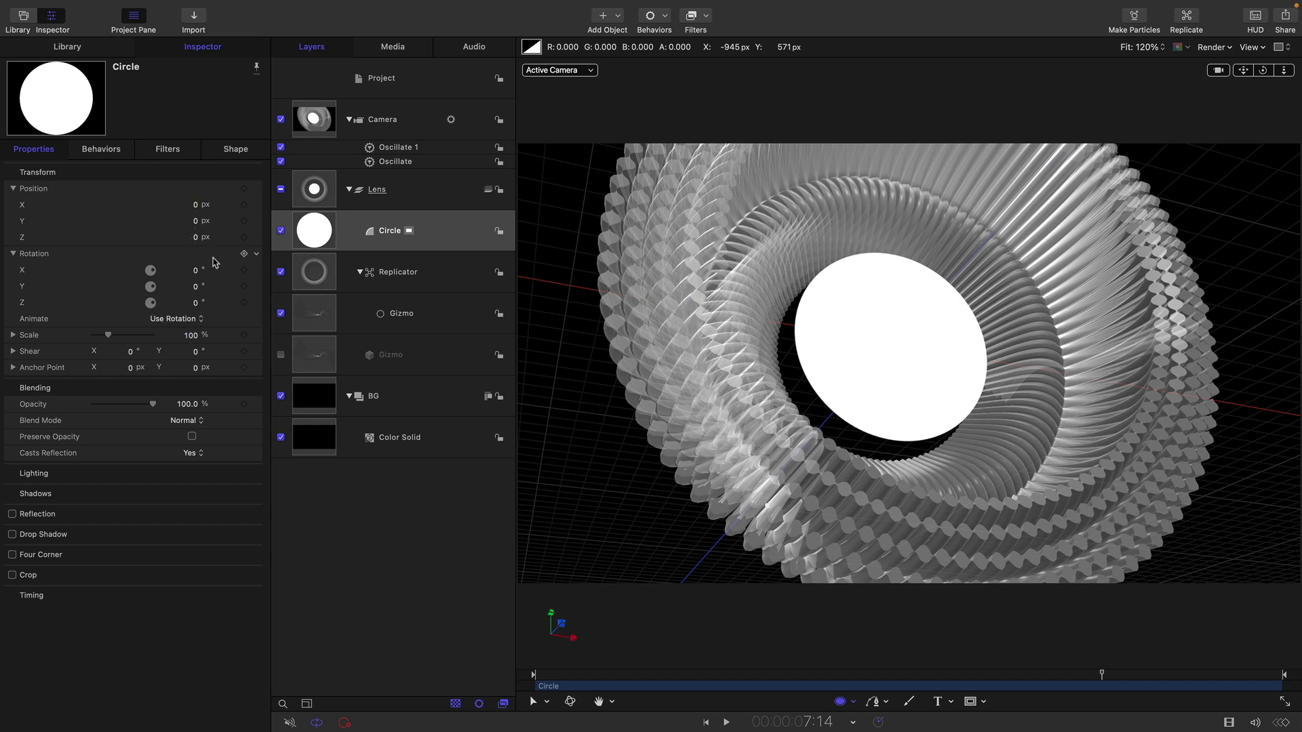
Set the circle's geometry radius to 180.
{"action": "left_click", "coordinate": [234, 151]}
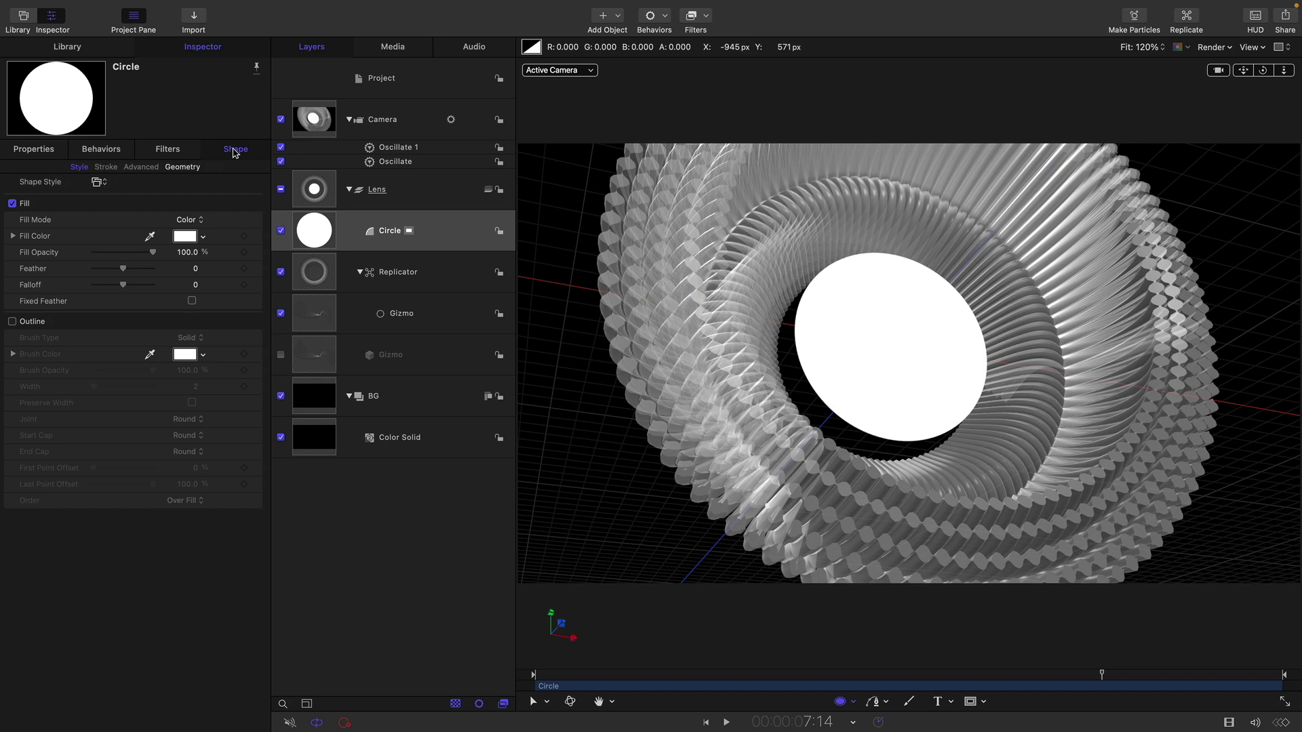
{"action": "left_click", "coordinate": [183, 167]}
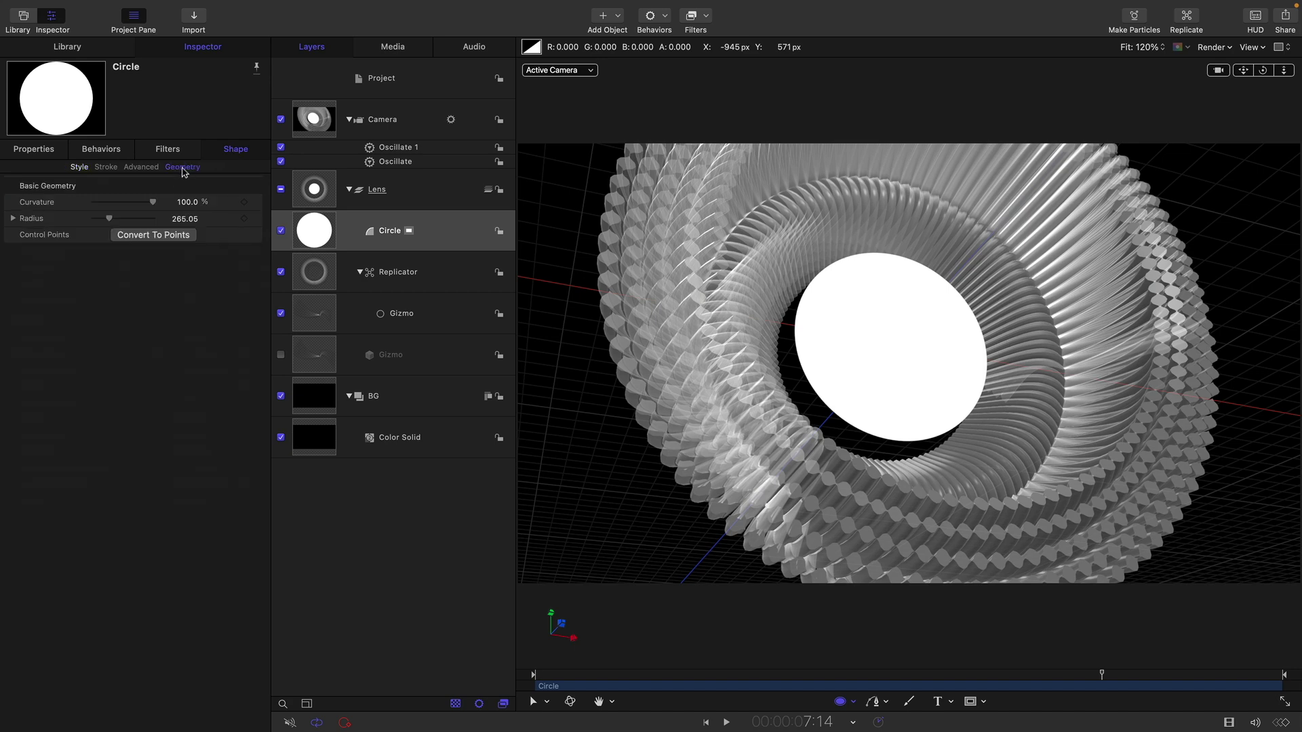
{"action": "left_click", "coordinate": [186, 219]}
{"action": "type", "text": "180"}
{"action": "key", "text": "Return"}
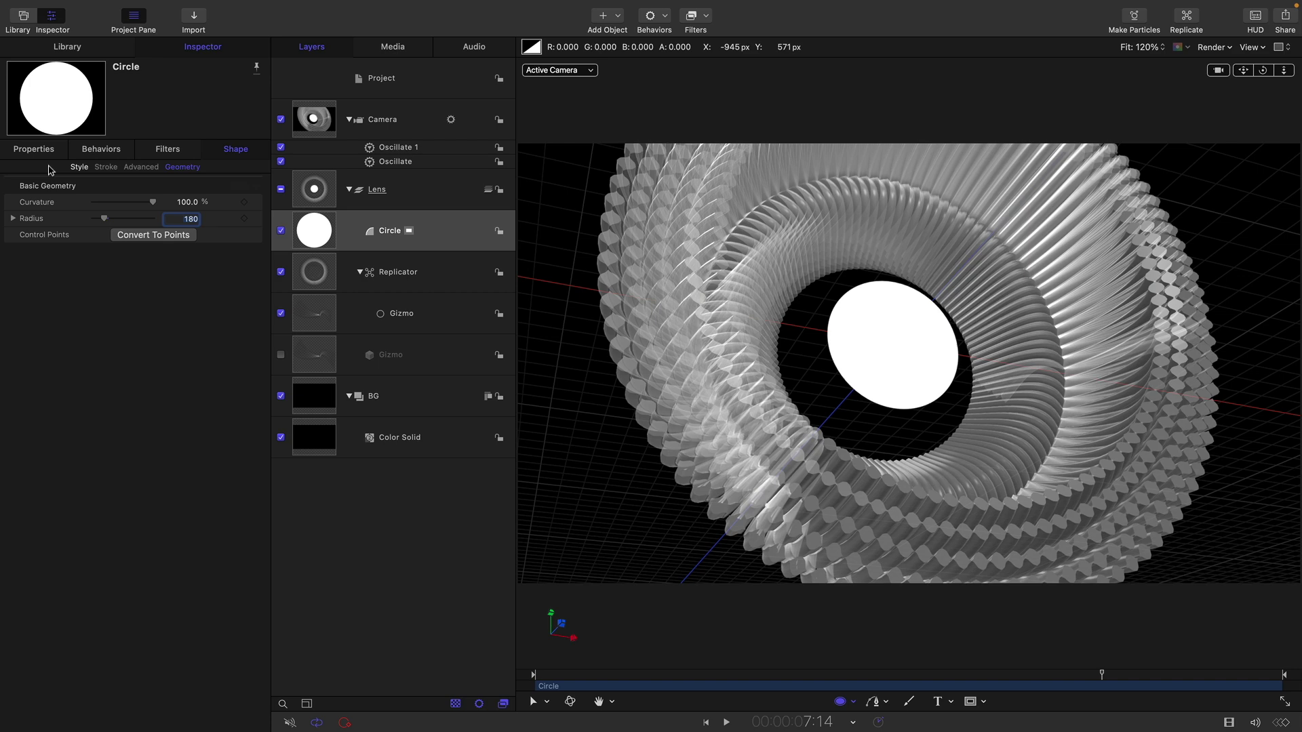
Give the circle a feather of 100 and 75% fill opacity.
{"action": "left_click", "coordinate": [80, 167]}
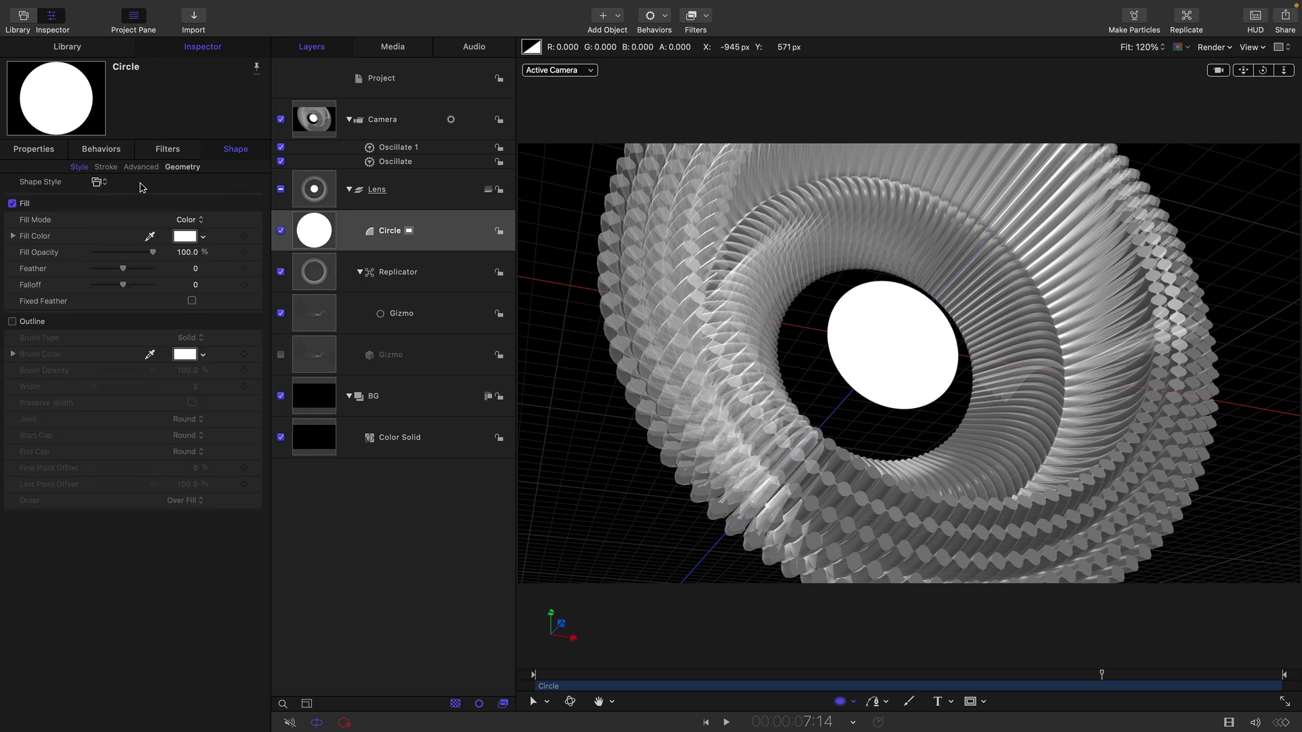
{"action": "left_click", "coordinate": [190, 268]}
{"action": "type", "text": "100"}
{"action": "key", "text": "Return"}
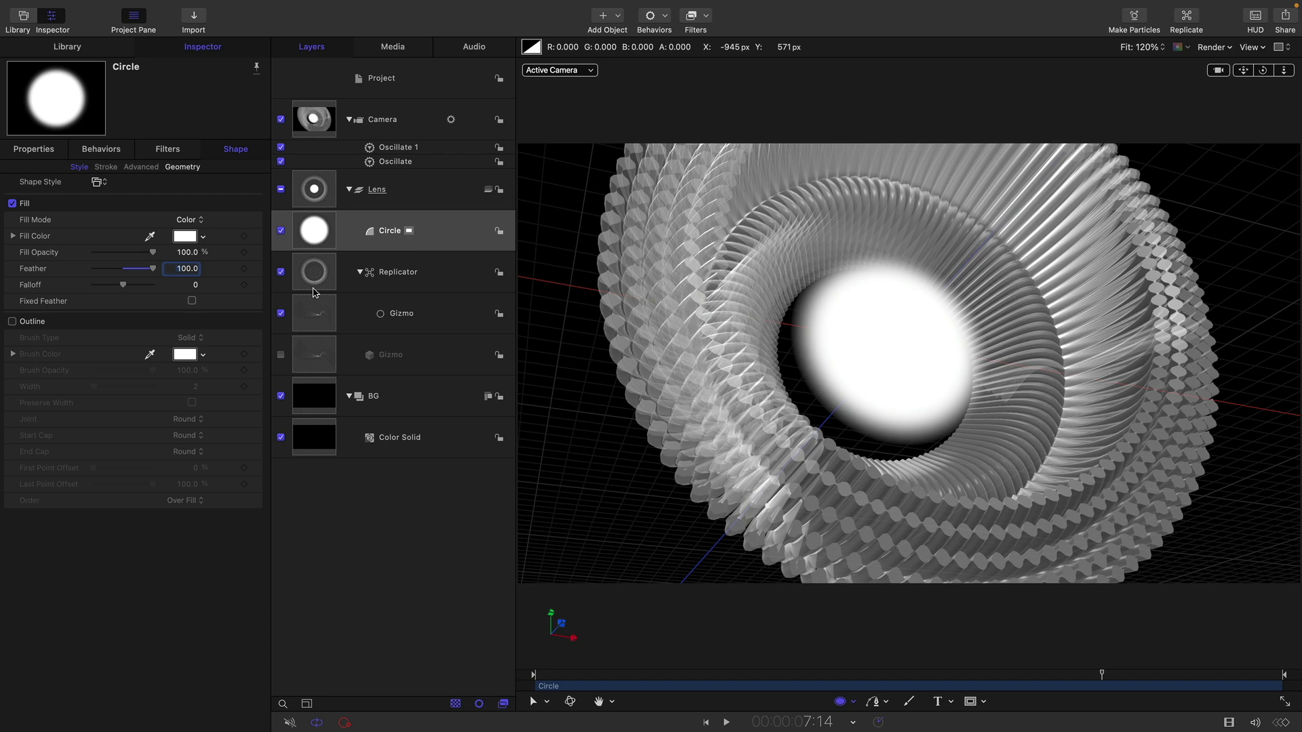
{"action": "left_click", "coordinate": [186, 250]}
{"action": "type", "text": "75"}
{"action": "key", "text": "Return"}
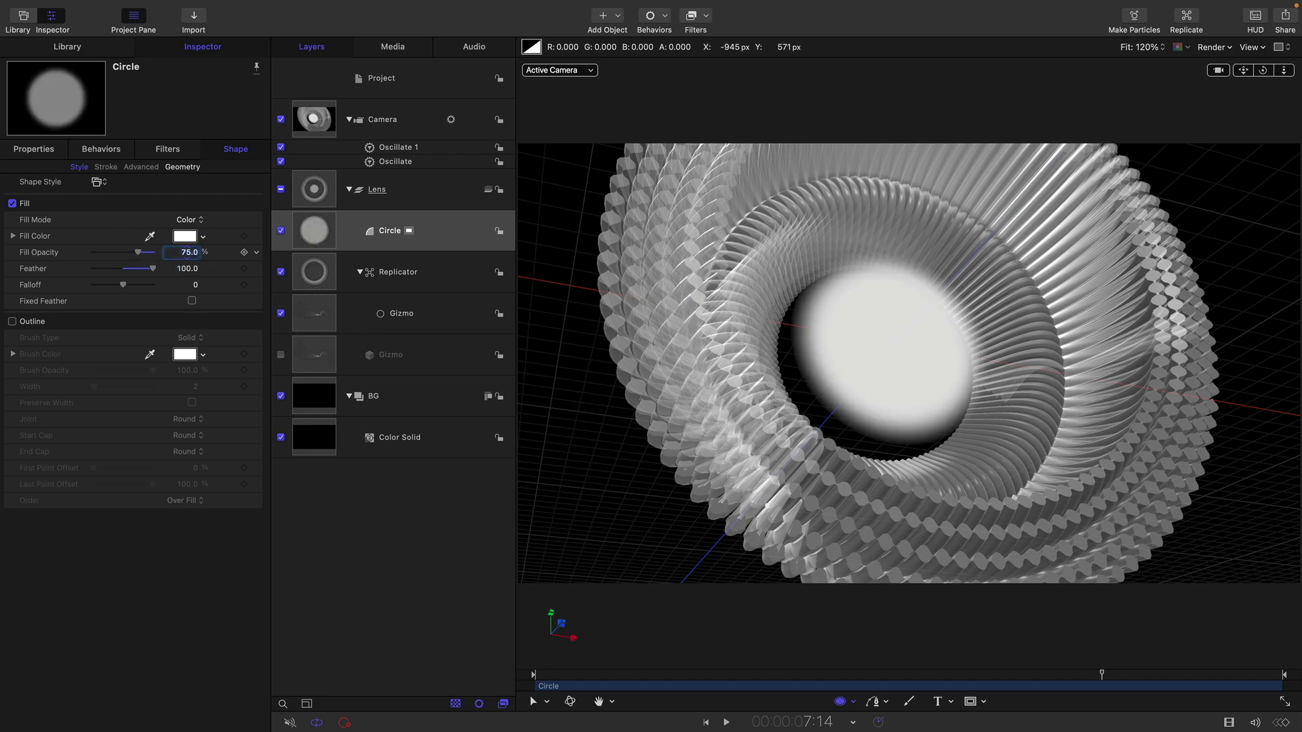
Move the circle to Z position -135 and scrub the timeline to preview.
{"action": "left_click", "coordinate": [33, 148]}
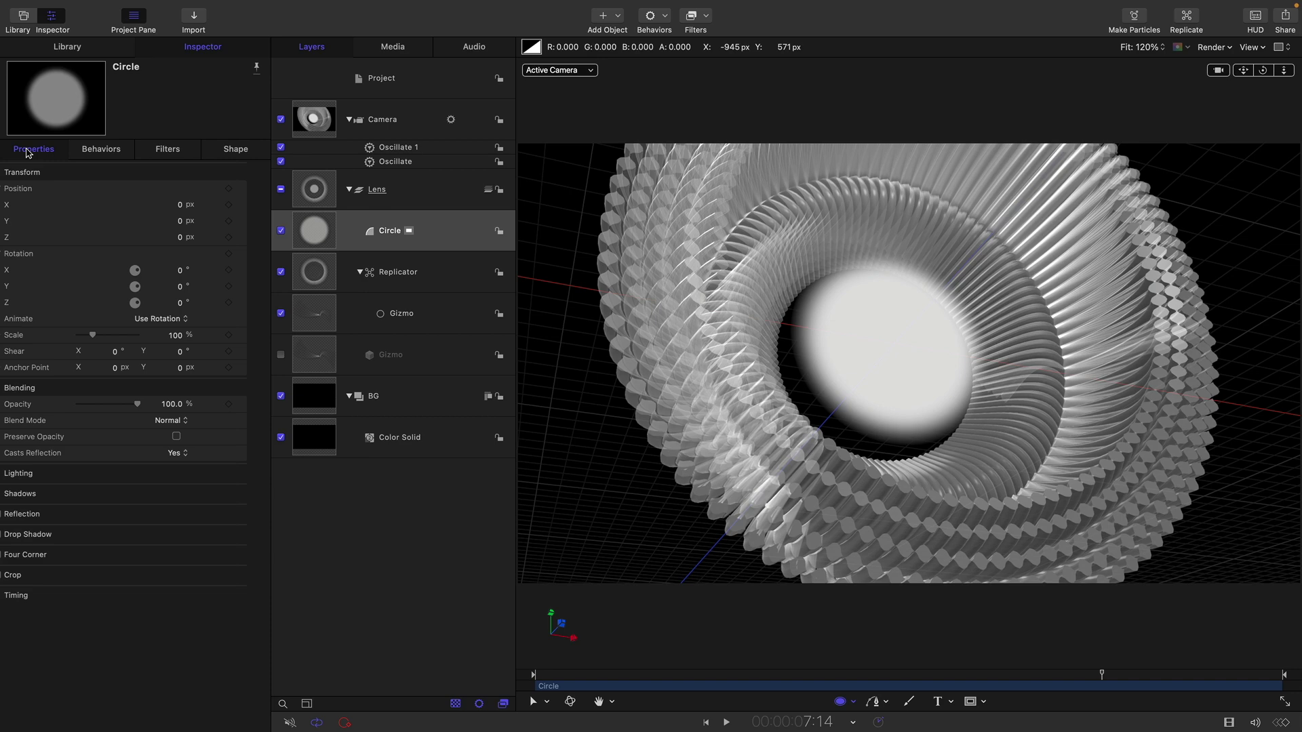
{"action": "left_click", "coordinate": [196, 237]}
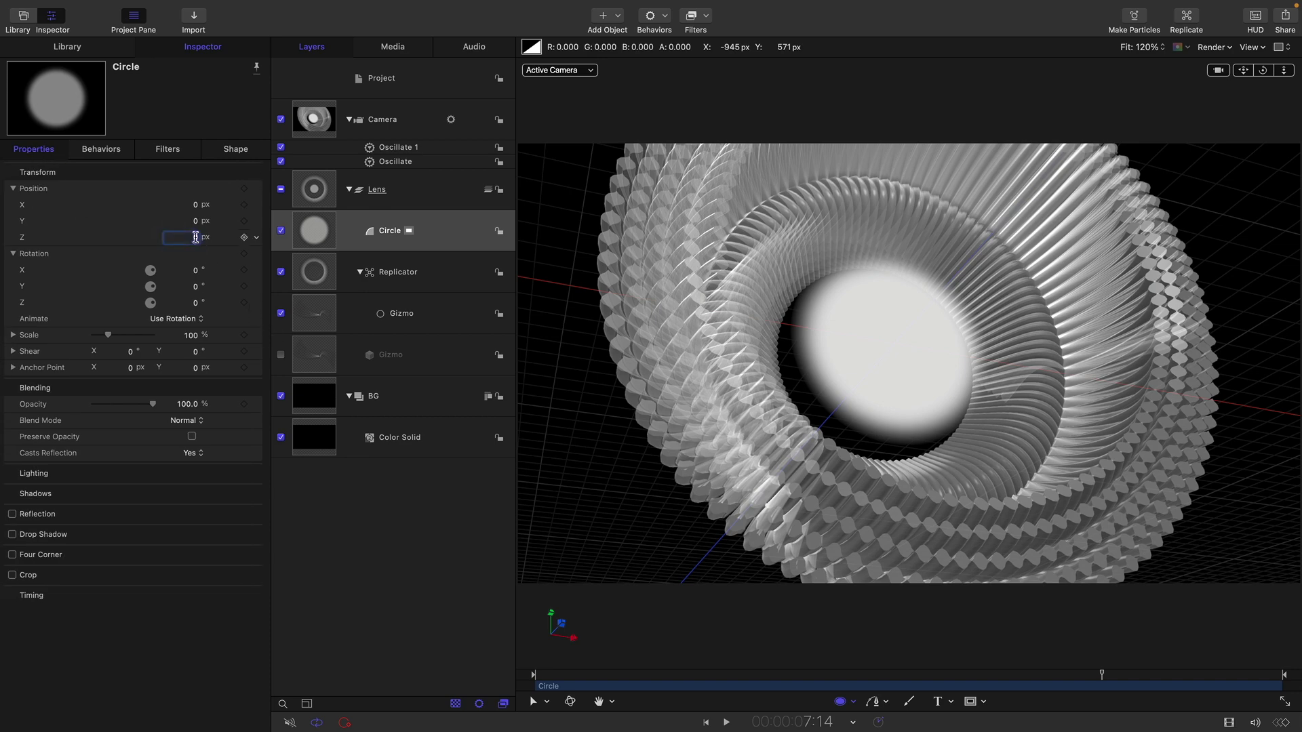
{"action": "type", "text": "-135"}
{"action": "key", "text": "Return"}
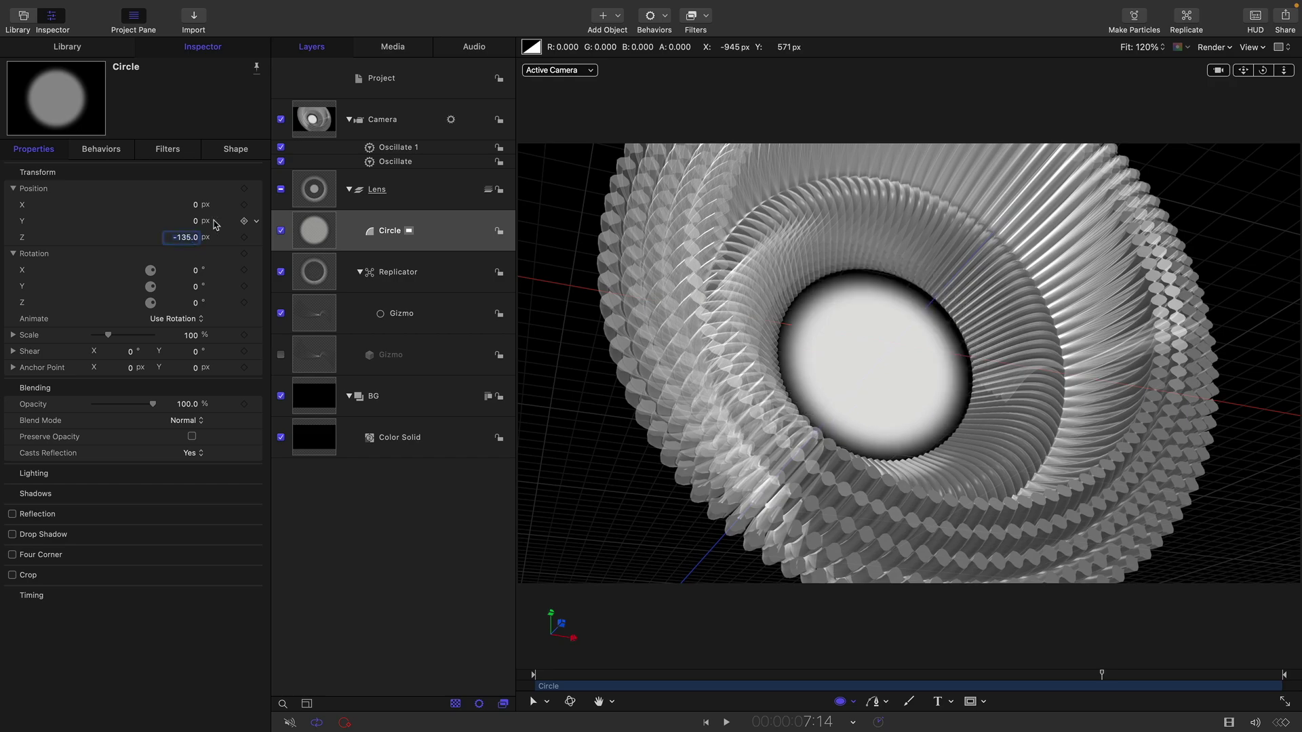
{"action": "left_click_drag", "start_coordinate": [612, 681], "coordinate": [1090, 705]}
{"action": "left_click", "coordinate": [315, 234]}
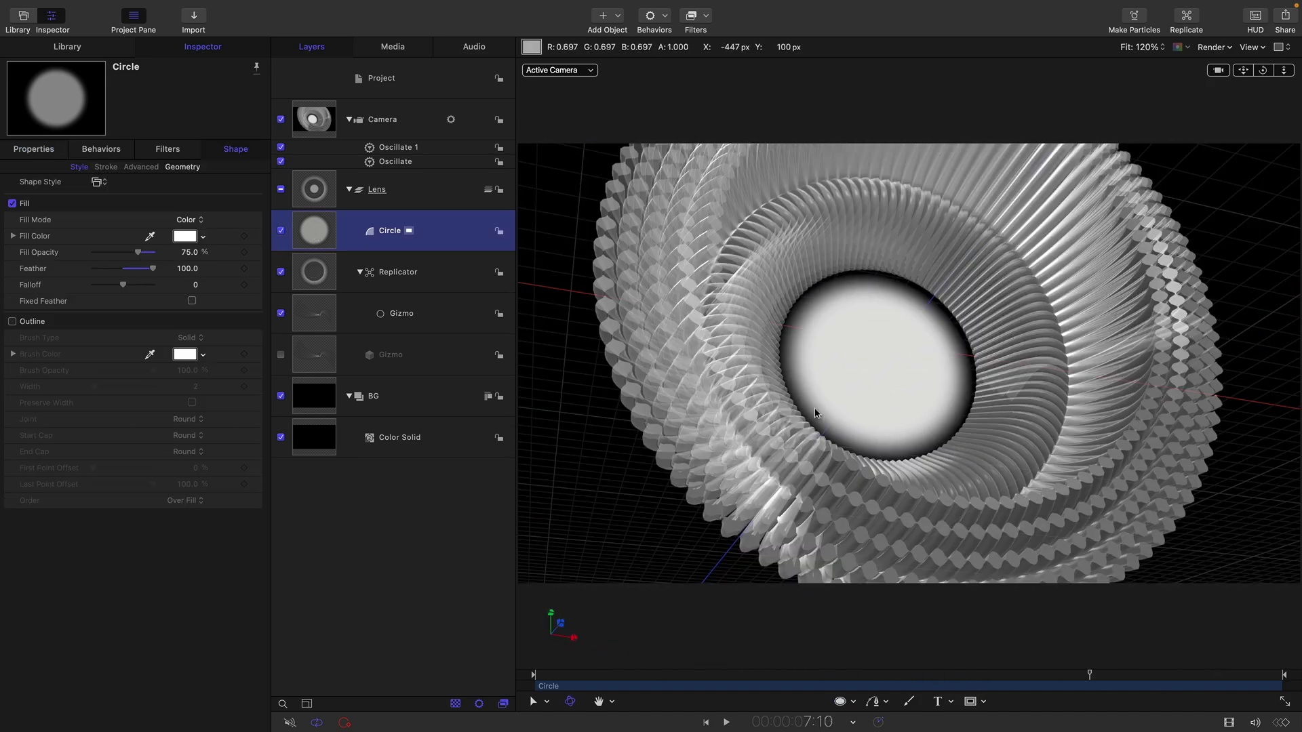
Duplicate the Circle layer and name the copy Front.
{"action": "right_click", "coordinate": [306, 231]}
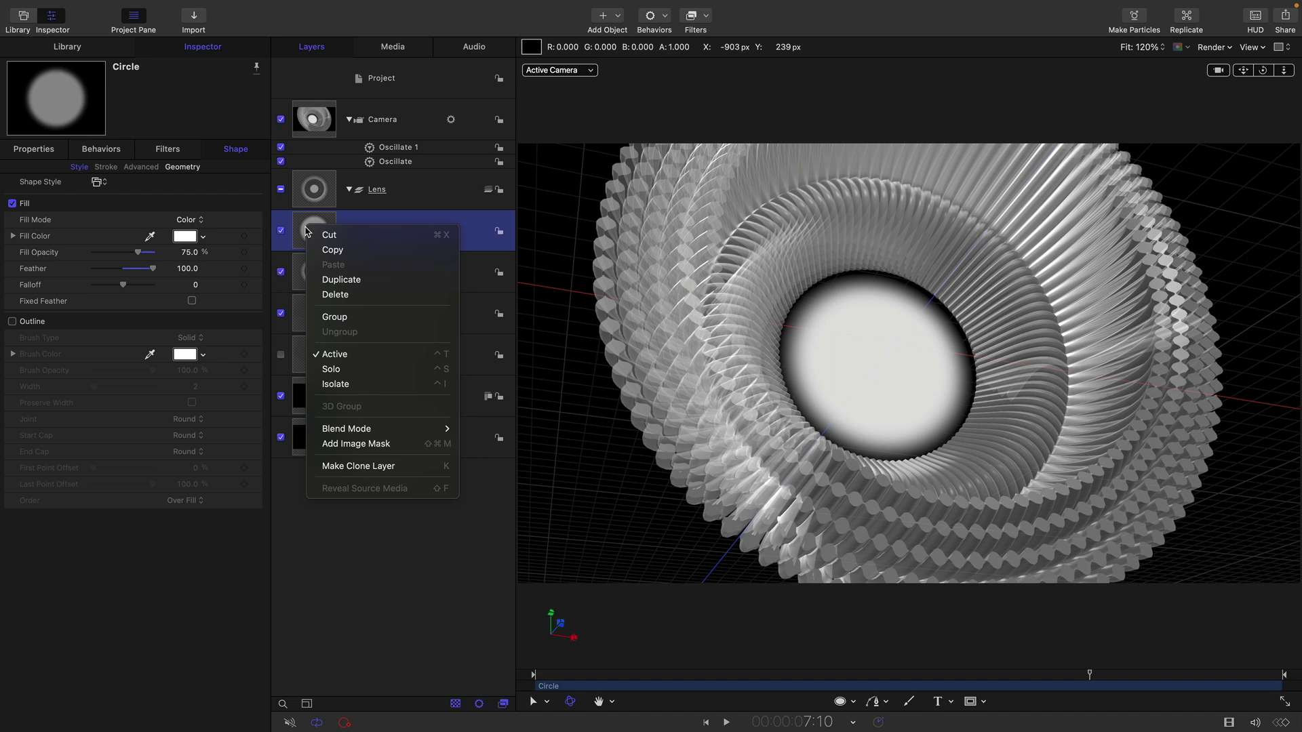
{"action": "left_click", "coordinate": [341, 279]}
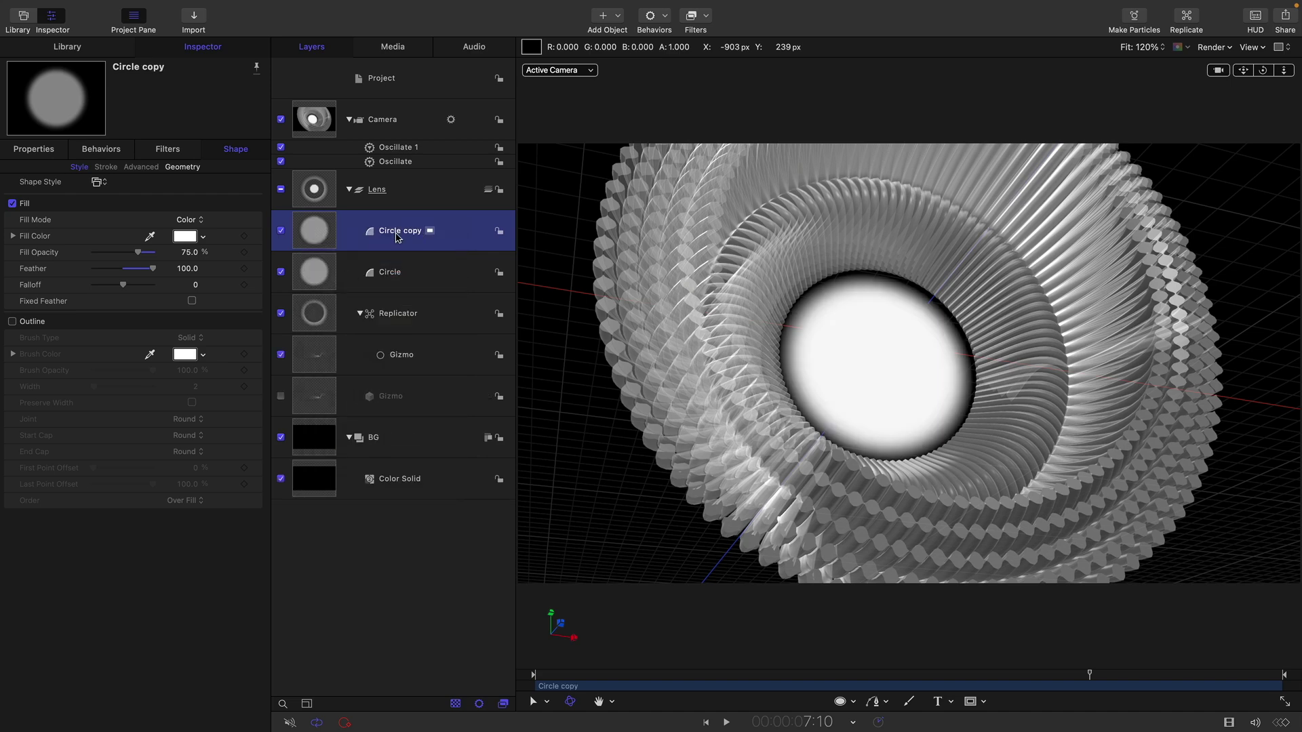
{"action": "key", "text": "Return"}
{"action": "type", "text": "Front"}
{"action": "key", "text": "Return"}
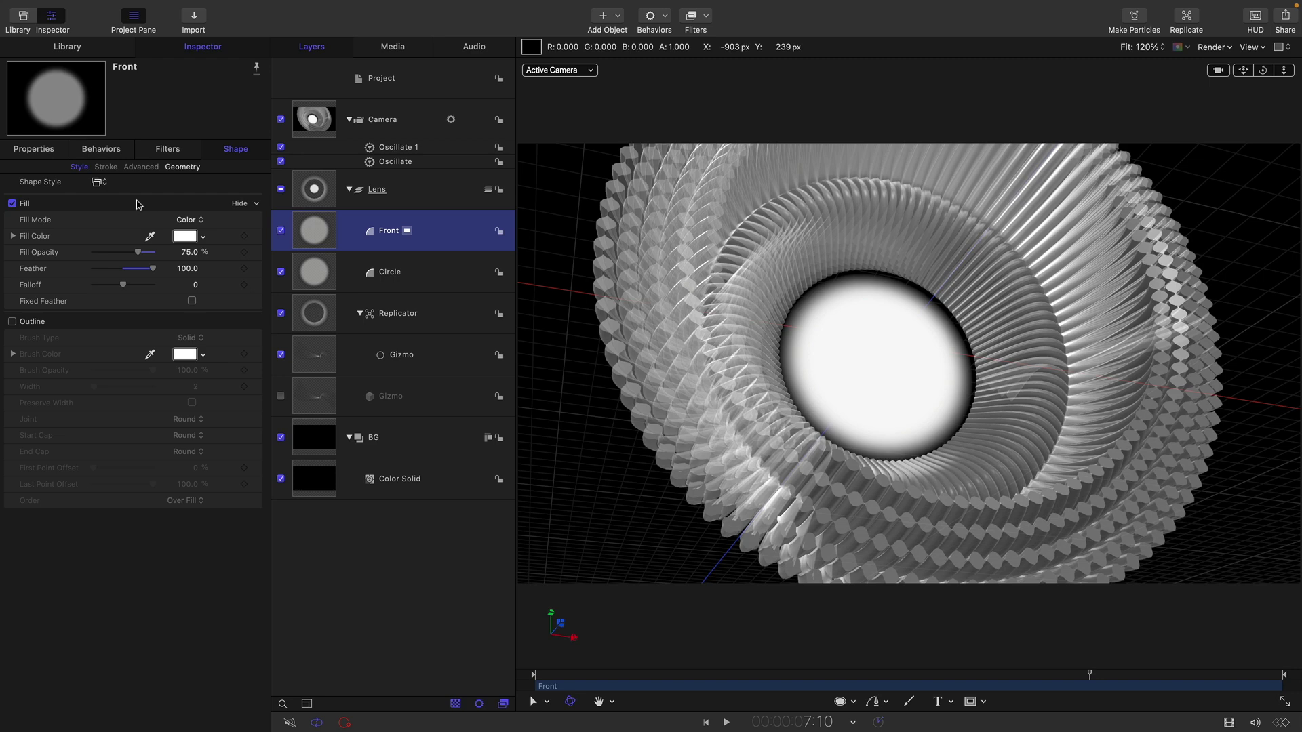
Give Front radius 450, feather 150 and 30% fill opacity.
{"action": "left_click", "coordinate": [182, 167]}
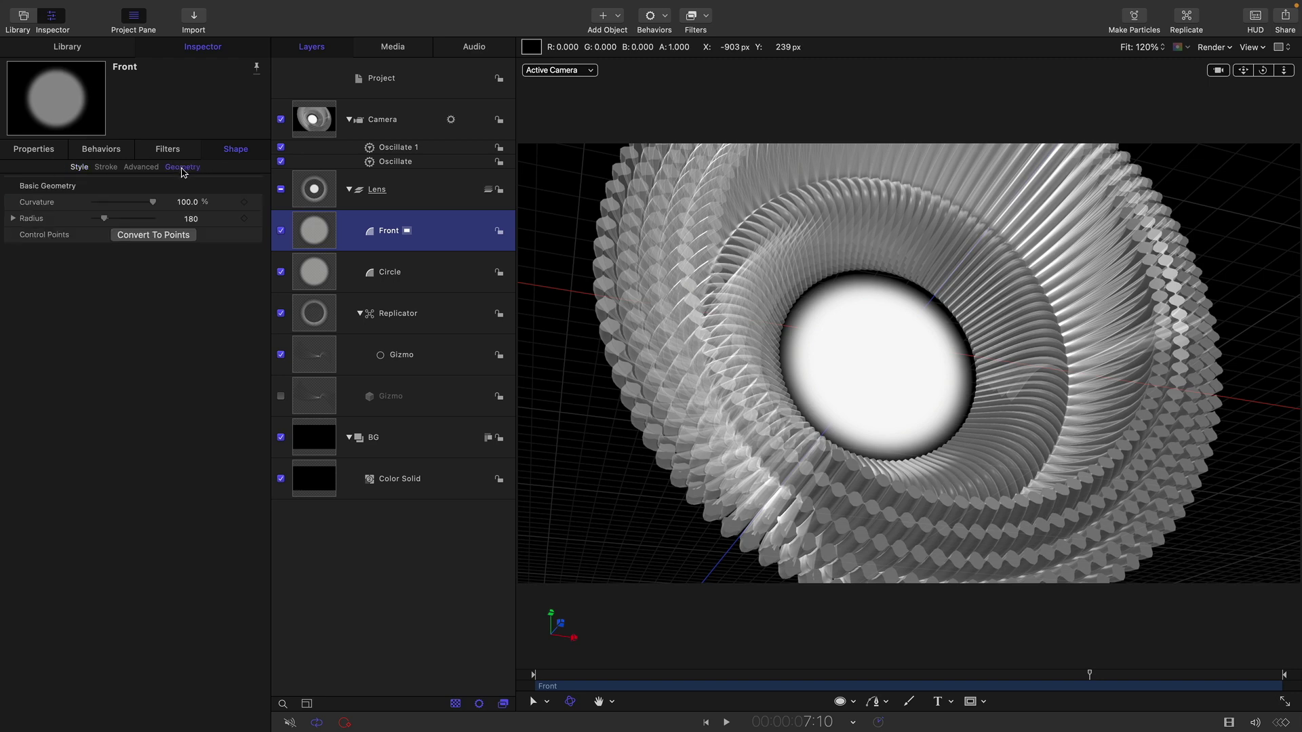
{"action": "left_click", "coordinate": [191, 219]}
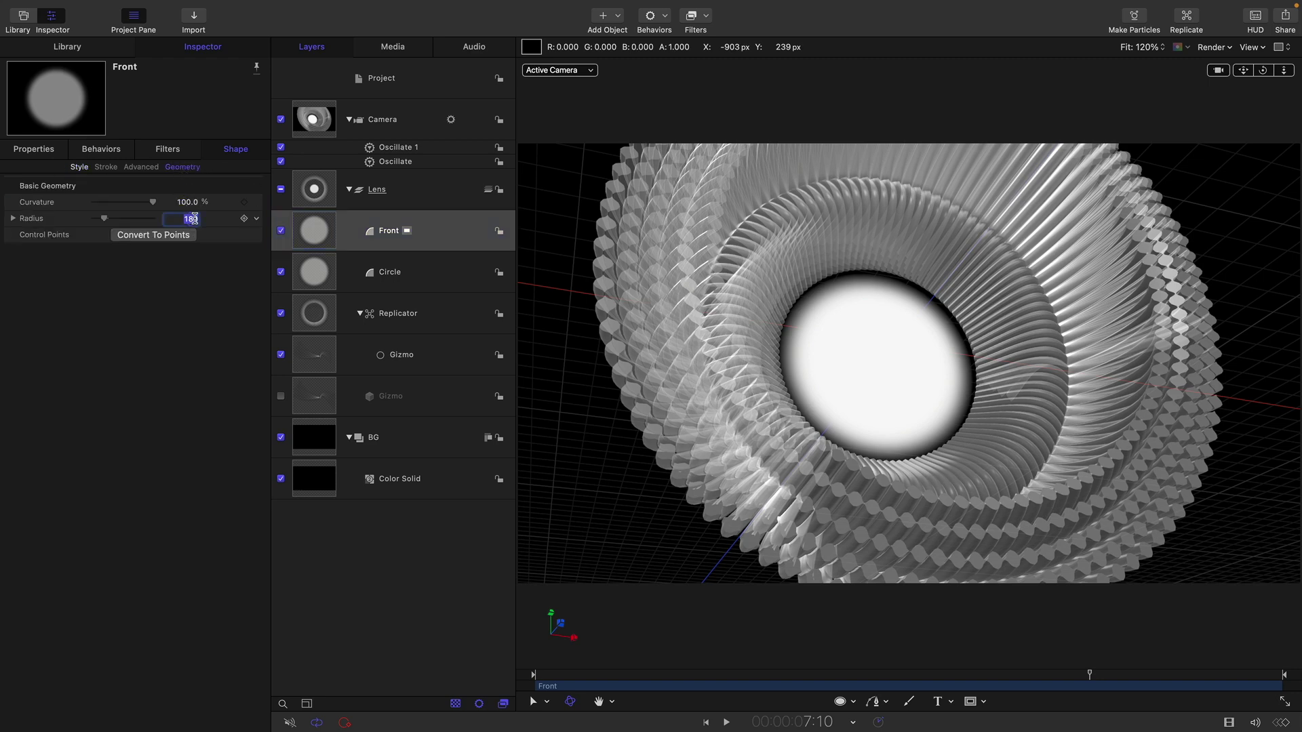
{"action": "type", "text": "450"}
{"action": "key", "text": "Return"}
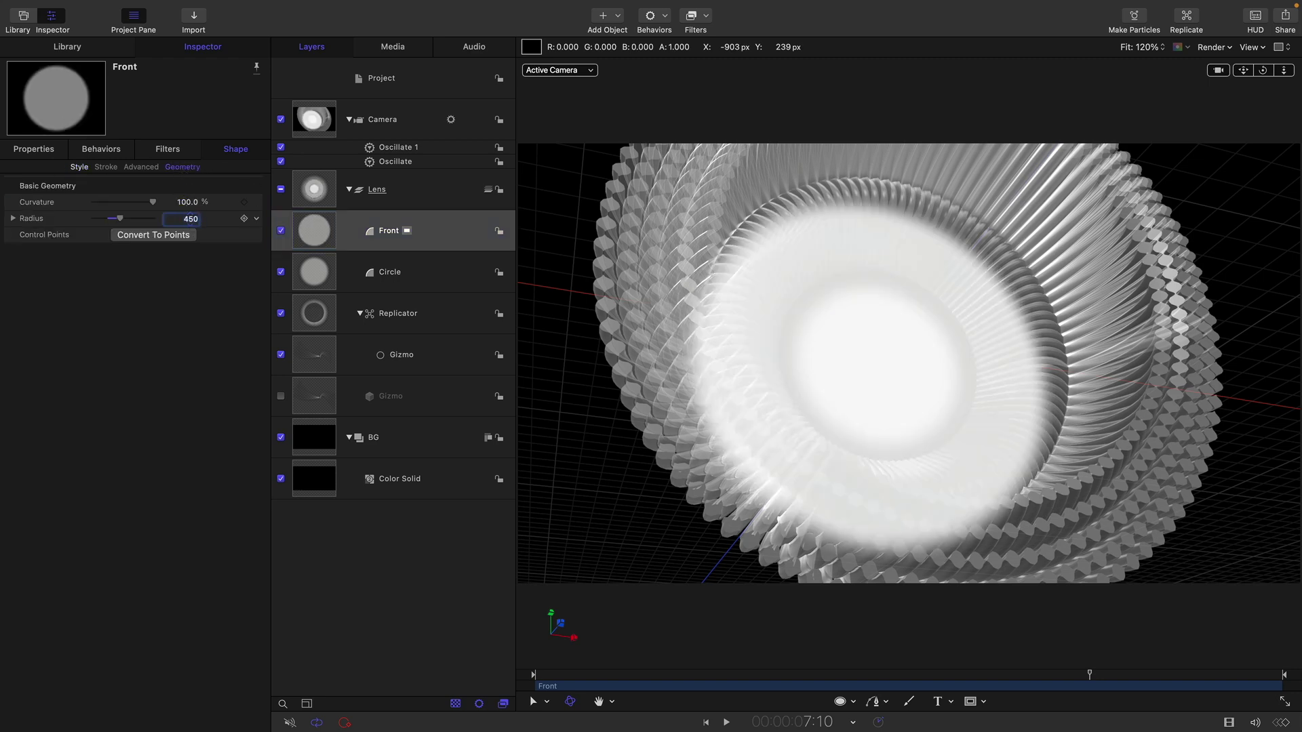
{"action": "left_click", "coordinate": [80, 167]}
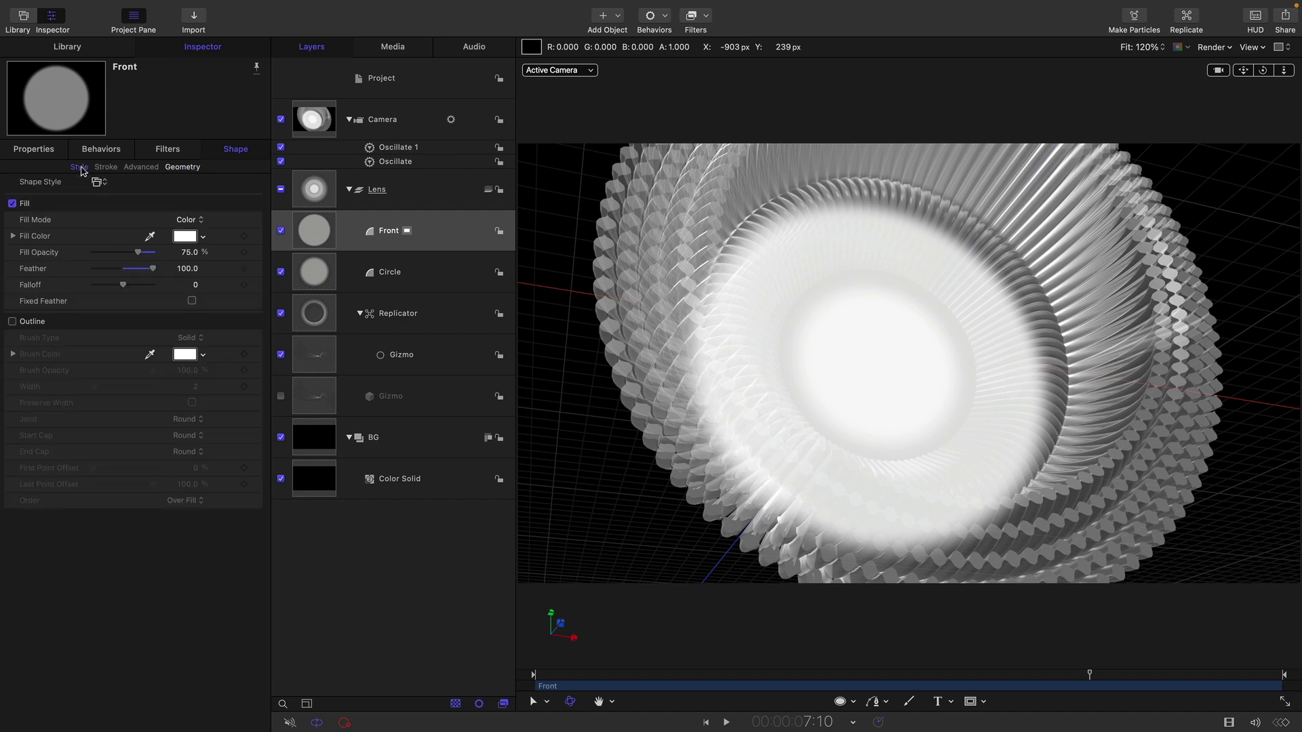
{"action": "left_click", "coordinate": [188, 269]}
{"action": "type", "text": "150"}
{"action": "key", "text": "Return"}
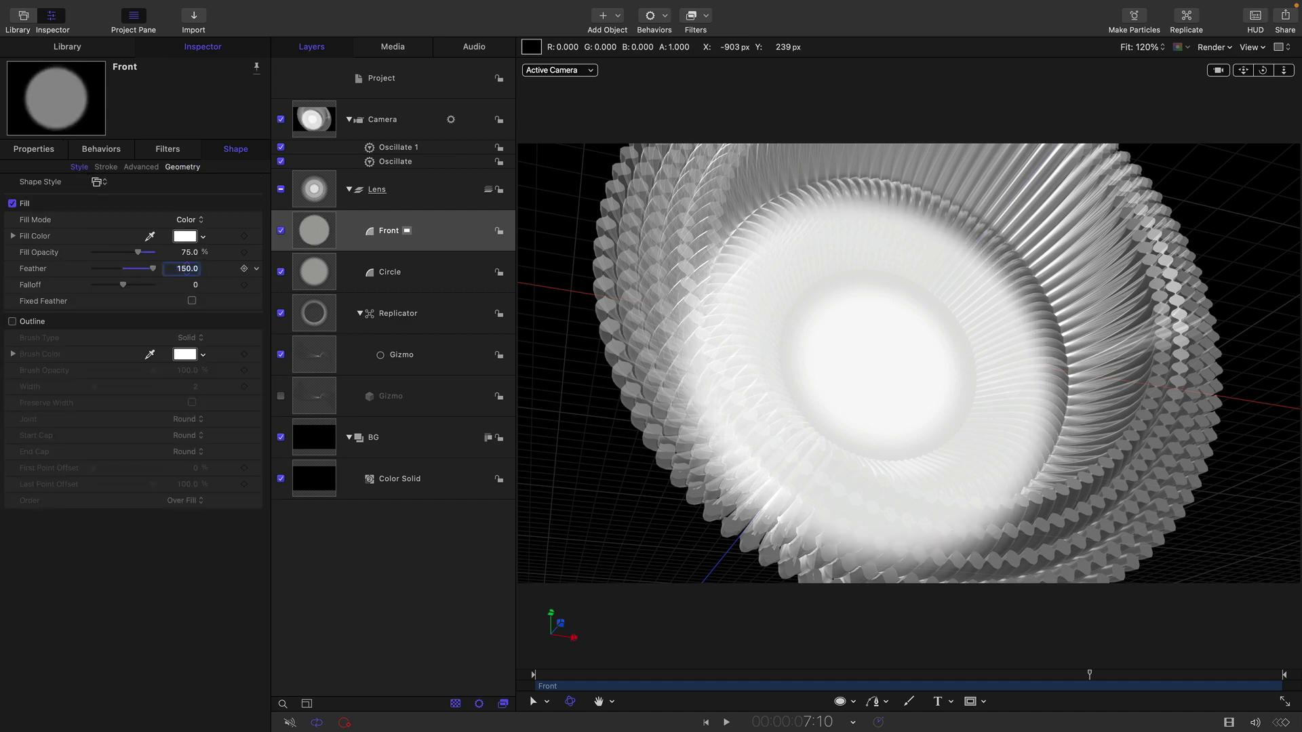
{"action": "left_click", "coordinate": [190, 253]}
{"action": "type", "text": "30"}
{"action": "key", "text": "Return"}
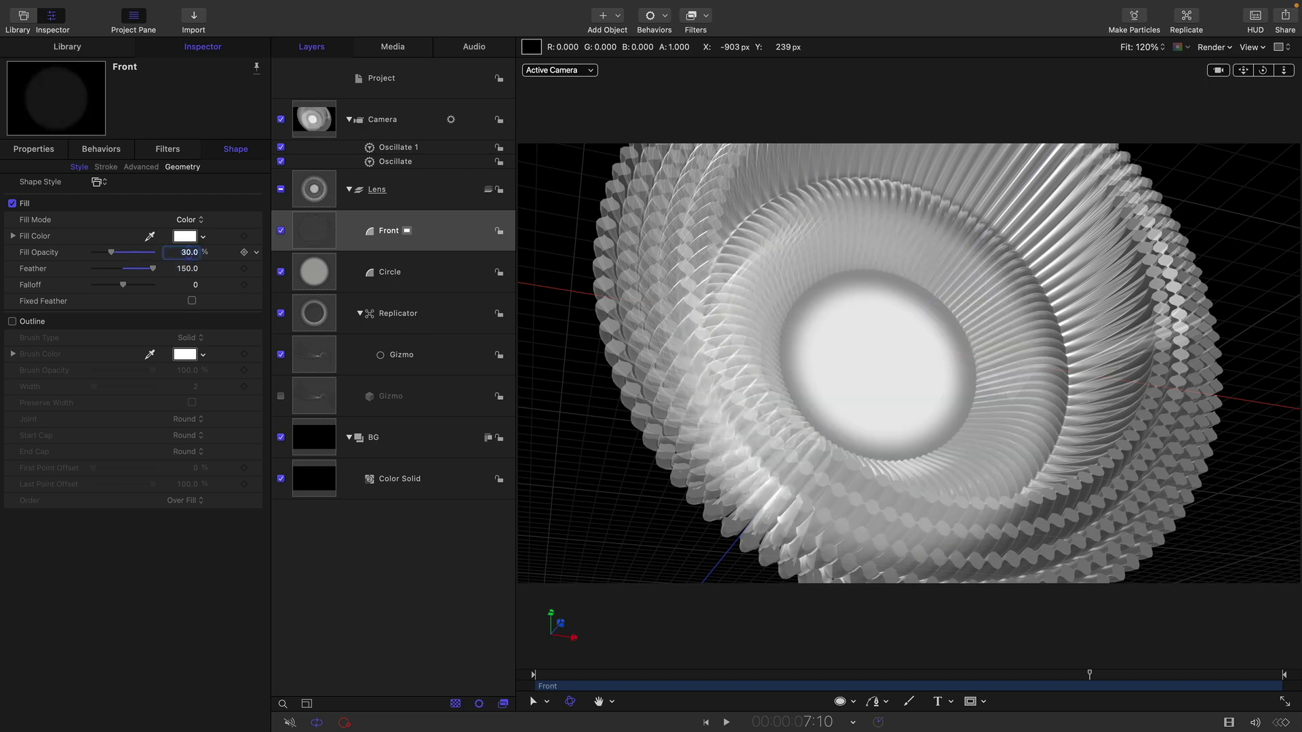
Move Front to Z position 420 and toggle its visibility to compare.
{"action": "left_click", "coordinate": [32, 148]}
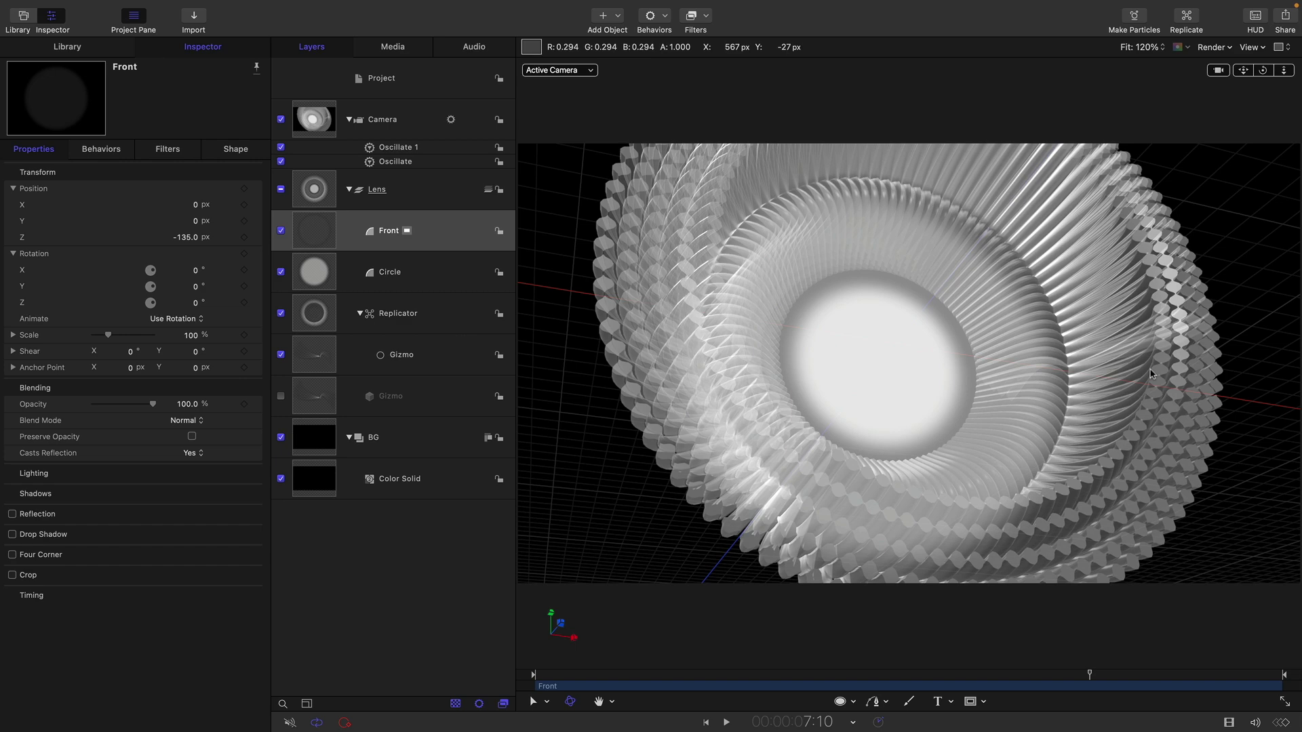
{"action": "left_click", "coordinate": [182, 238]}
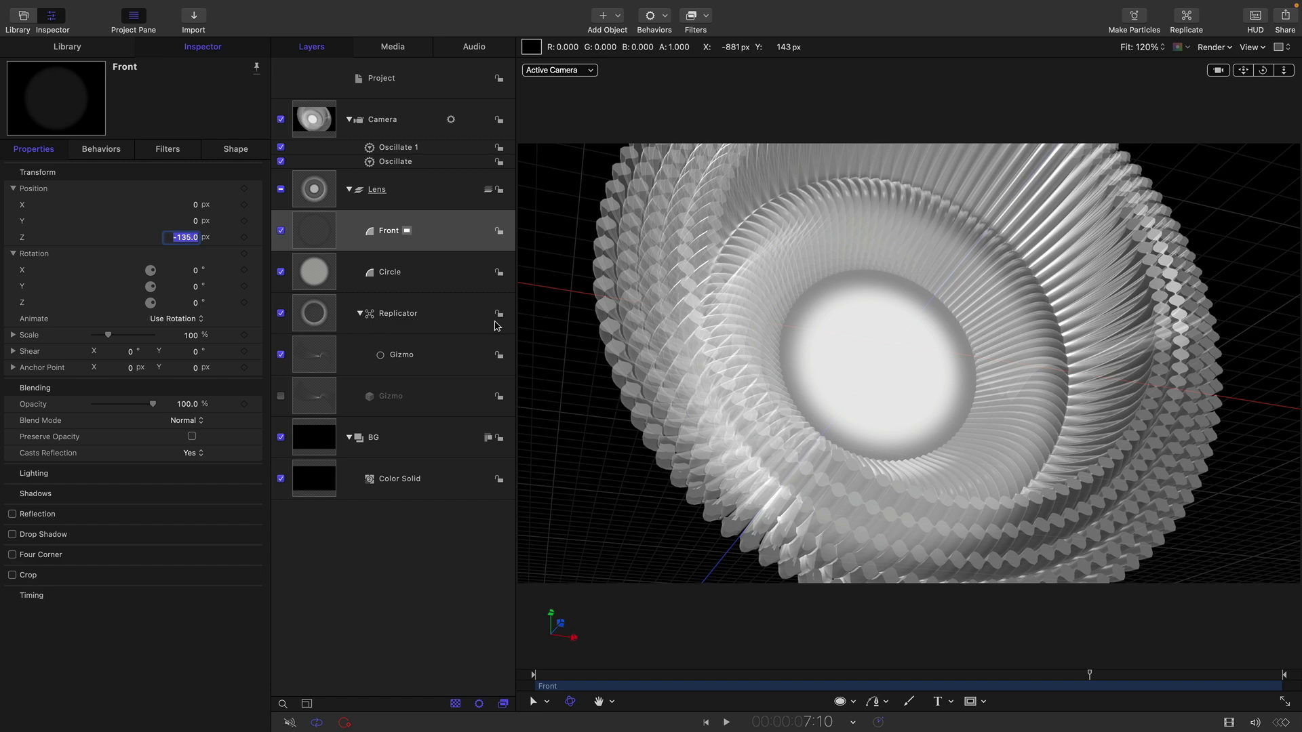
{"action": "type", "text": "420"}
{"action": "key", "text": "Return"}
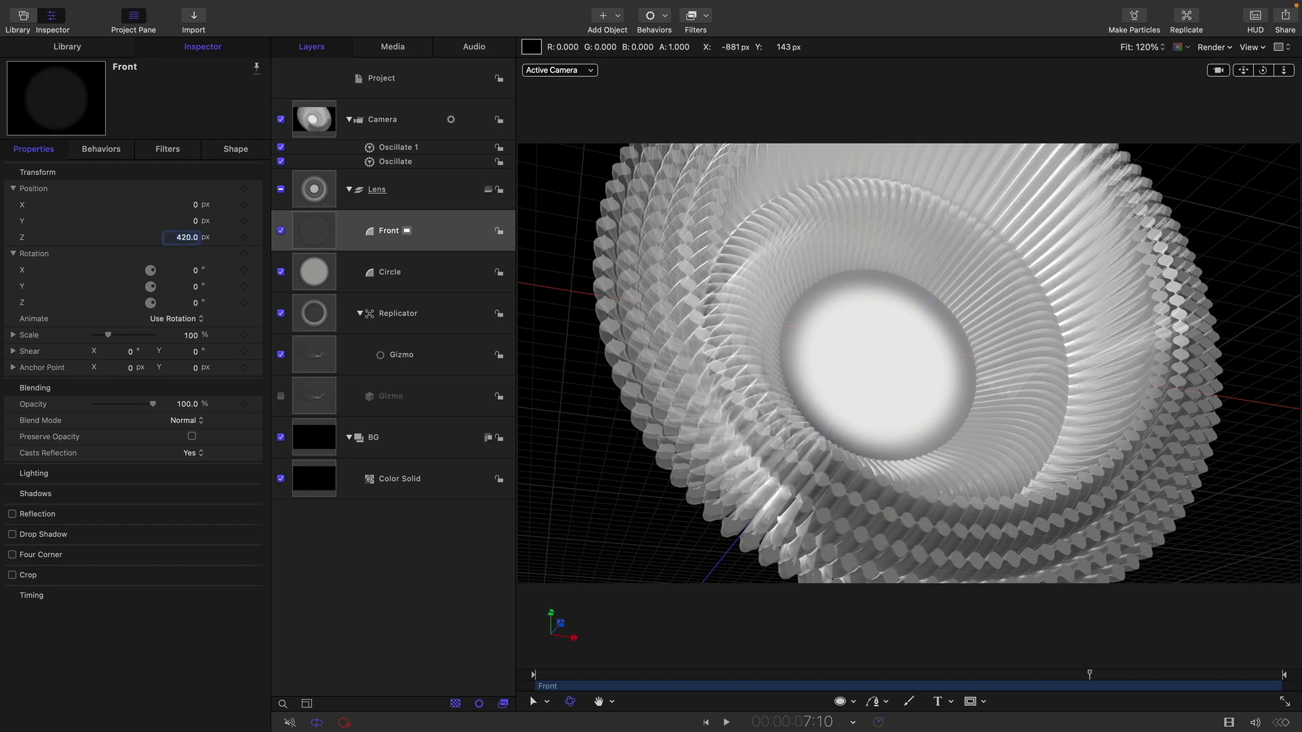
{"action": "left_click", "coordinate": [282, 232]}
{"action": "left_click", "coordinate": [282, 232]}
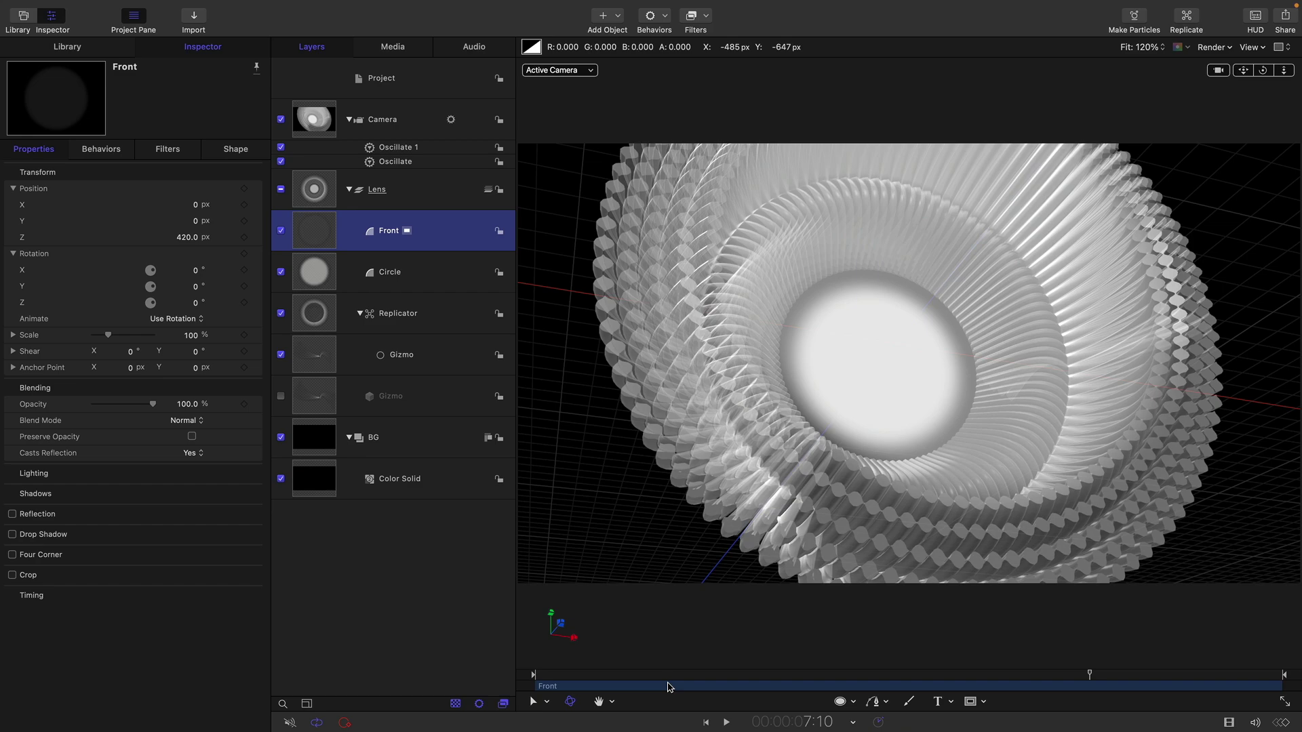
Set Front's blend mode to Add while previewing playback, then stop it.
{"action": "left_click", "coordinate": [726, 723]}
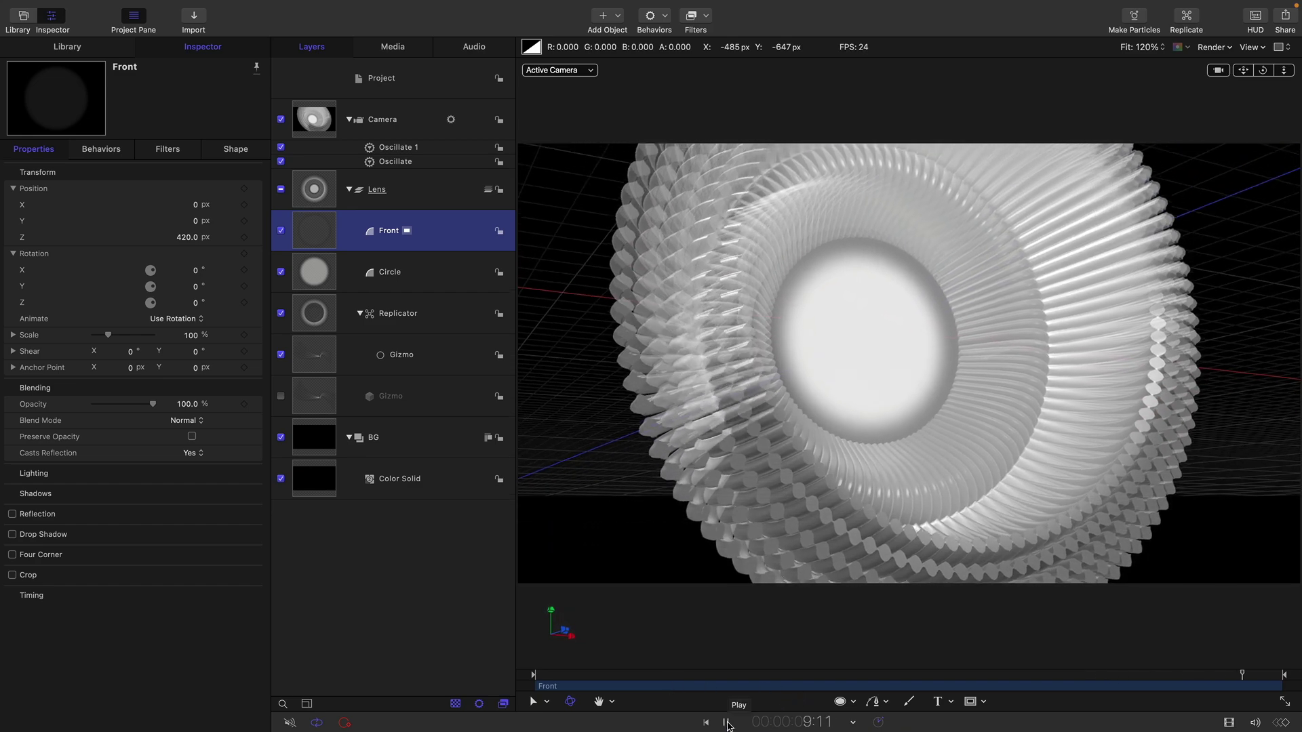
{"action": "left_click", "coordinate": [193, 421]}
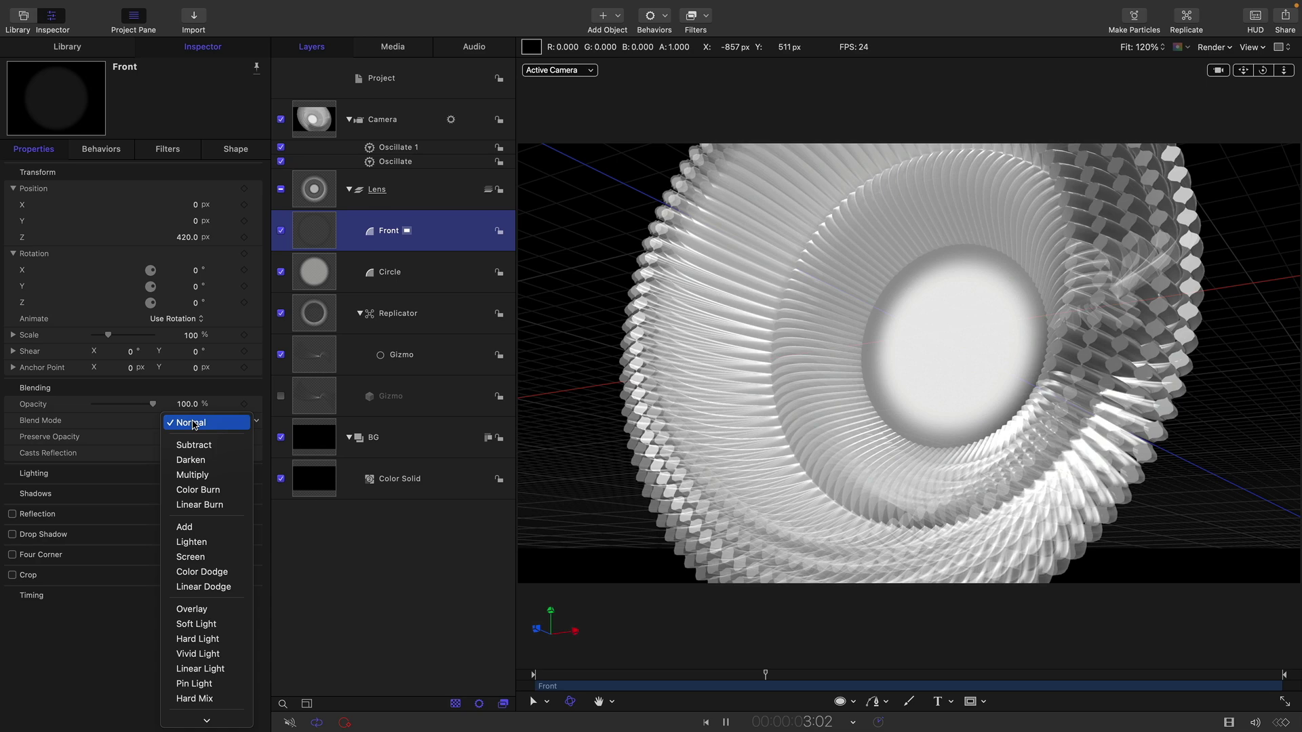
{"action": "left_click", "coordinate": [192, 526]}
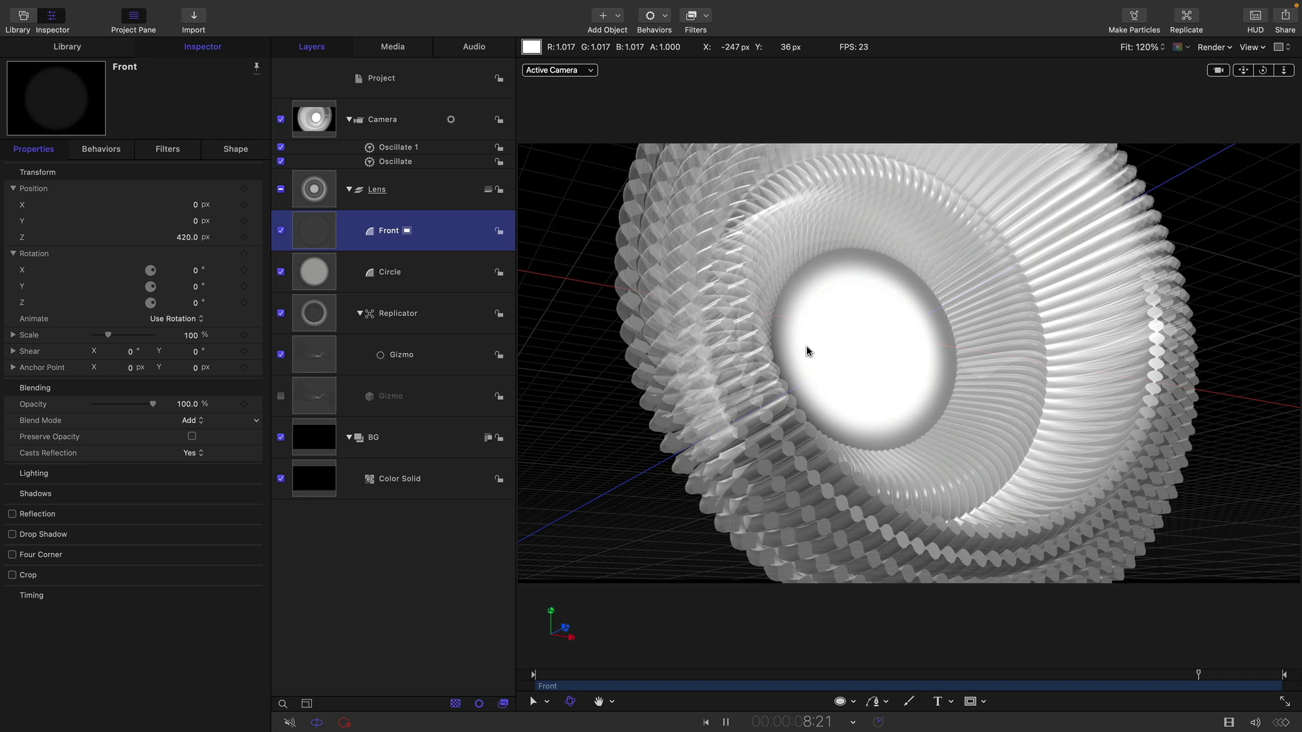
{"action": "key", "text": "space"}
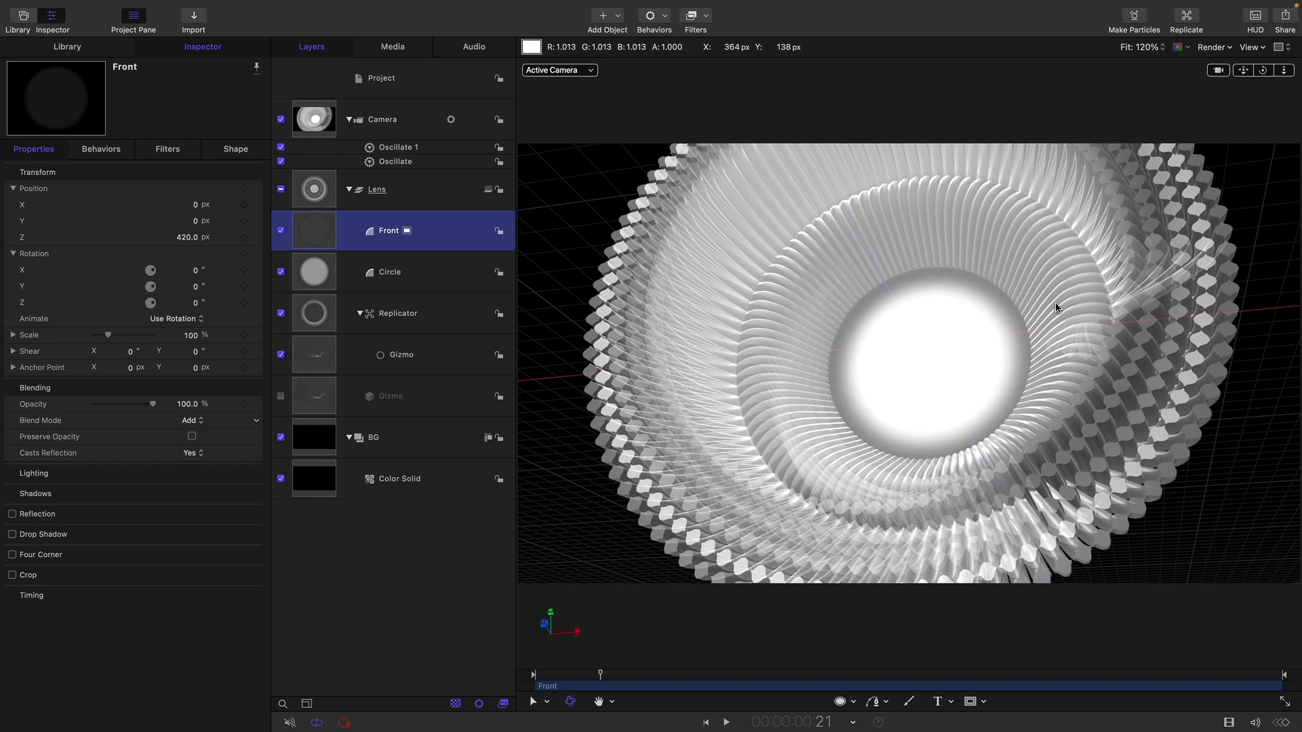
Duplicate the Circle layer, rename the copy Ring, and set its radius to 265.
{"action": "left_click", "coordinate": [316, 274]}
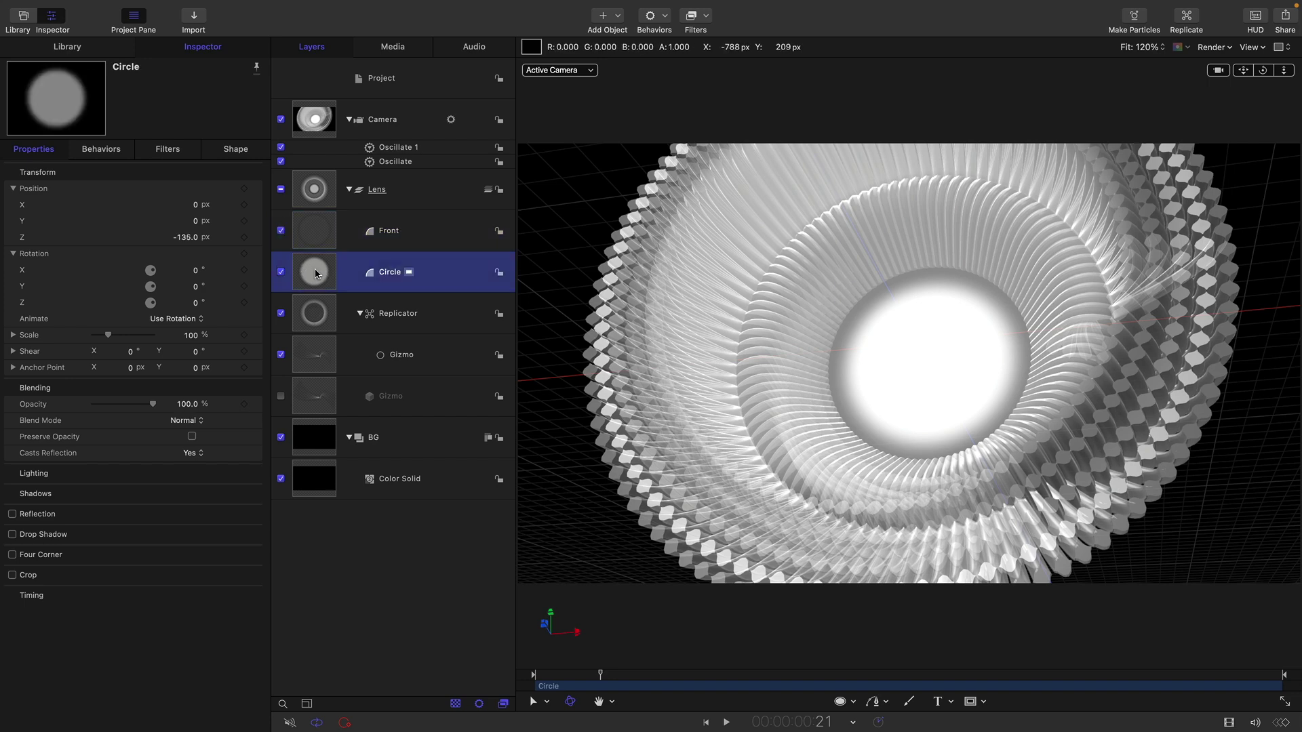
{"action": "right_click", "coordinate": [316, 274]}
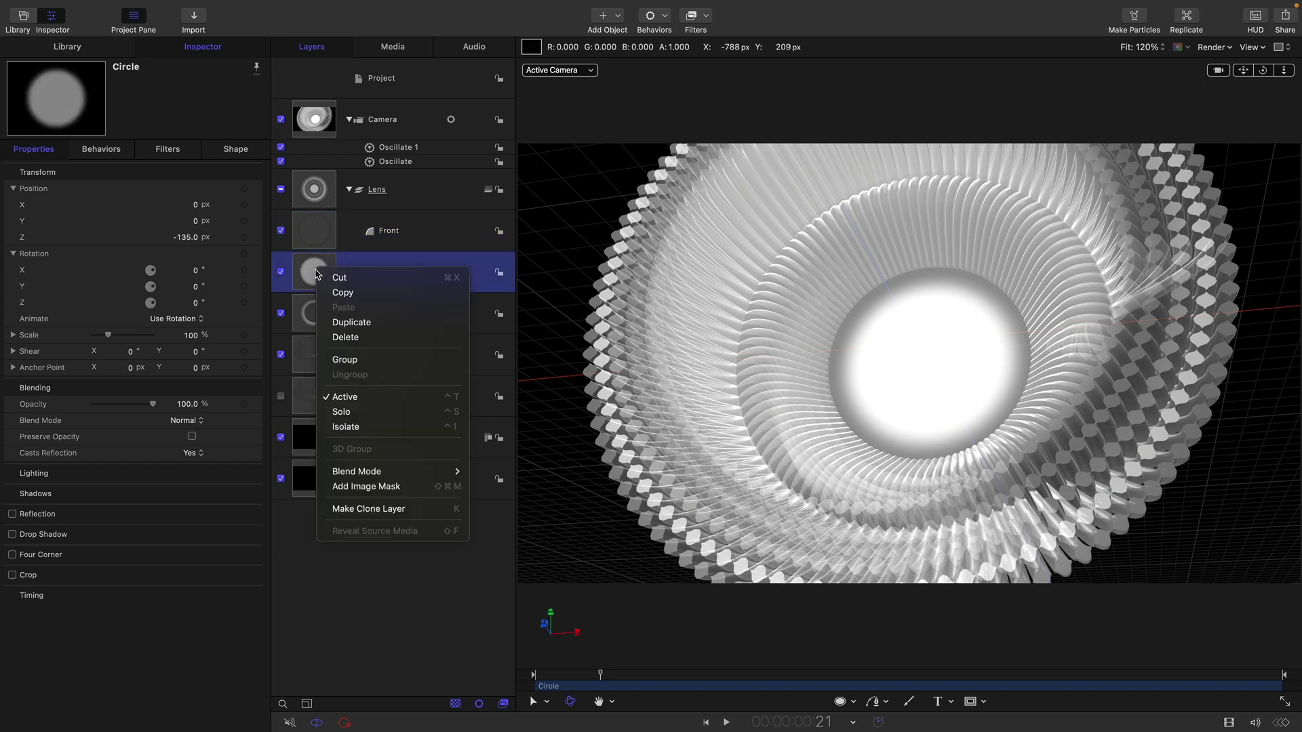
{"action": "left_click", "coordinate": [378, 328]}
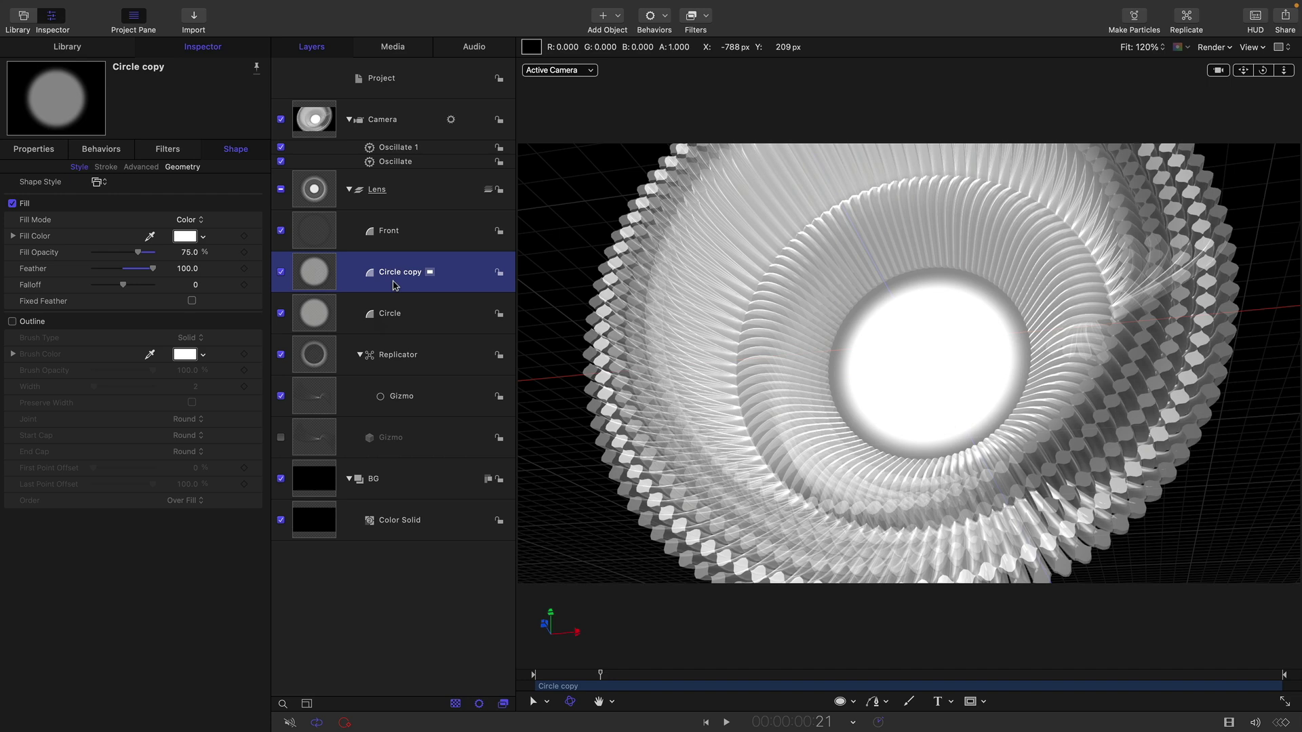
{"action": "double_click", "coordinate": [389, 274]}
{"action": "type", "text": "Ring"}
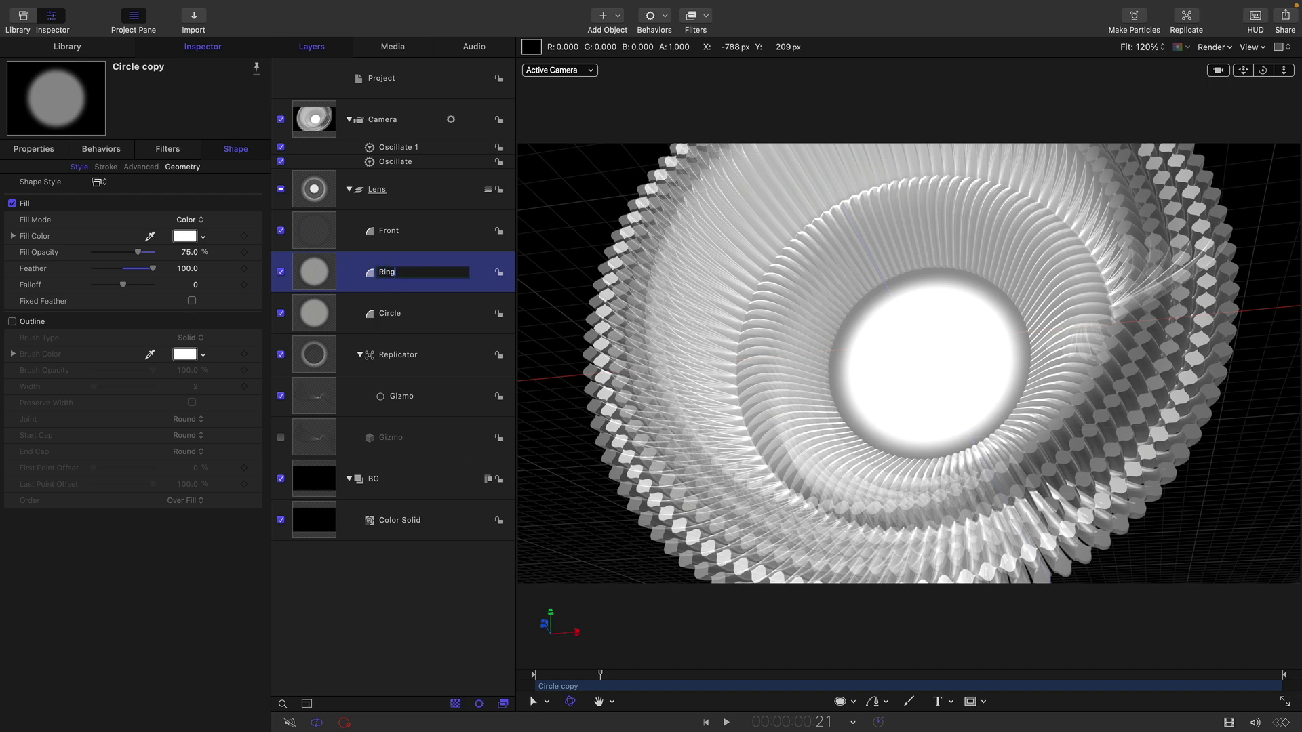
{"action": "key", "text": "Return"}
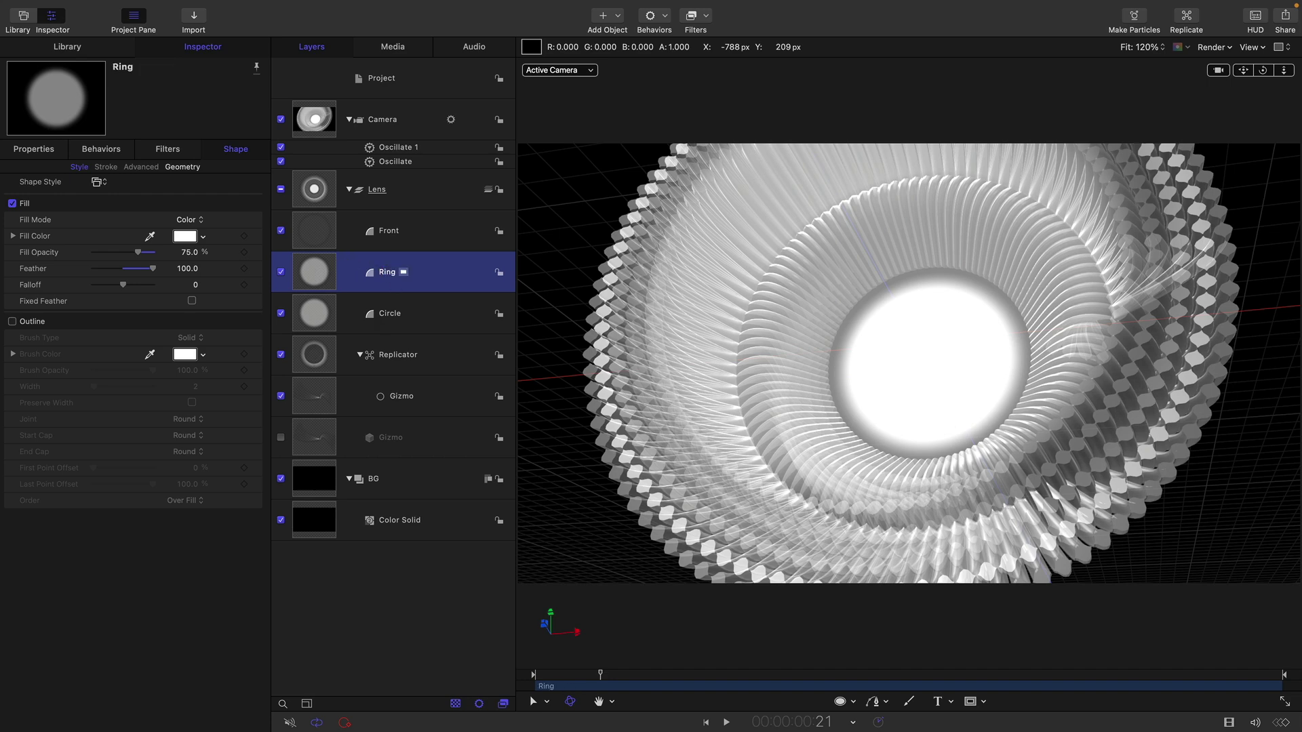
{"action": "left_click", "coordinate": [182, 167]}
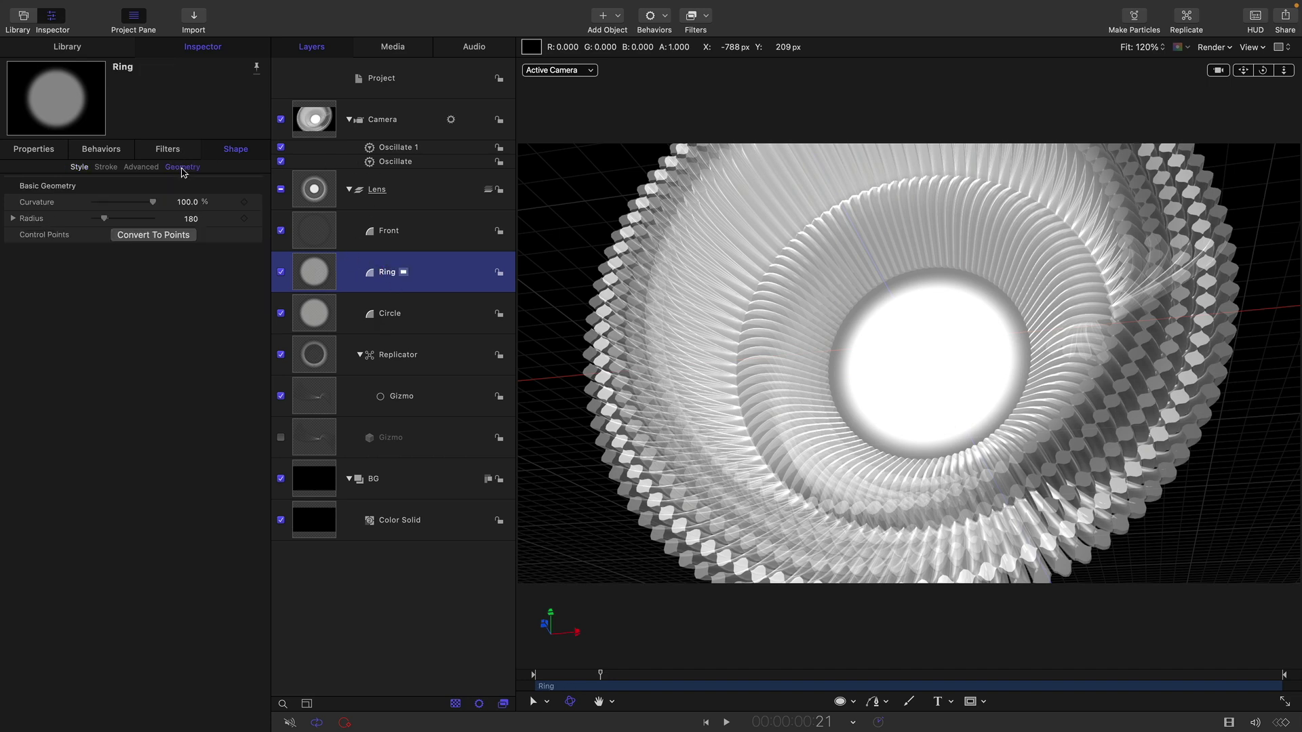
{"action": "left_click", "coordinate": [191, 219]}
{"action": "type", "text": "265"}
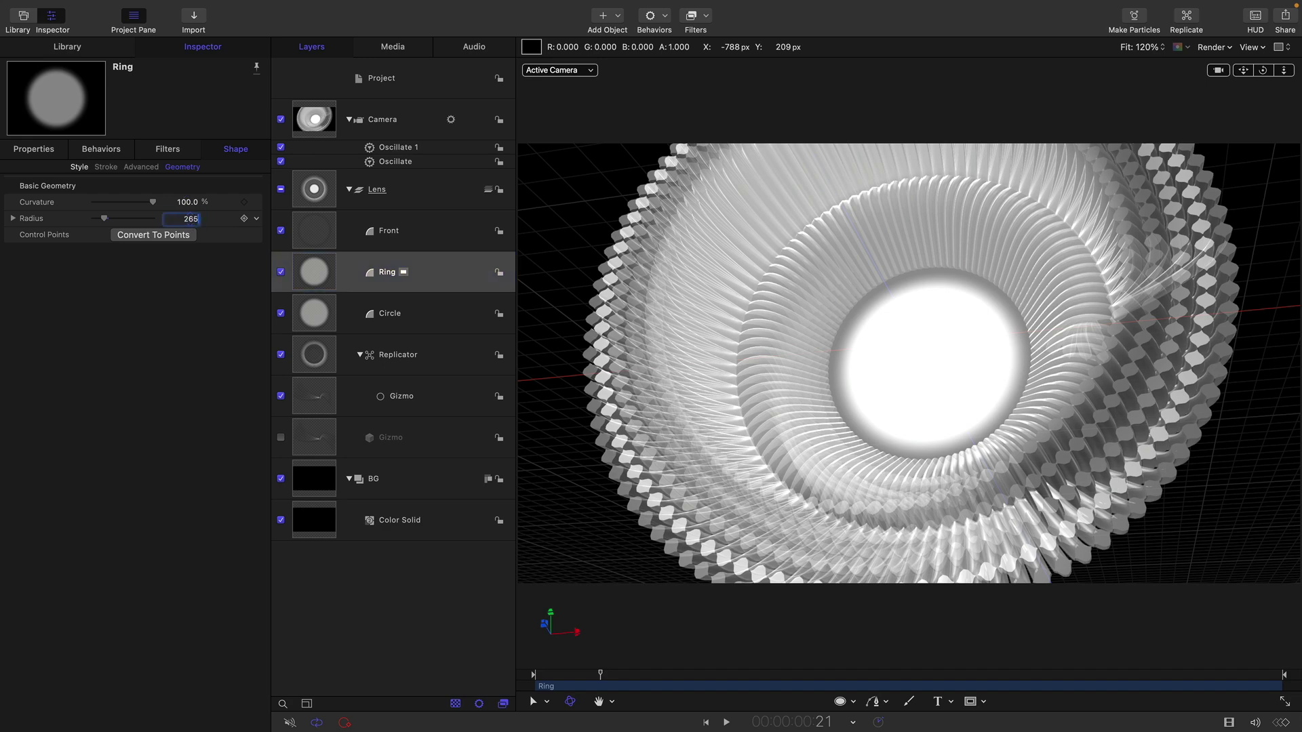
{"action": "key", "text": "Return"}
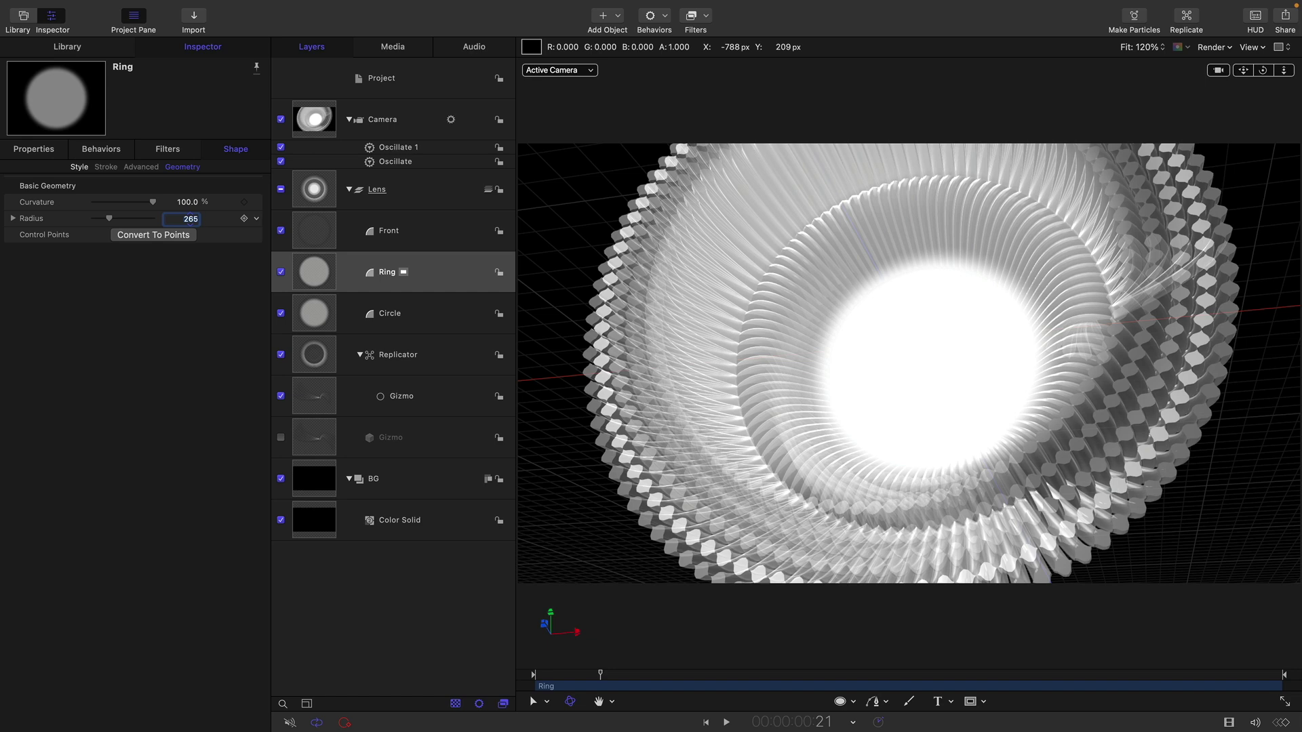
Turn off the Ring's fill and give it a white outline of width 10.
{"action": "left_click", "coordinate": [79, 167]}
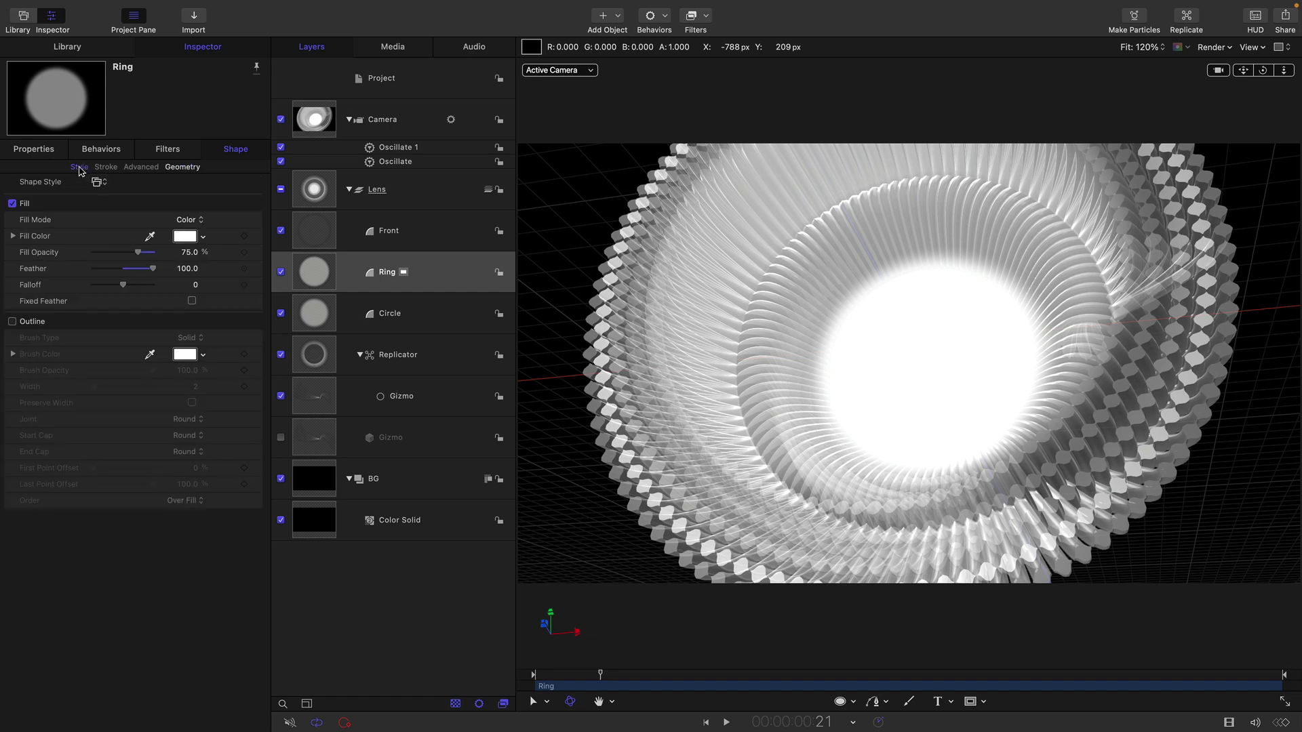
{"action": "left_click", "coordinate": [12, 203]}
{"action": "left_click", "coordinate": [12, 321]}
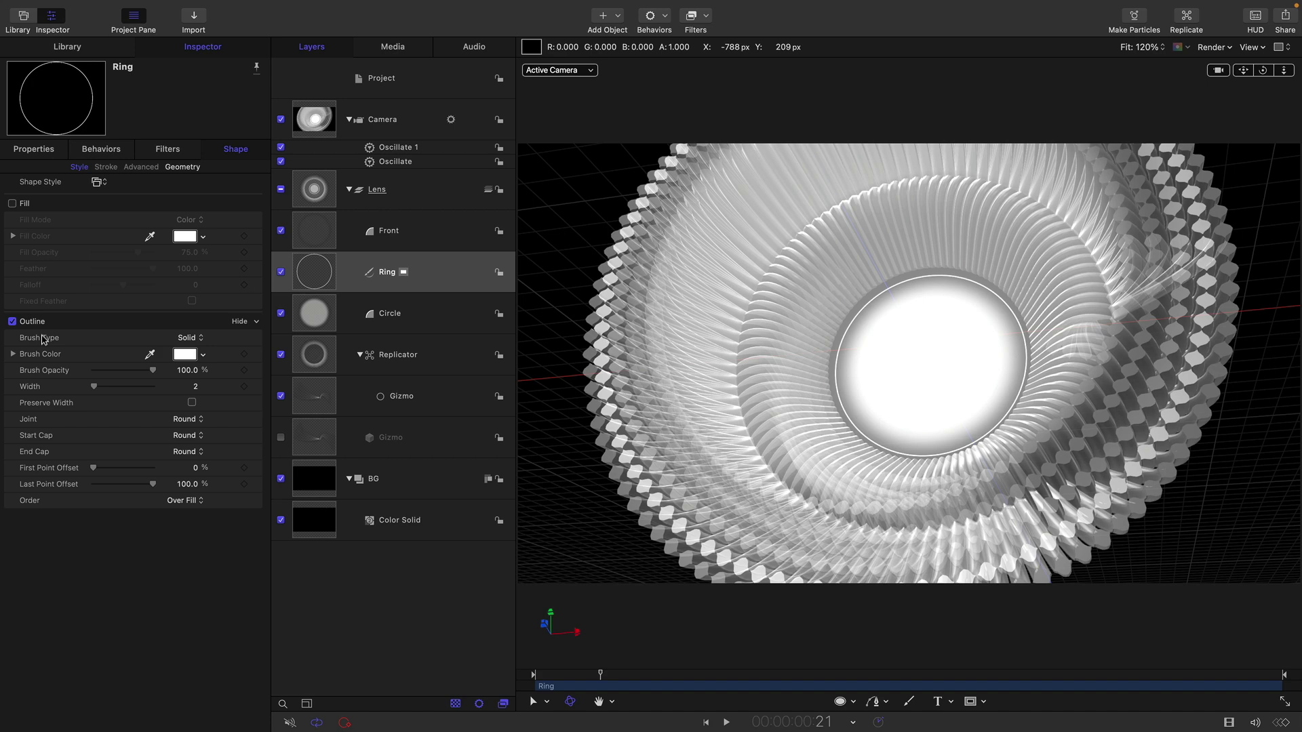
{"action": "left_click", "coordinate": [194, 386]}
{"action": "type", "text": "10"}
{"action": "key", "text": "Return"}
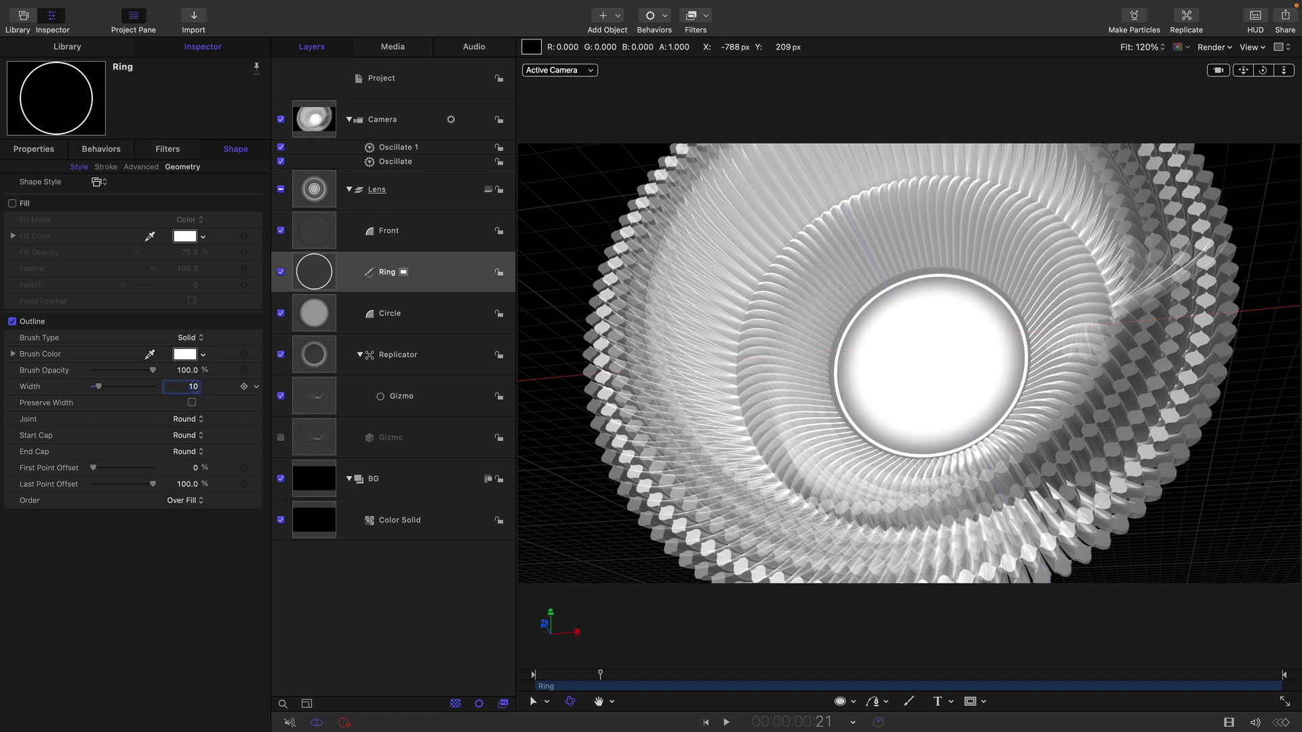
{"action": "left_click", "coordinate": [35, 148]}
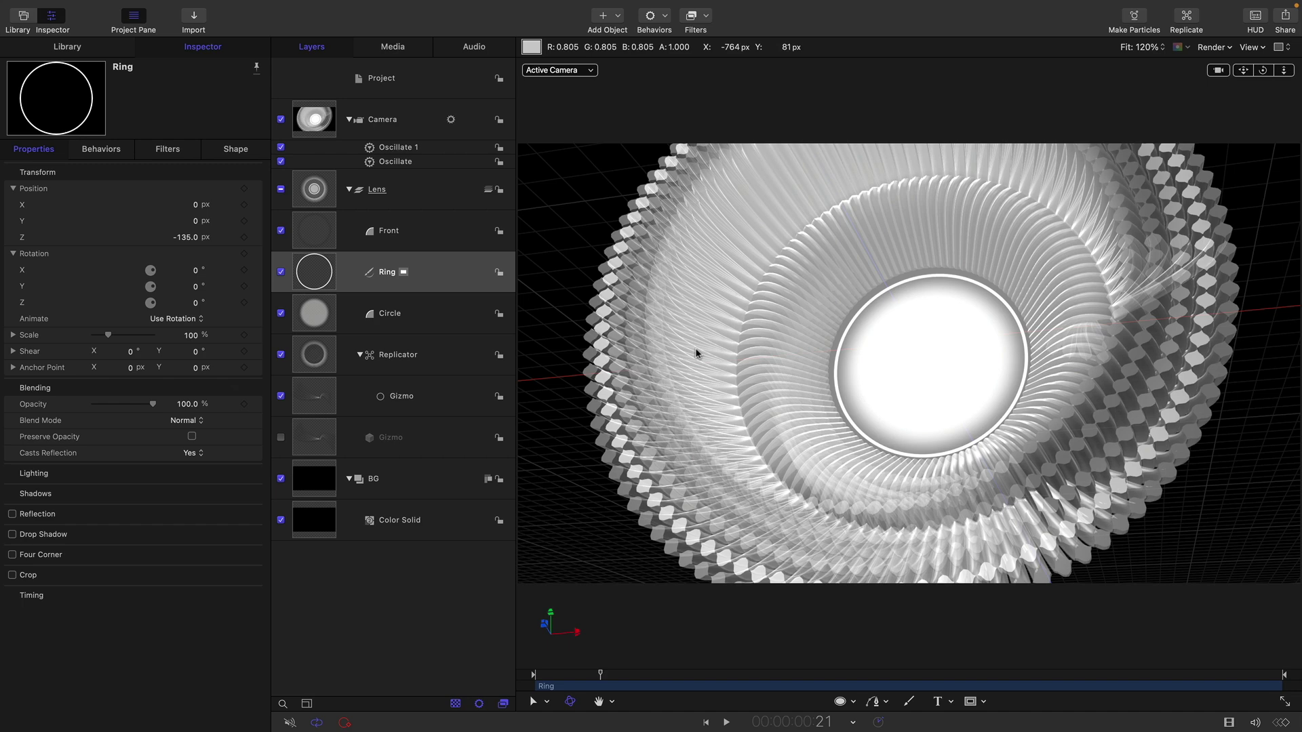
{"action": "left_click", "coordinate": [323, 278]}
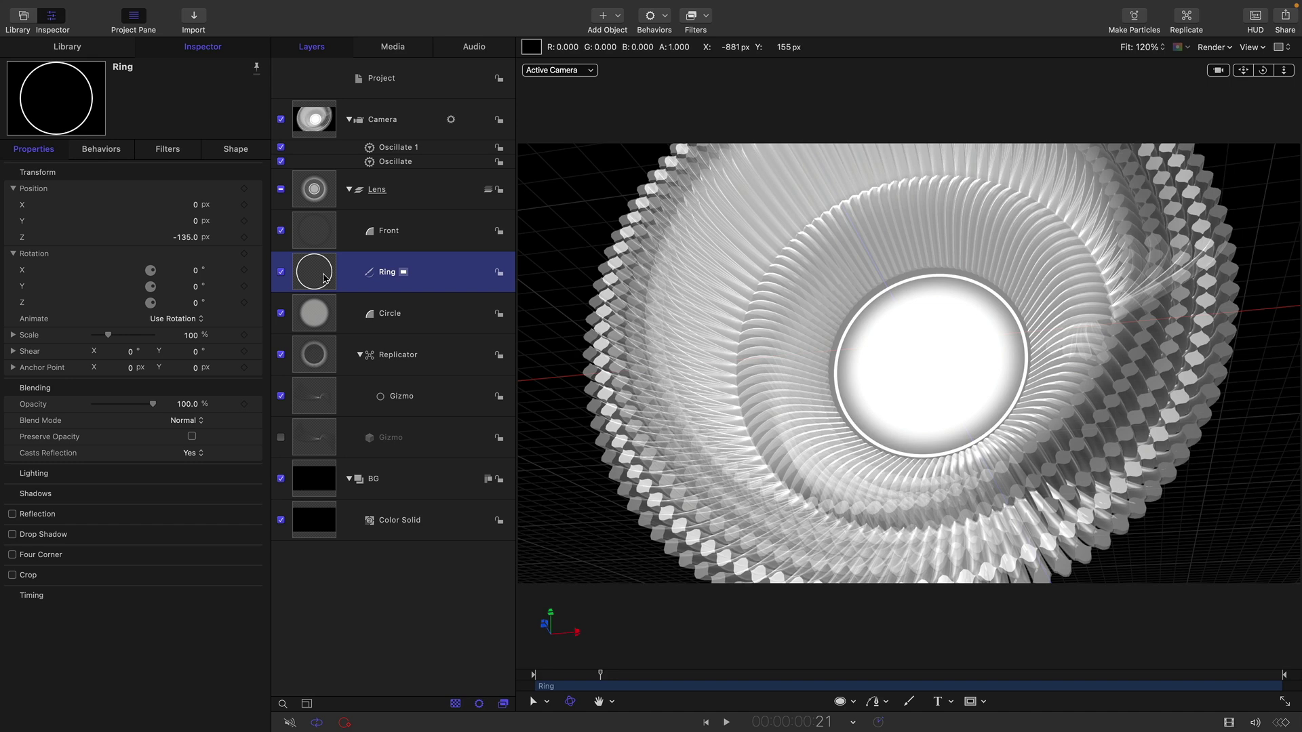
{"action": "left_click", "coordinate": [708, 15]}
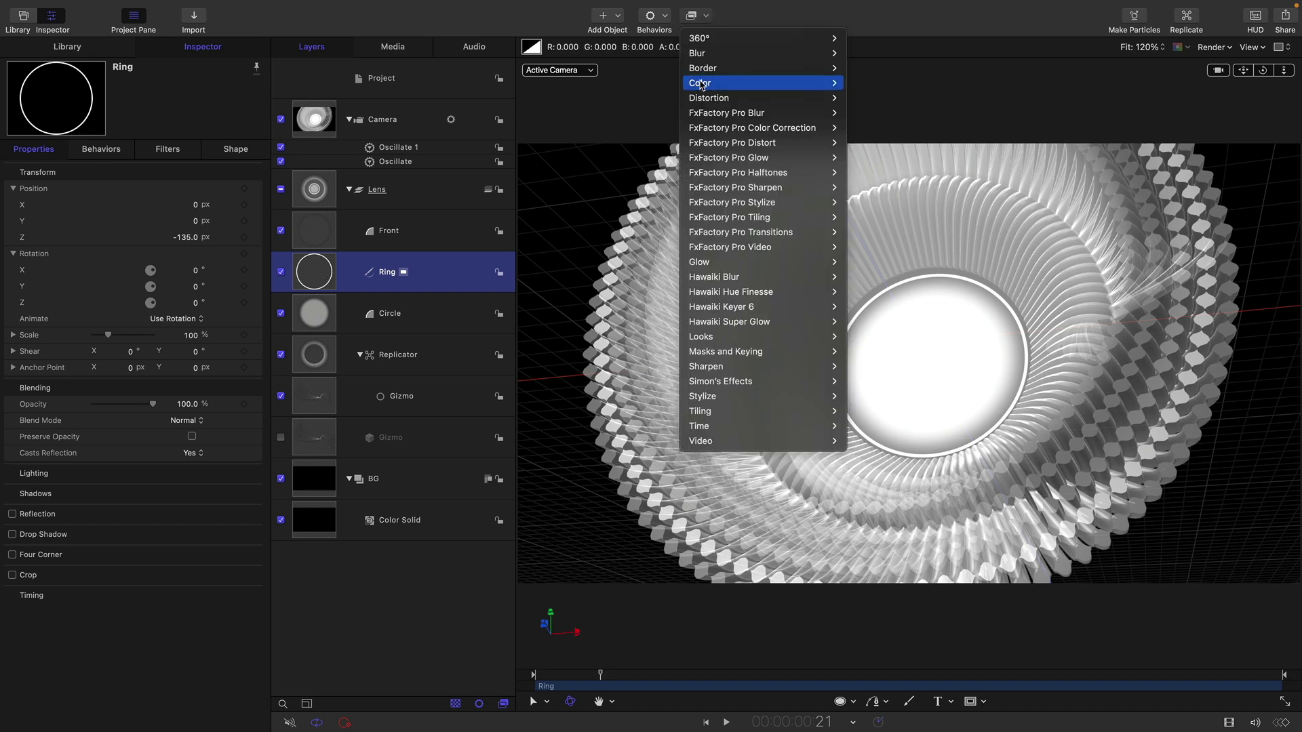
Add a Stroke filter to the Ring with a 50% grey stroke colour.
{"action": "mouse_move", "coordinate": [800, 68]}
{"action": "left_click", "coordinate": [898, 100]}
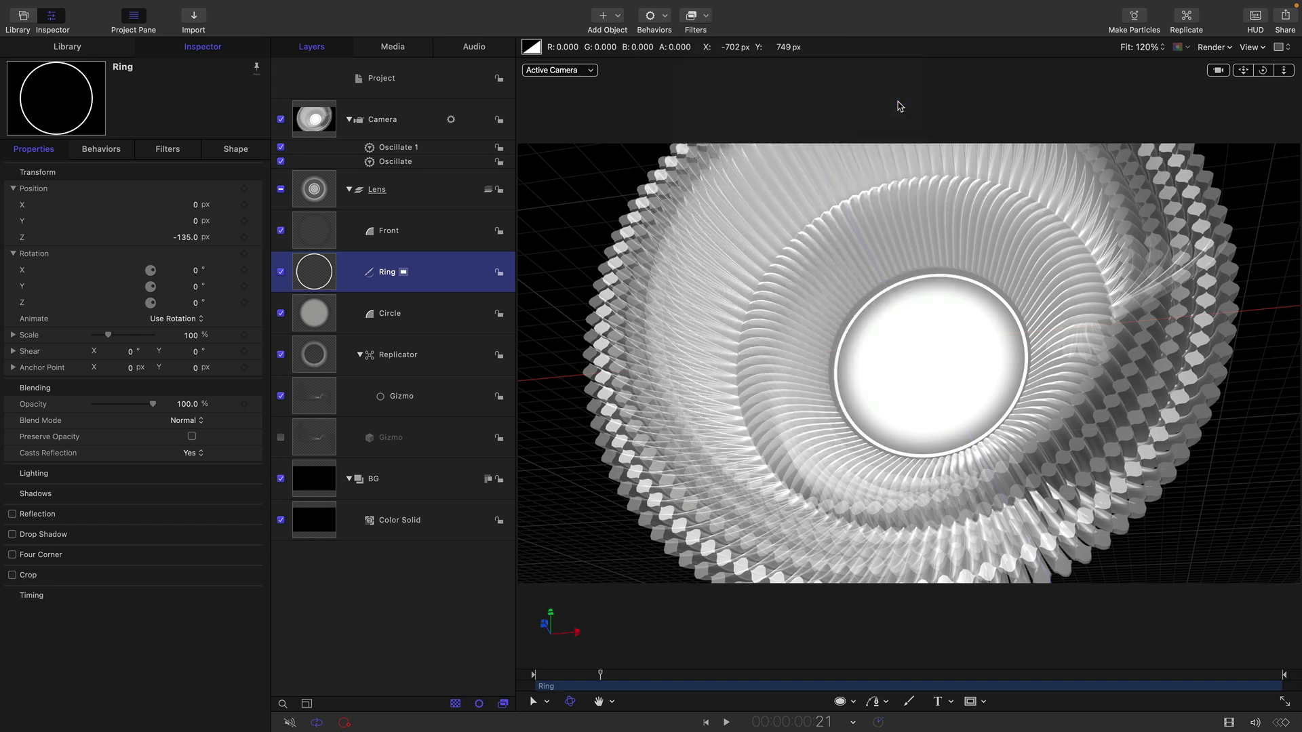
{"action": "left_click", "coordinate": [178, 207]}
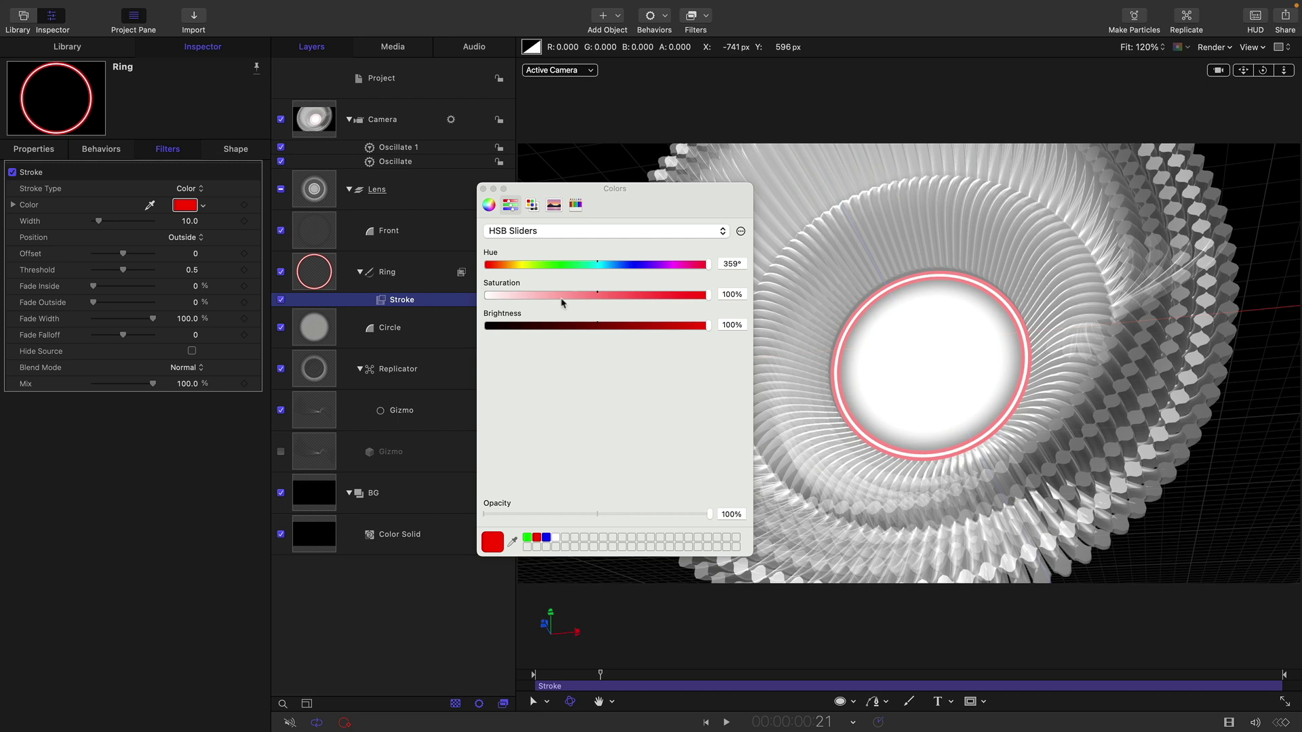
{"action": "left_click", "coordinate": [522, 229]}
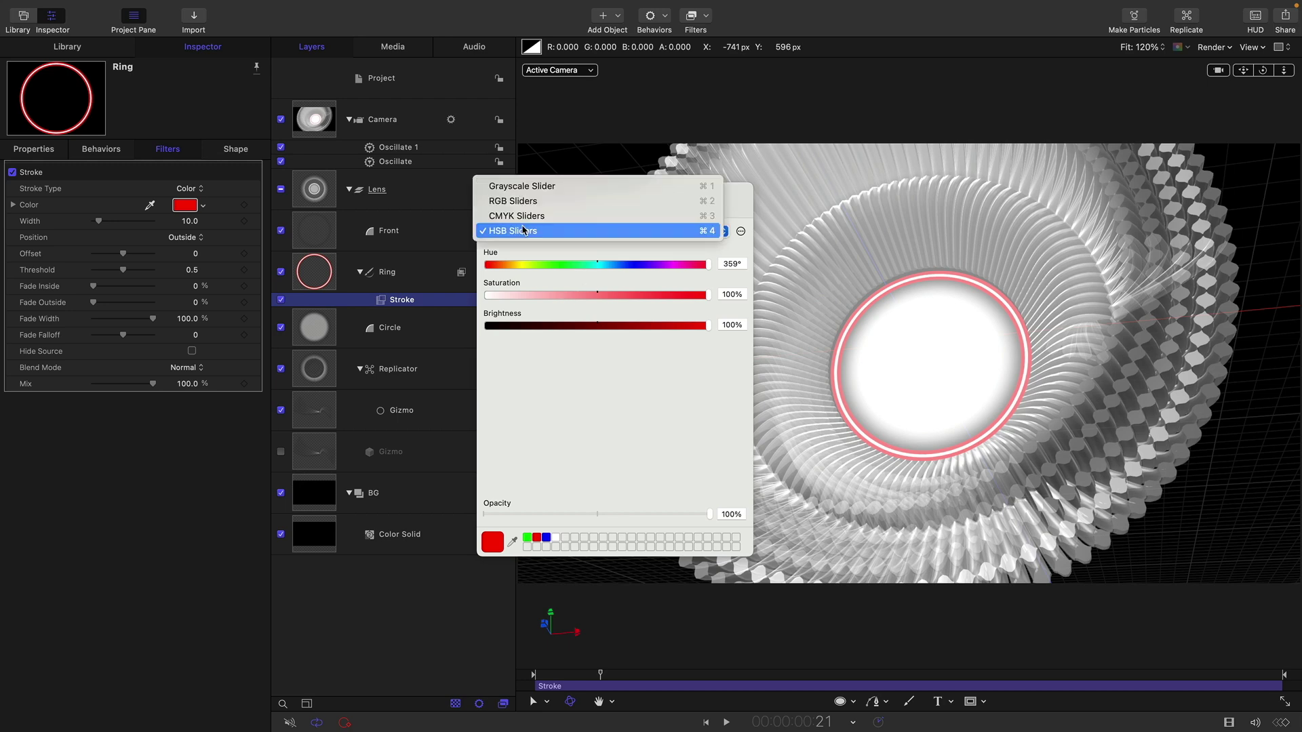
{"action": "left_click", "coordinate": [525, 181]}
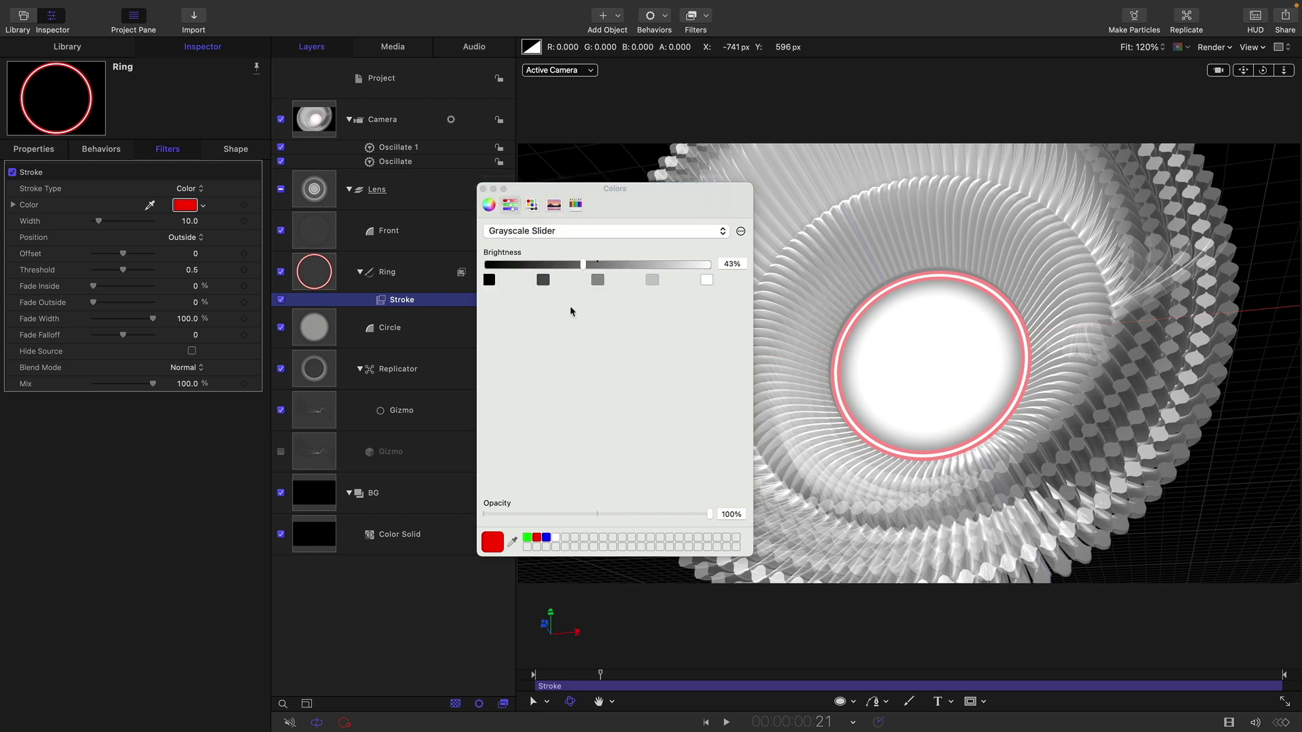
{"action": "left_click", "coordinate": [598, 280]}
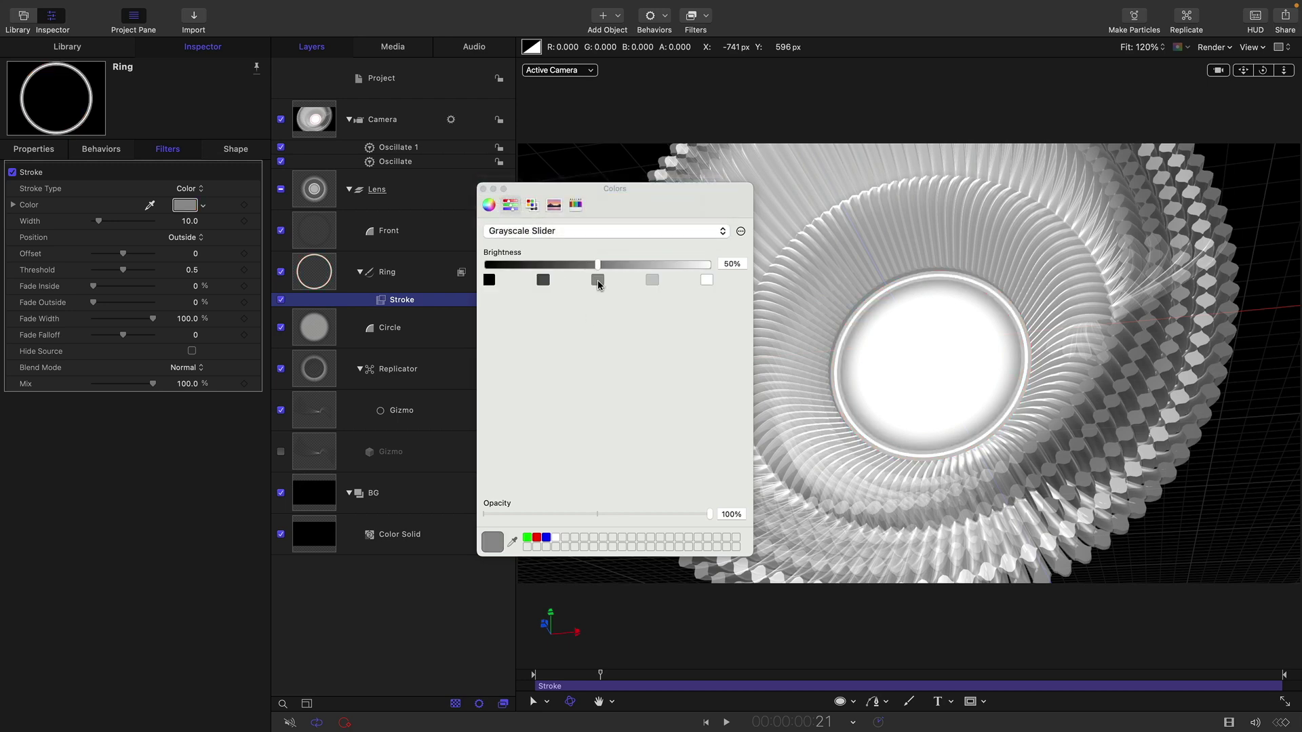
{"action": "left_click", "coordinate": [483, 188]}
Set stroke width 35, hide the source, and fade inside and outside by 40%.
{"action": "left_click", "coordinate": [191, 221]}
{"action": "type", "text": "35"}
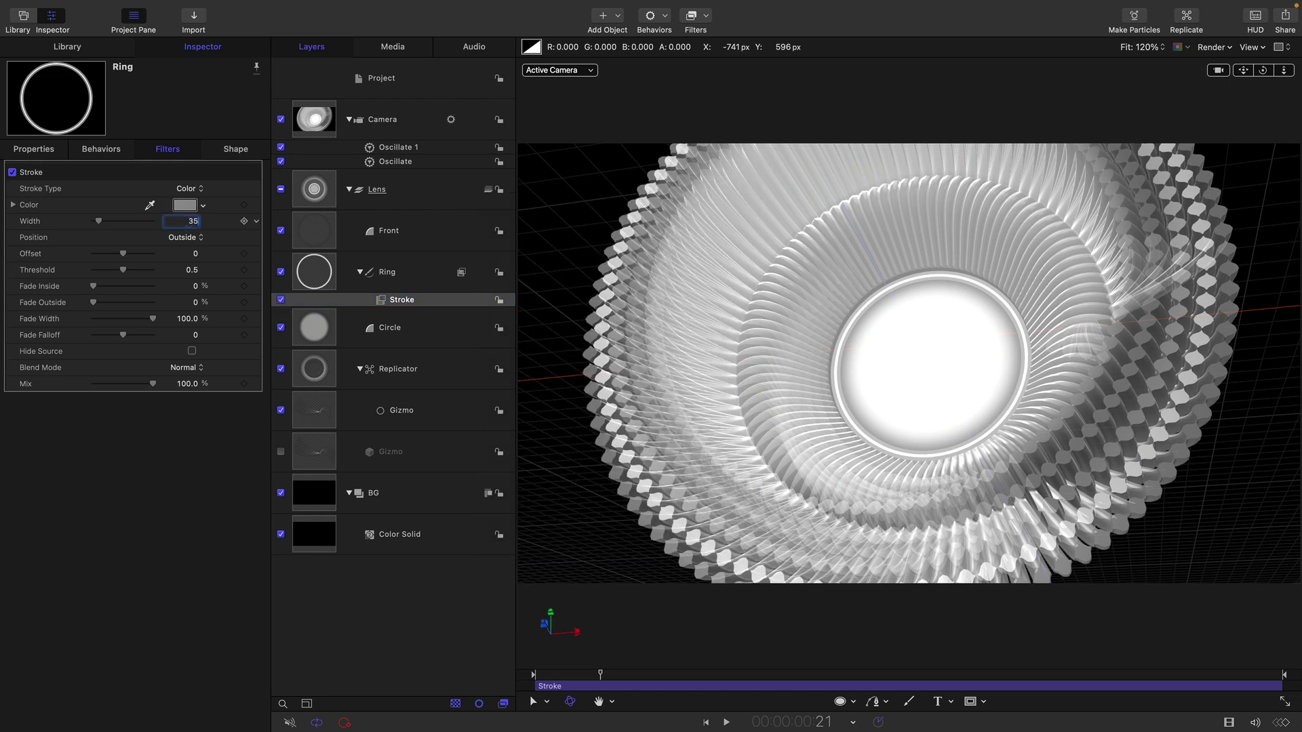
{"action": "key", "text": "Return"}
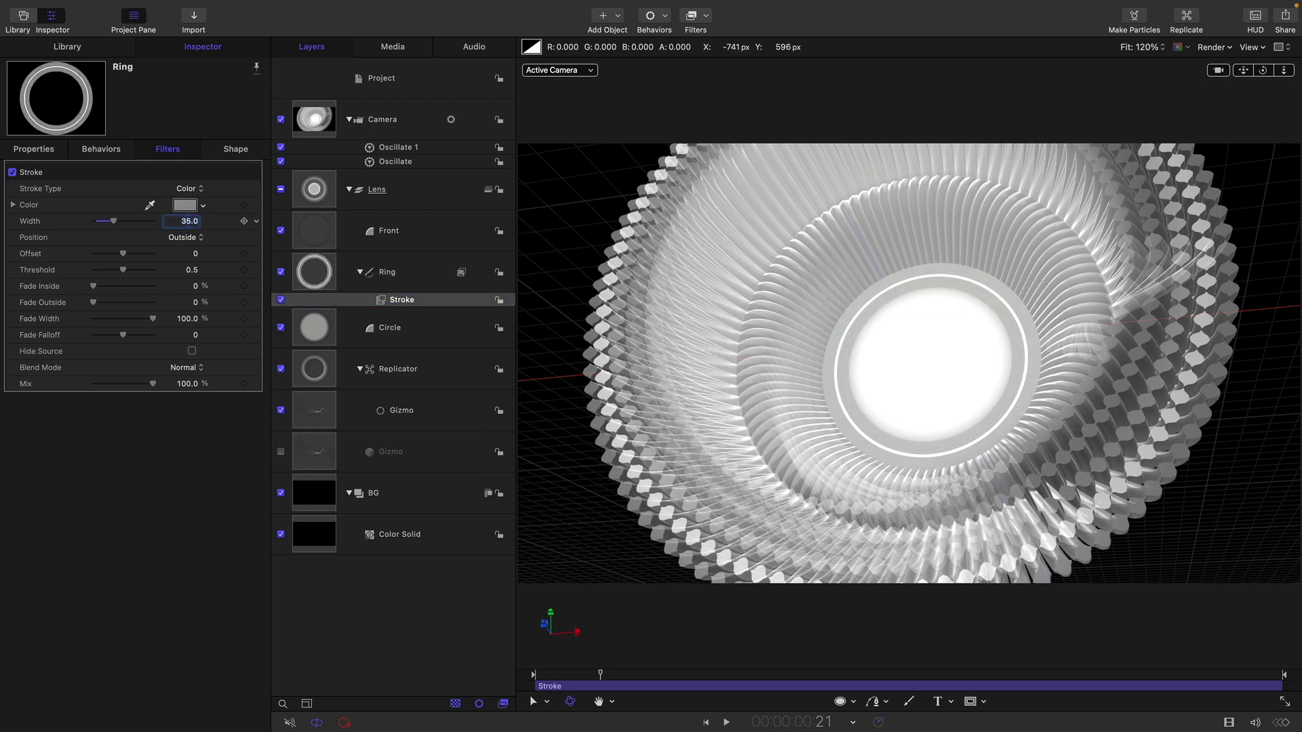
{"action": "left_click", "coordinate": [192, 352]}
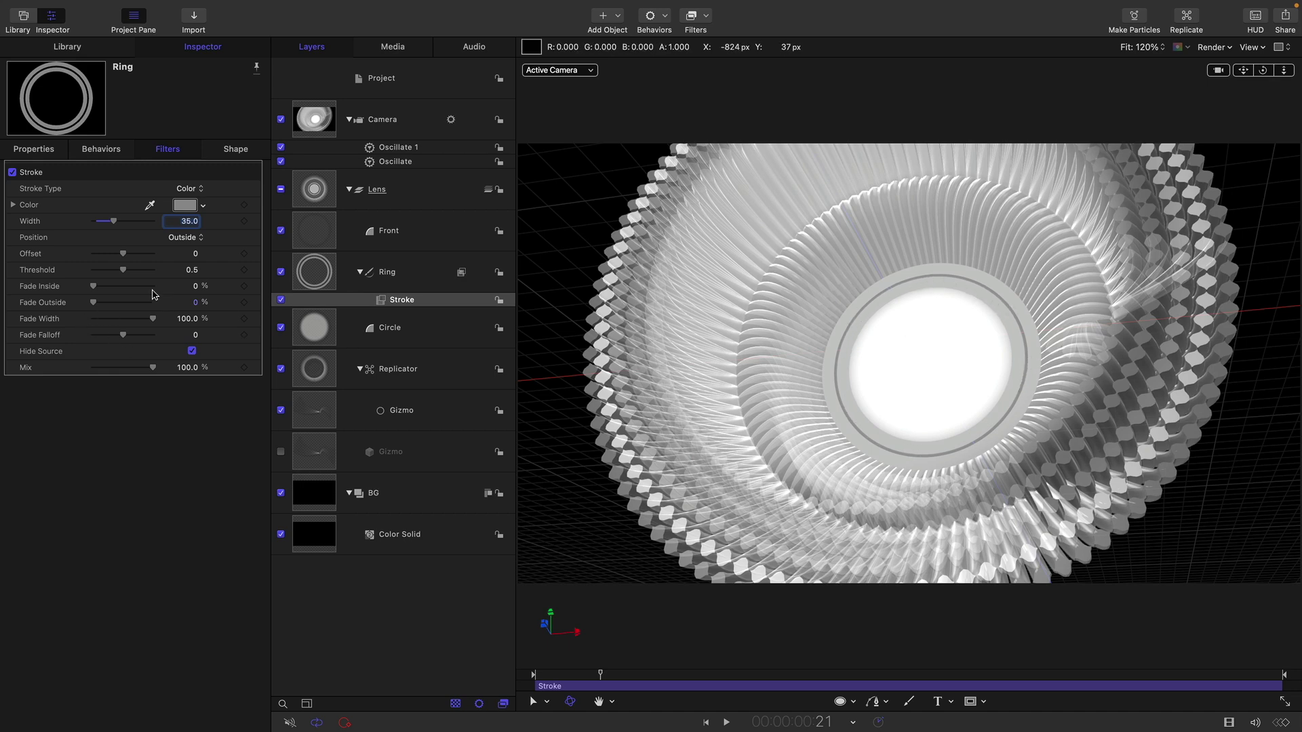
{"action": "left_click", "coordinate": [195, 286]}
{"action": "key", "text": "Tab"}
{"action": "type", "text": "4"}
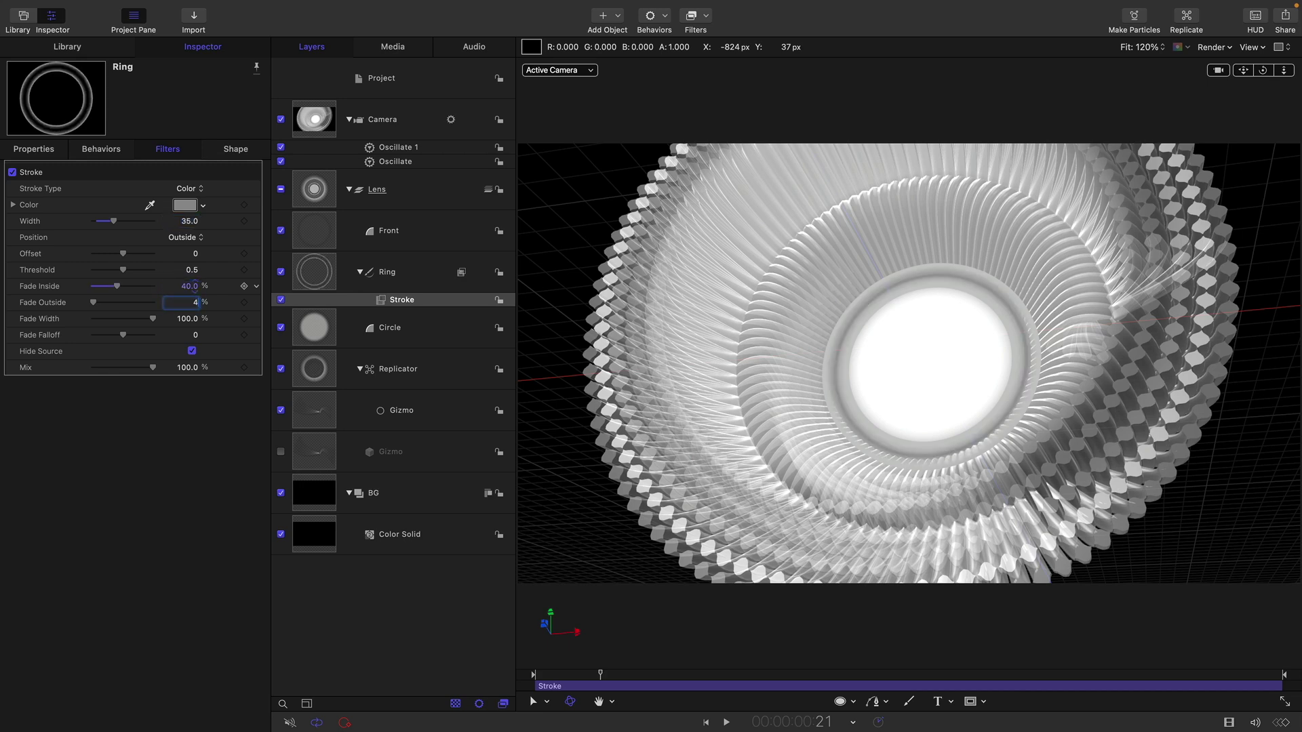
{"action": "key", "text": "Return"}
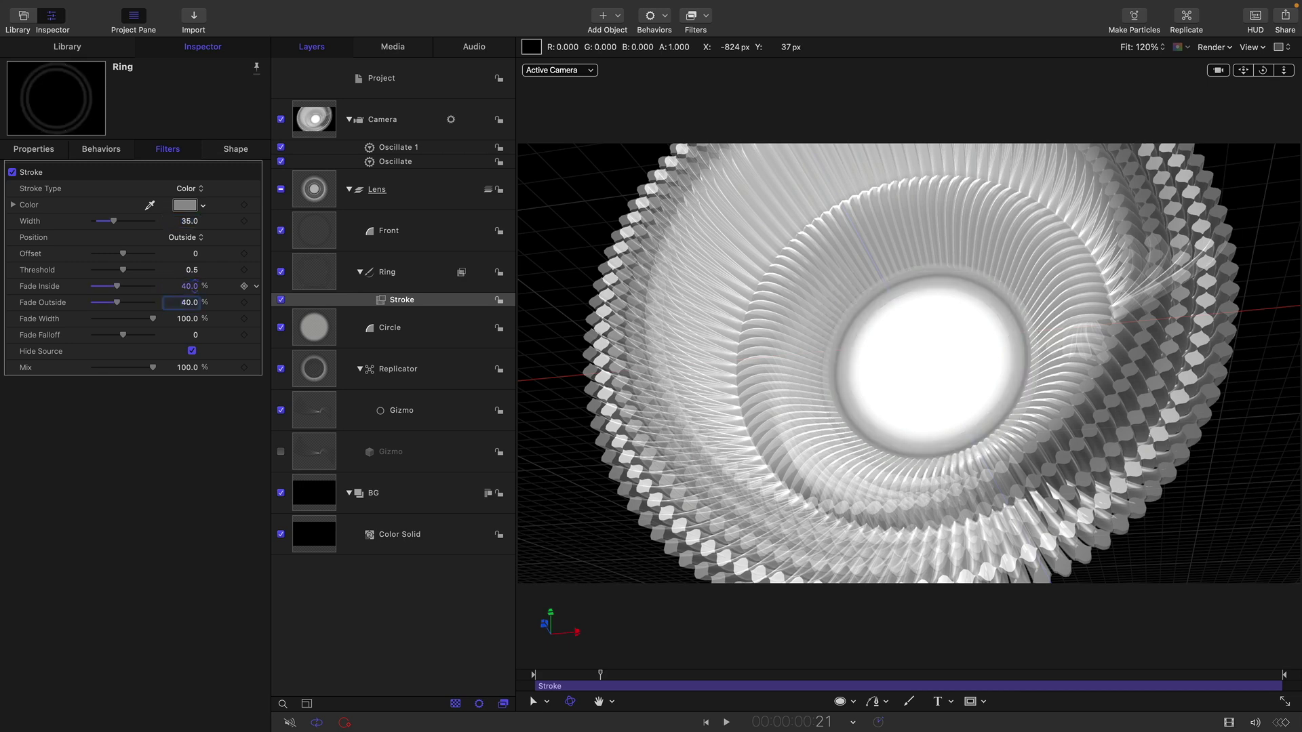
{"action": "left_click", "coordinate": [281, 273]}
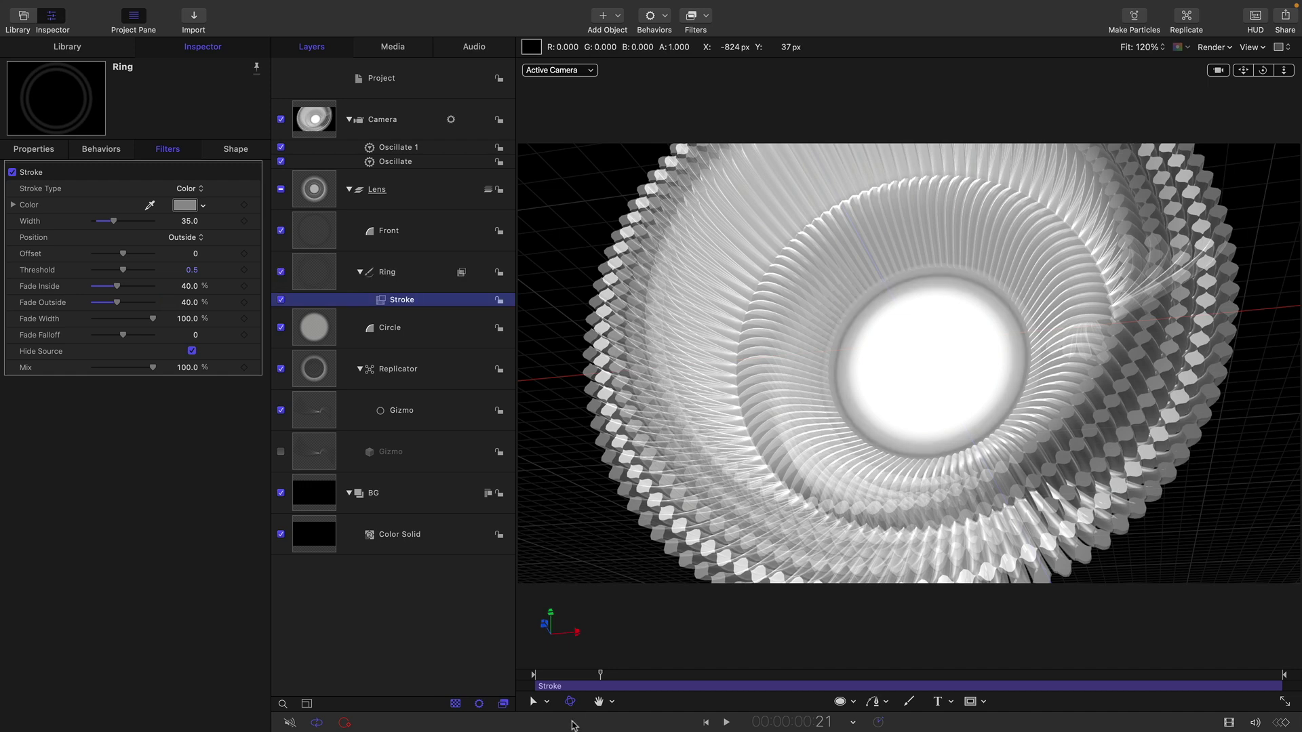
{"action": "left_click_drag", "start_coordinate": [600, 675], "coordinate": [343, 686]}
Add a Lens Flare generator to the BG group above the Color Solid.
{"action": "left_click", "coordinate": [314, 540]}
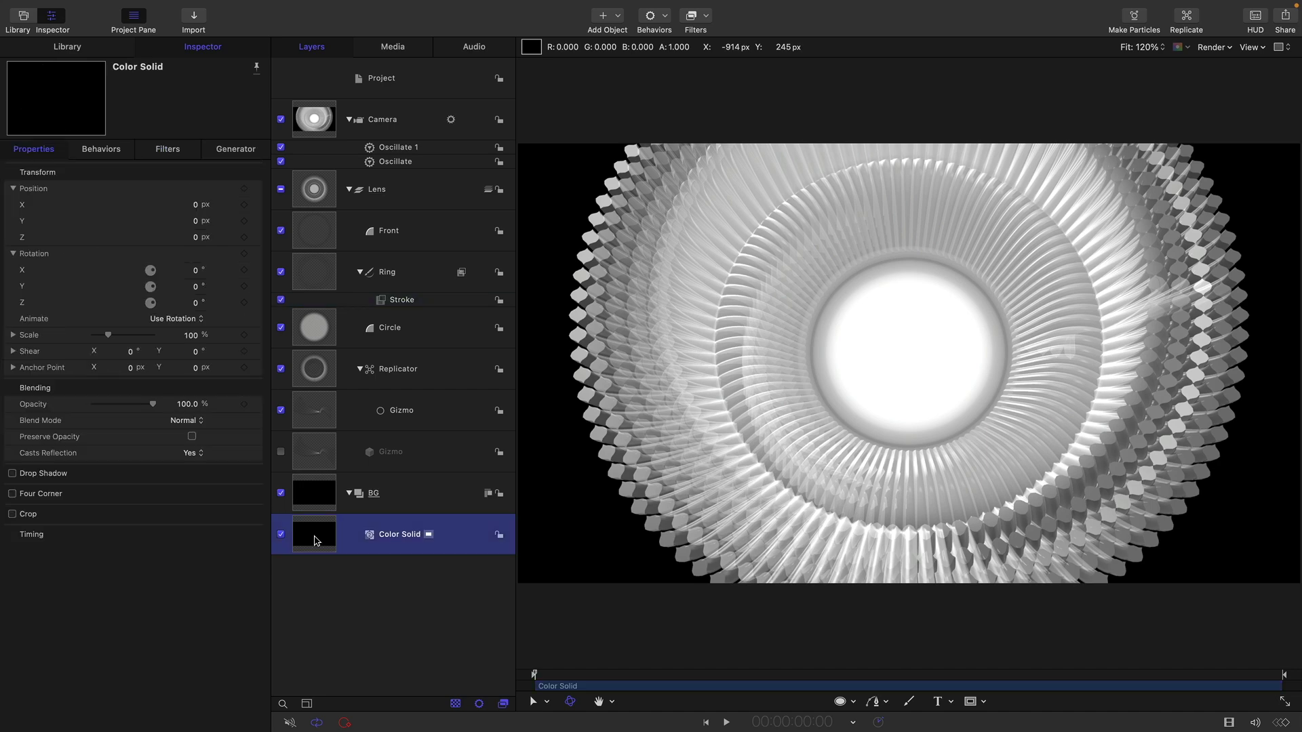
{"action": "left_click", "coordinate": [619, 18]}
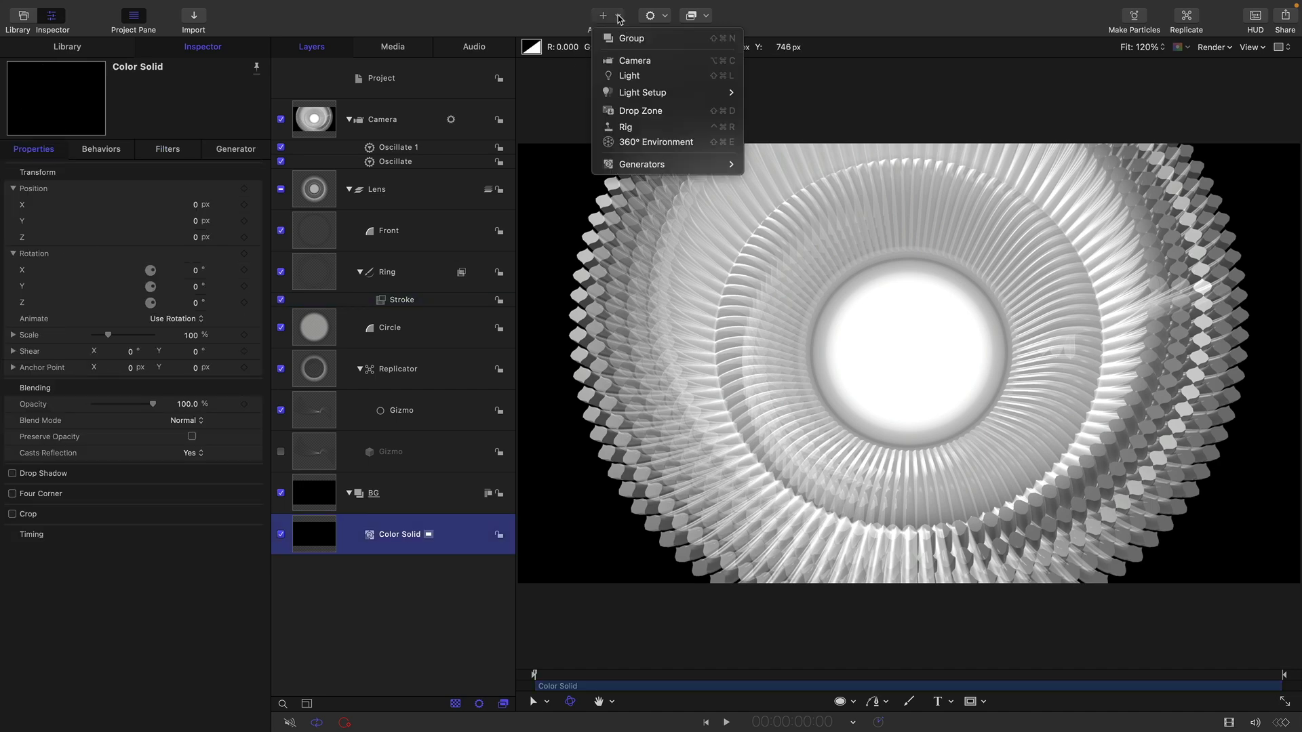
{"action": "mouse_move", "coordinate": [653, 169]}
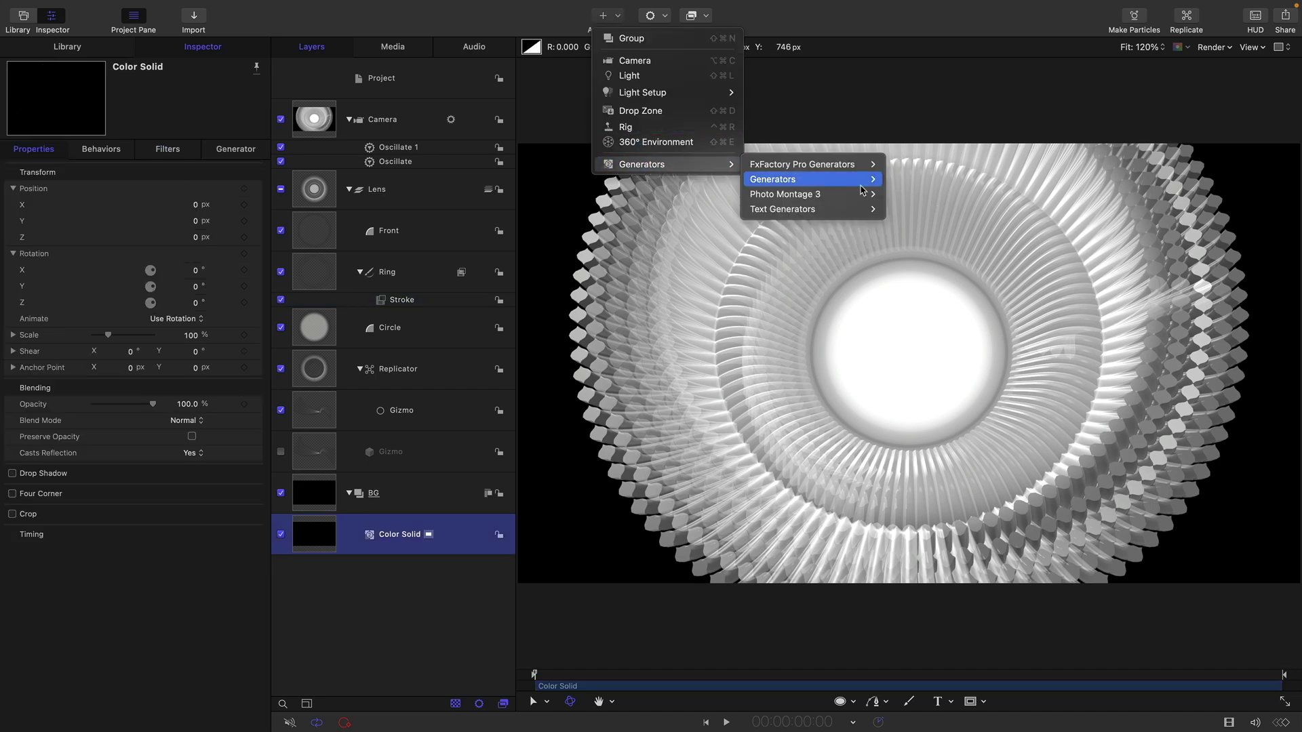
{"action": "mouse_move", "coordinate": [777, 179]}
{"action": "left_click", "coordinate": [912, 329]}
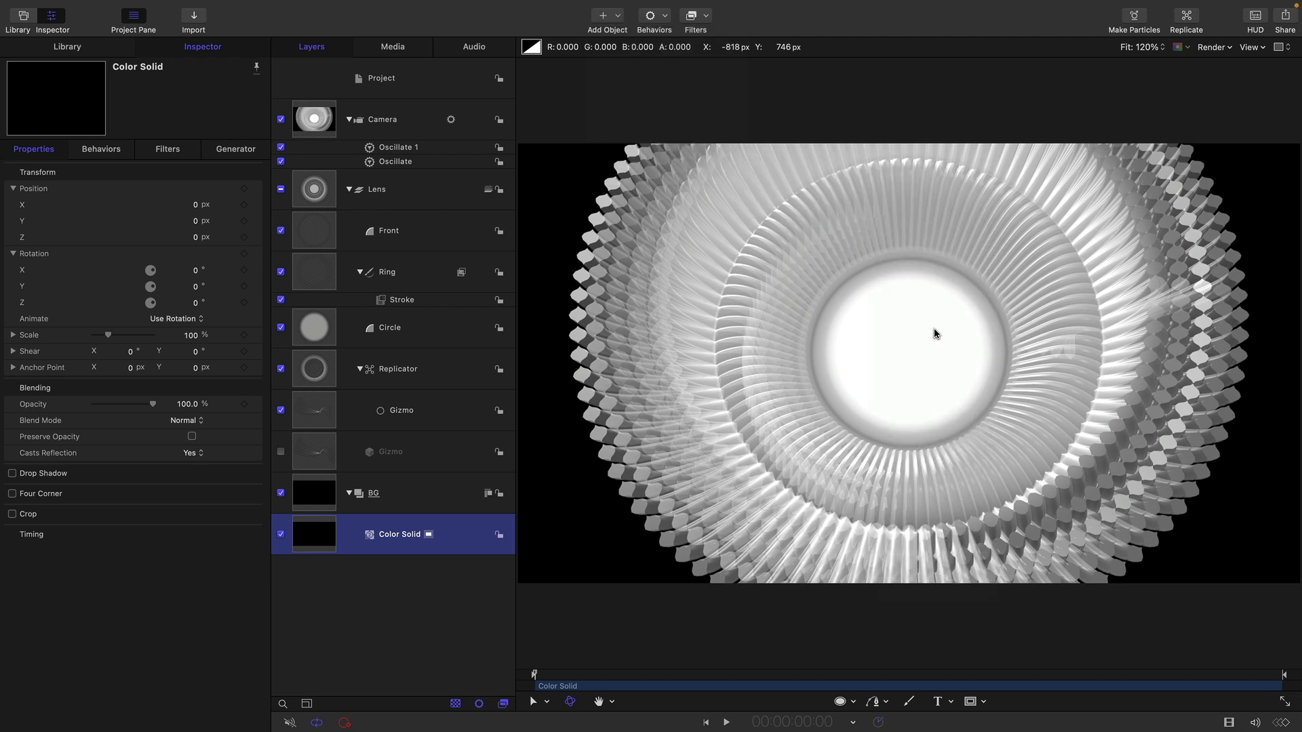
Set the flare to Size 1000, Intensity 4, Streak Intensity 0.51 and Streak Count 73.
{"action": "left_click", "coordinate": [187, 254]}
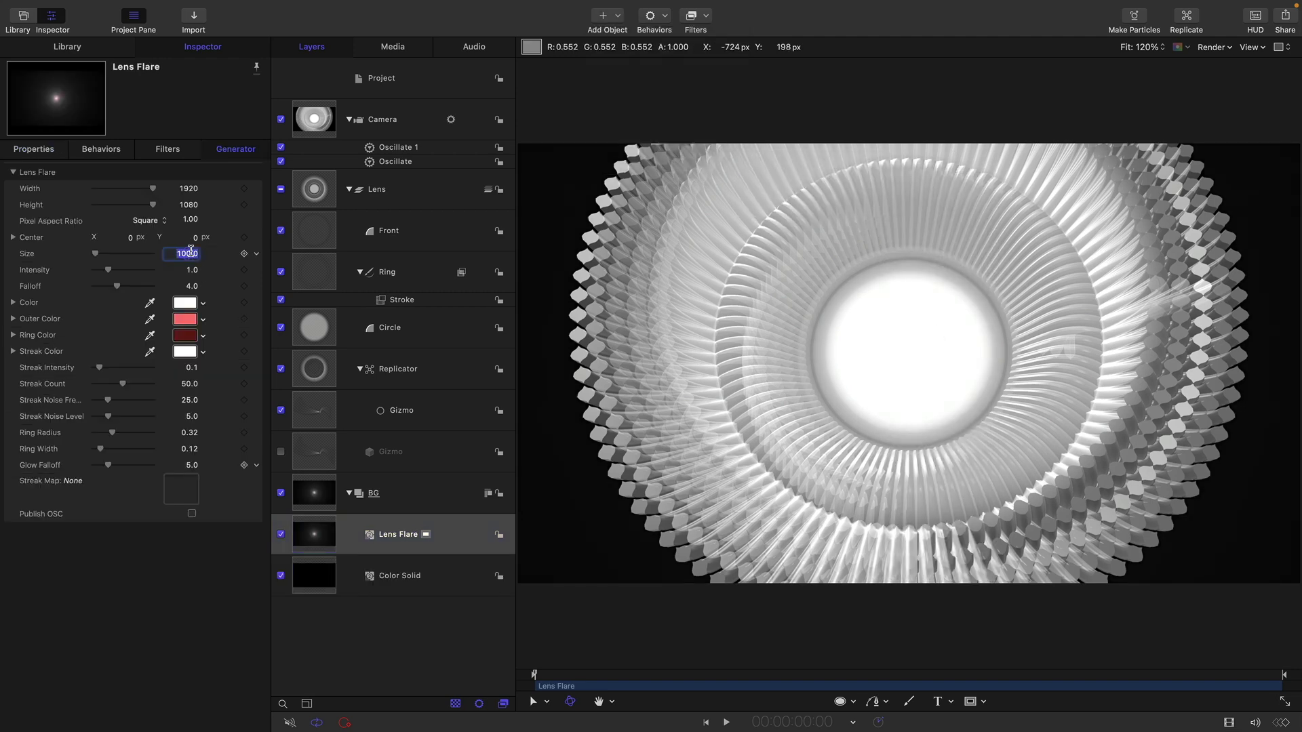
{"action": "type", "text": "1000"}
{"action": "key", "text": "Tab"}
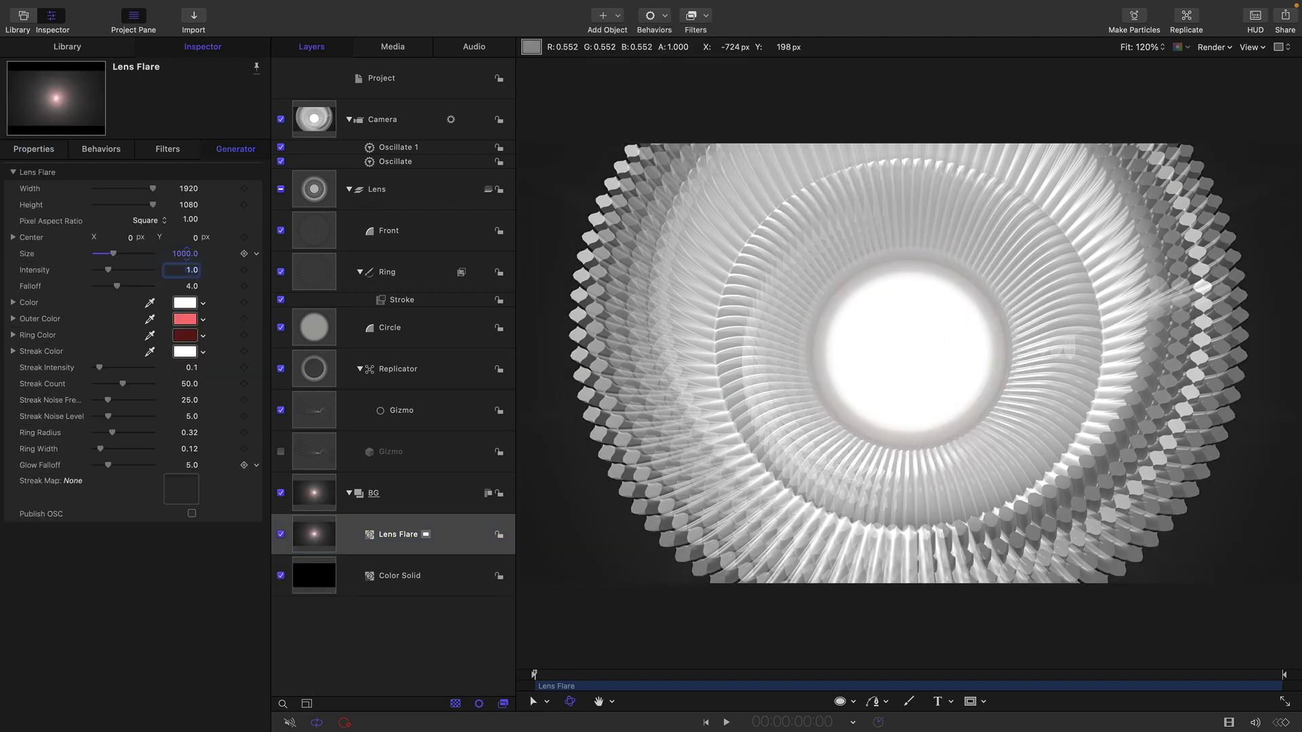
{"action": "type", "text": "4"}
{"action": "key", "text": "Return"}
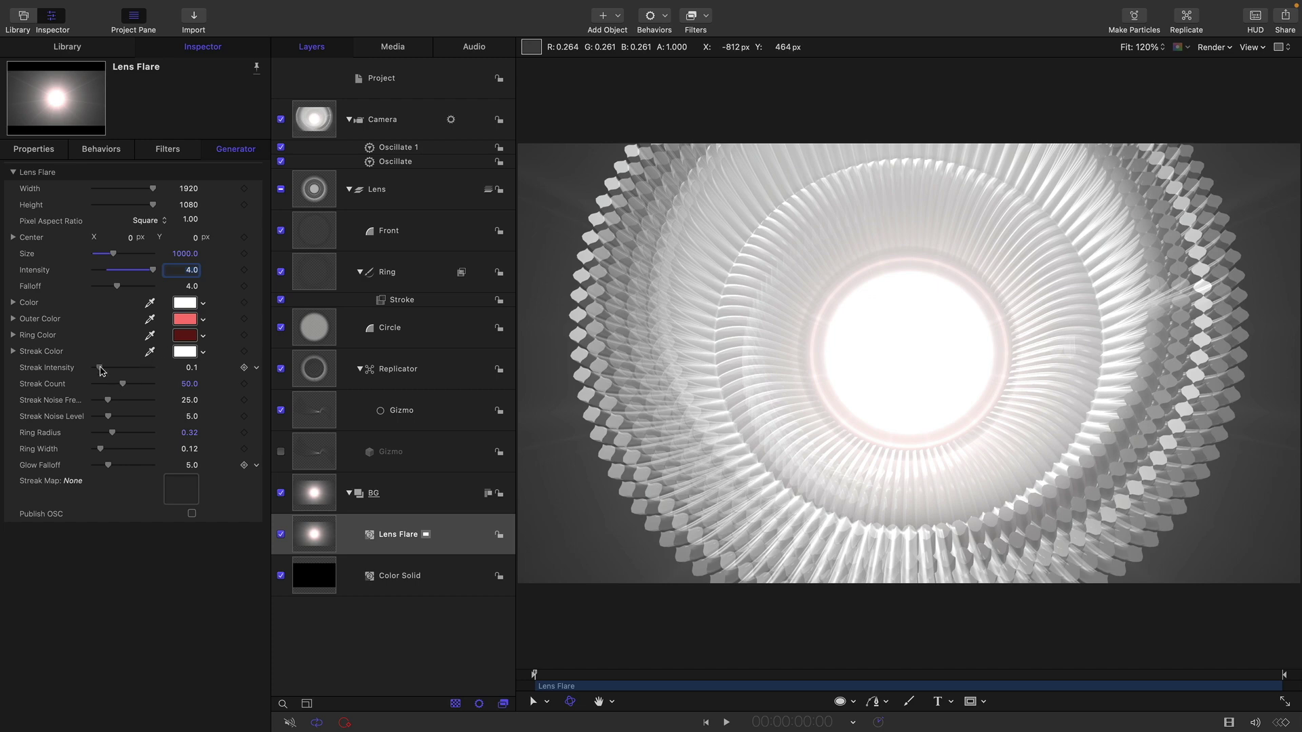
{"action": "left_click_drag", "start_coordinate": [99, 368], "coordinate": [126, 373]}
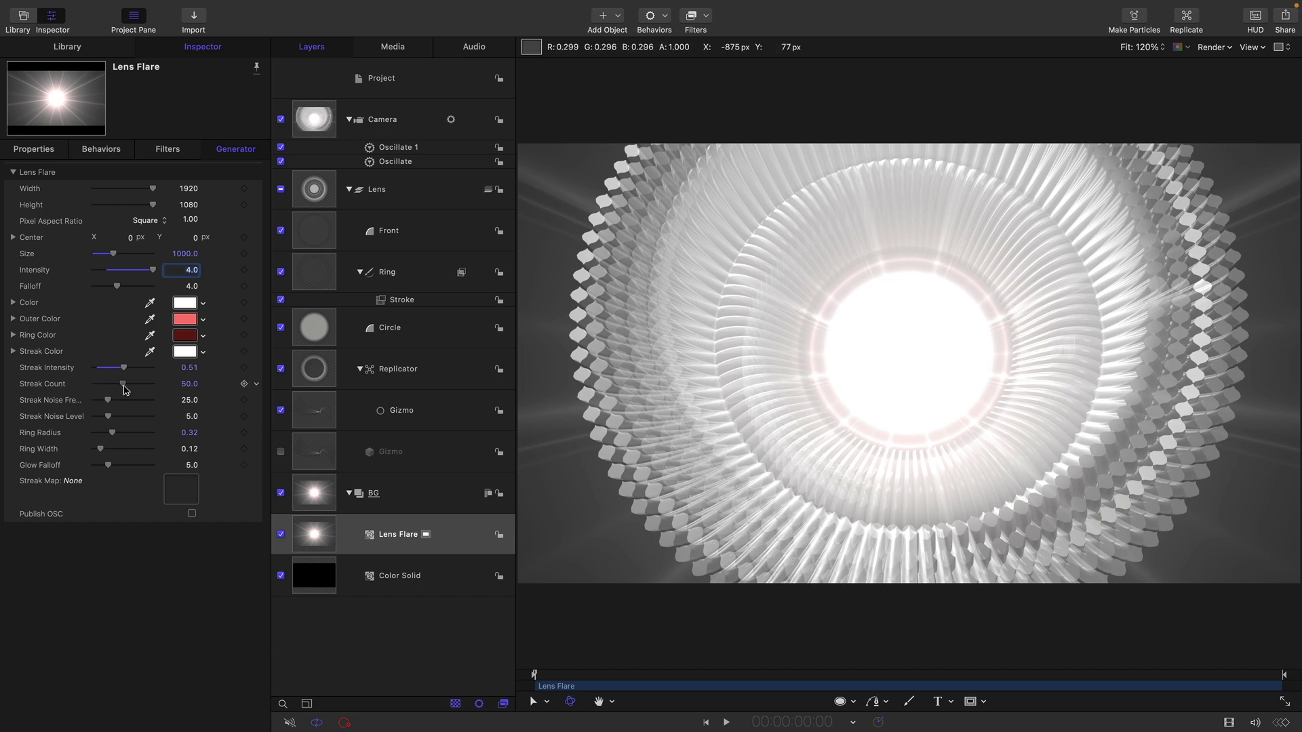
{"action": "left_click_drag", "start_coordinate": [125, 390], "coordinate": [138, 388]}
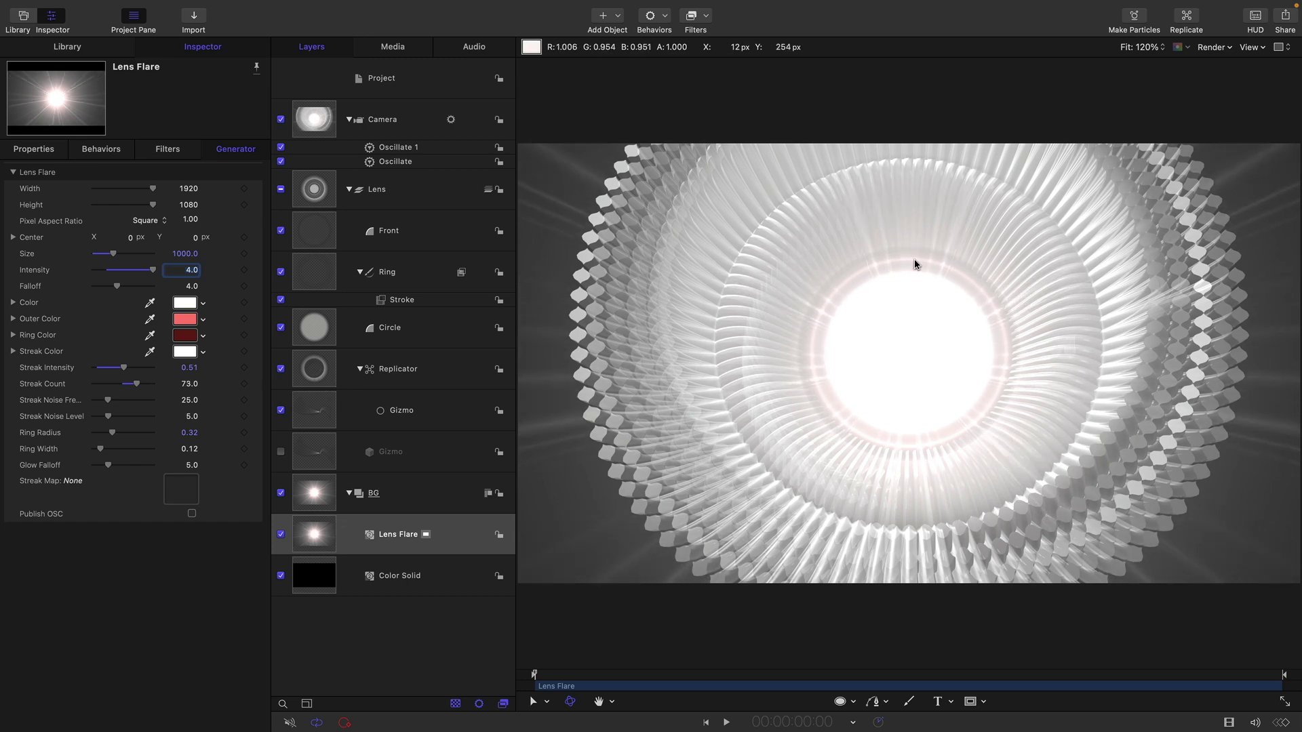
Draw an inverted Circle Mask on the Lens Flare and reset it to the centre.
{"action": "left_click", "coordinate": [983, 702]}
{"action": "left_click", "coordinate": [1019, 628]}
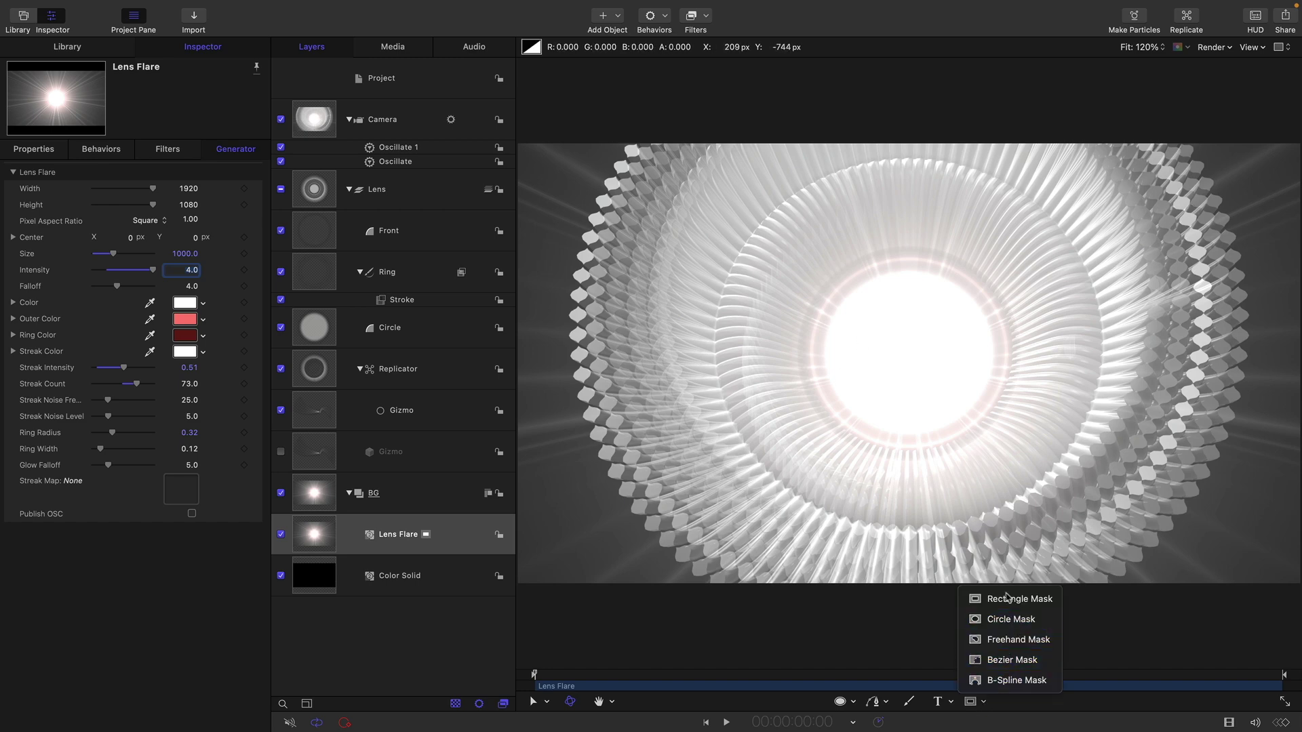
{"action": "left_click_drag", "start_coordinate": [906, 342], "coordinate": [1011, 477]}
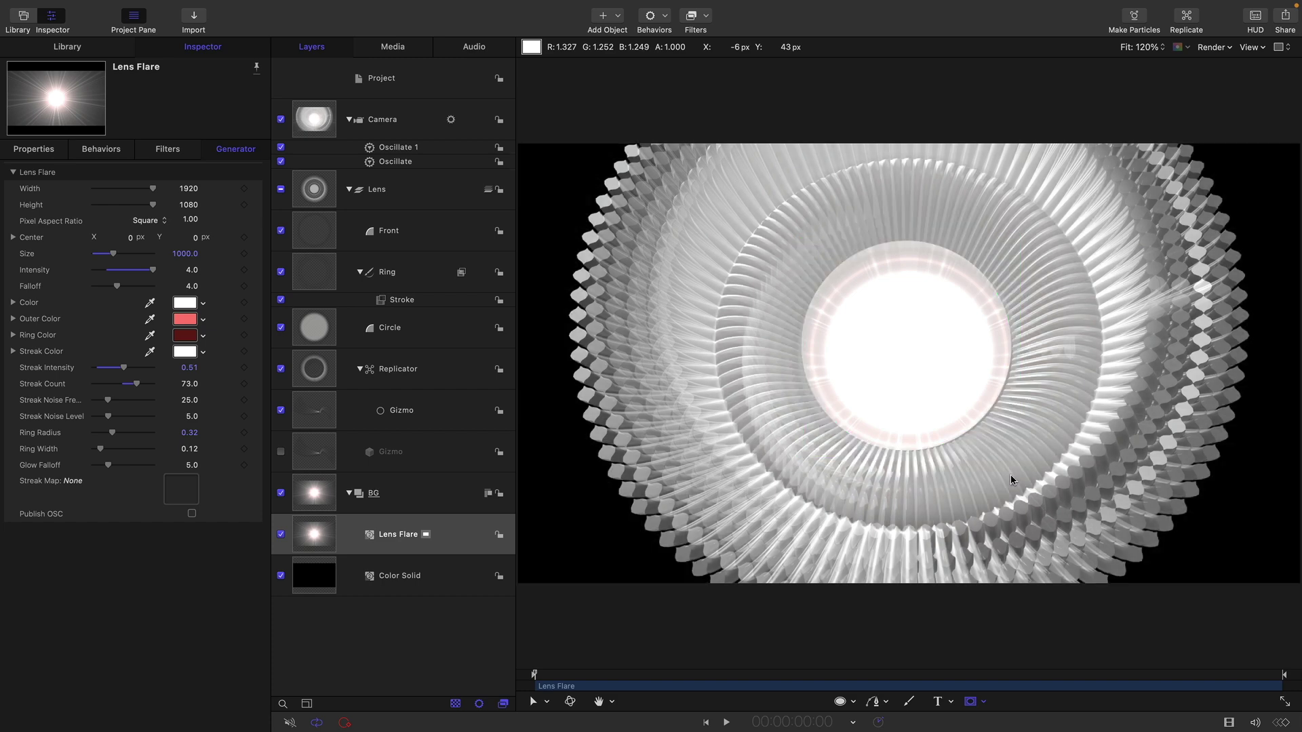
{"action": "left_click", "coordinate": [192, 237]}
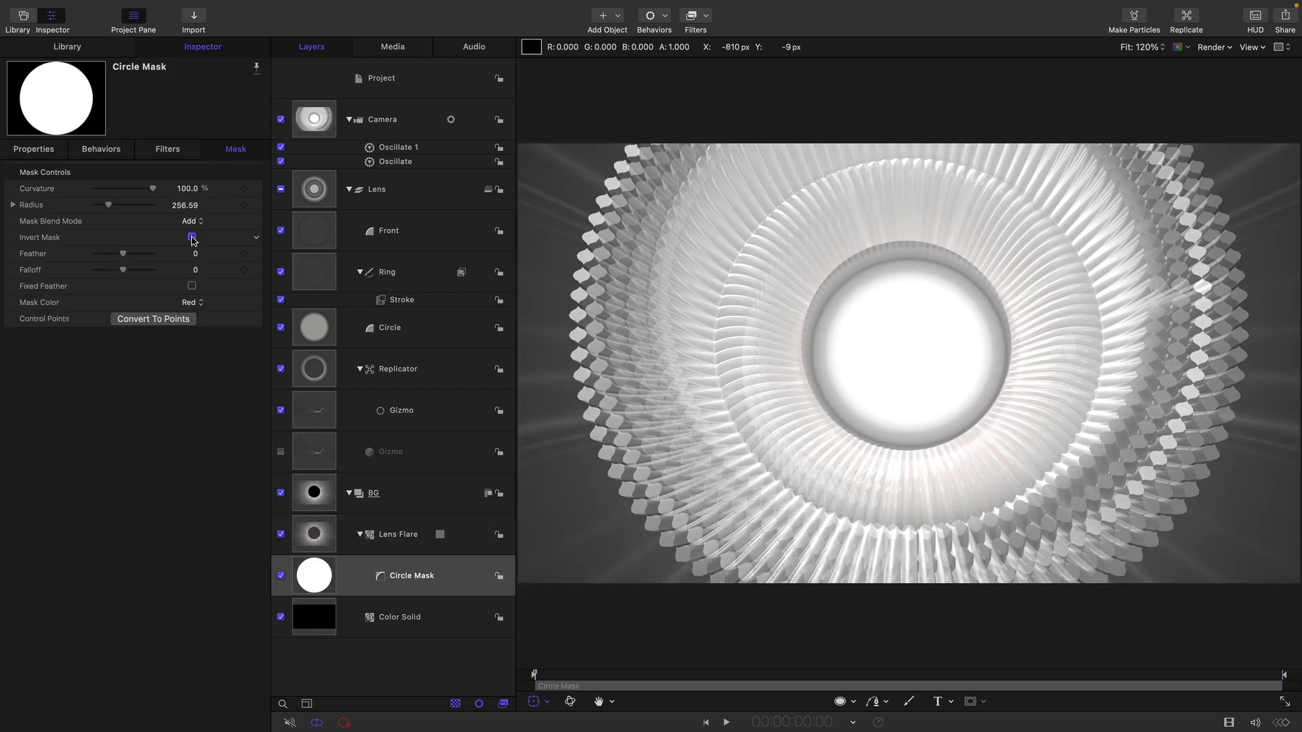
{"action": "left_click", "coordinate": [53, 152]}
{"action": "right_click", "coordinate": [154, 172]}
{"action": "left_click", "coordinate": [190, 177]}
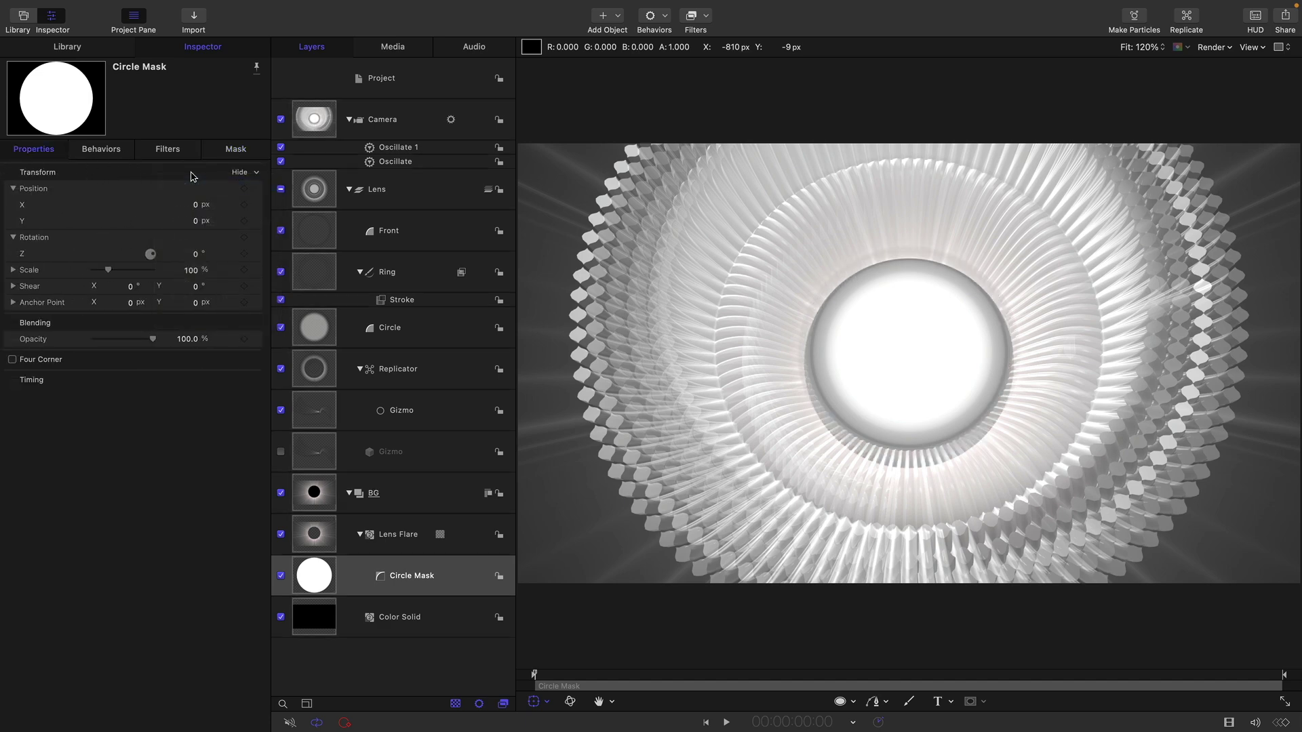
Feather the mask to 126, lower its opacity to 81.34%, and preview playback.
{"action": "left_click", "coordinate": [244, 150]}
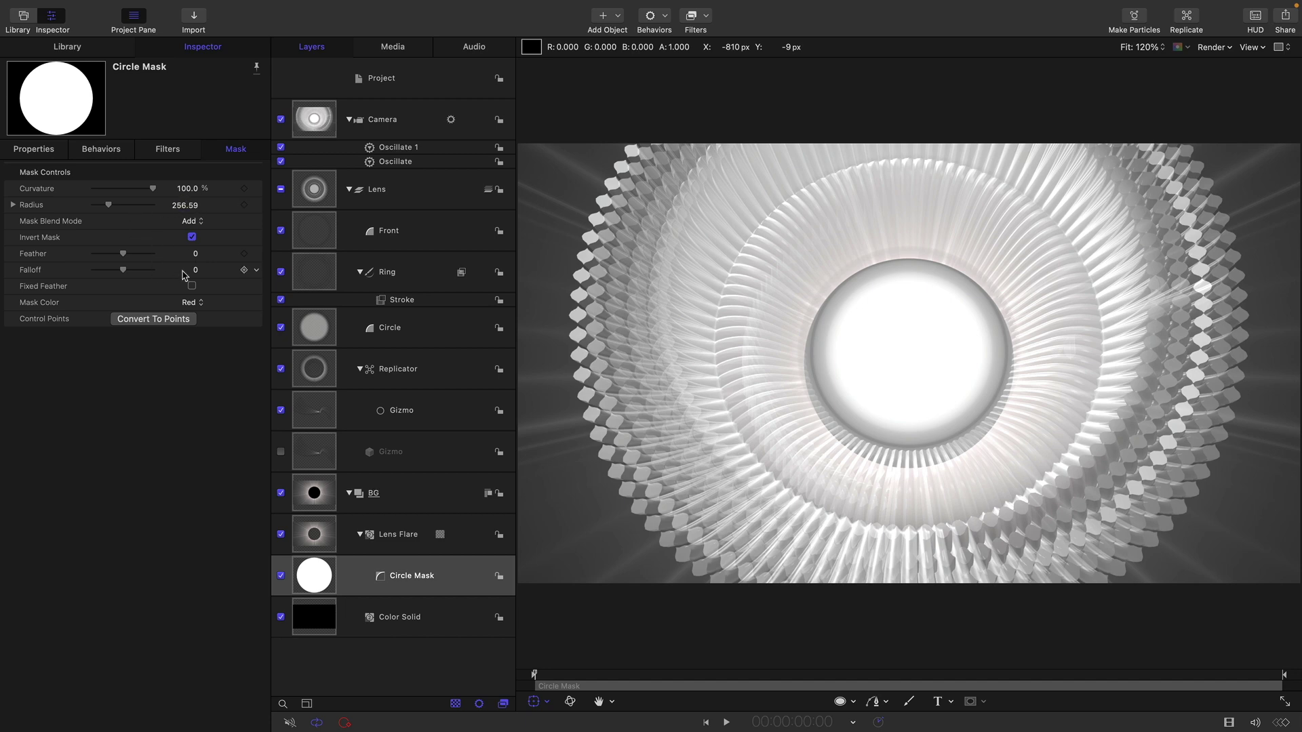
{"action": "left_click_drag", "start_coordinate": [196, 256], "coordinate": [248, 256]}
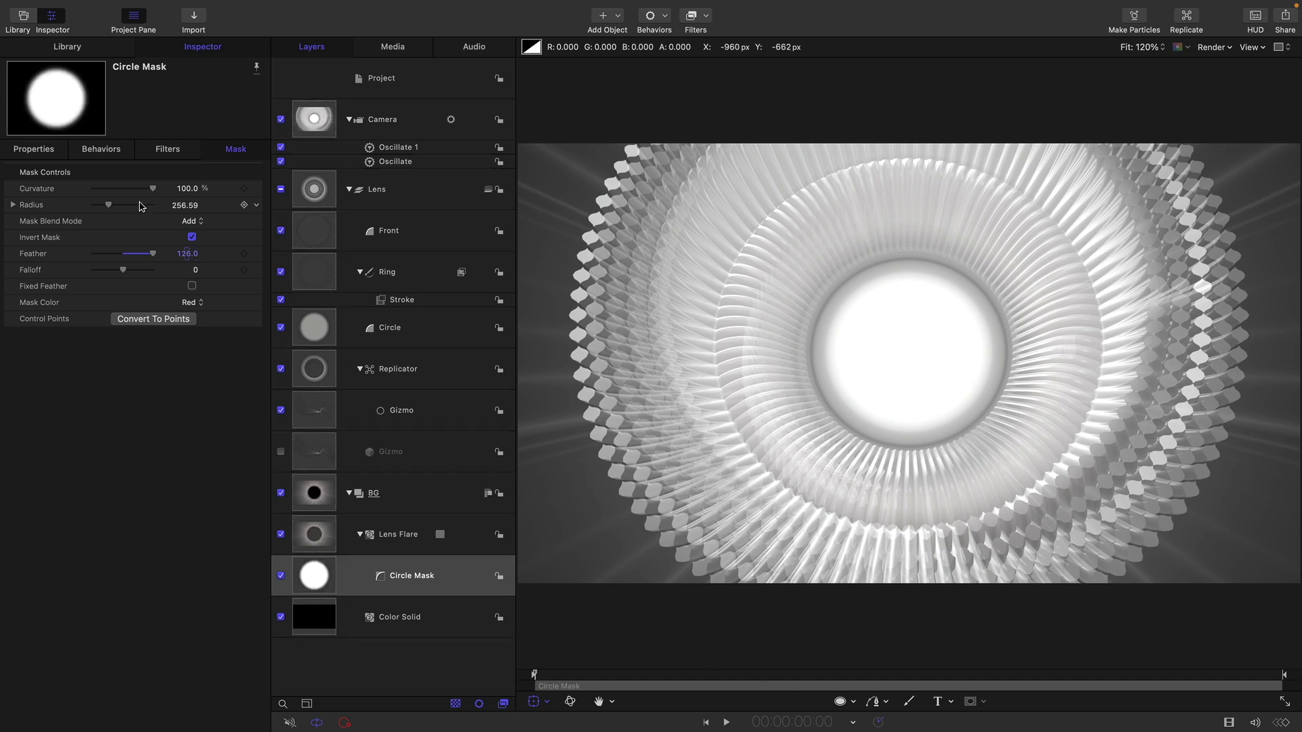
{"action": "left_click", "coordinate": [34, 149]}
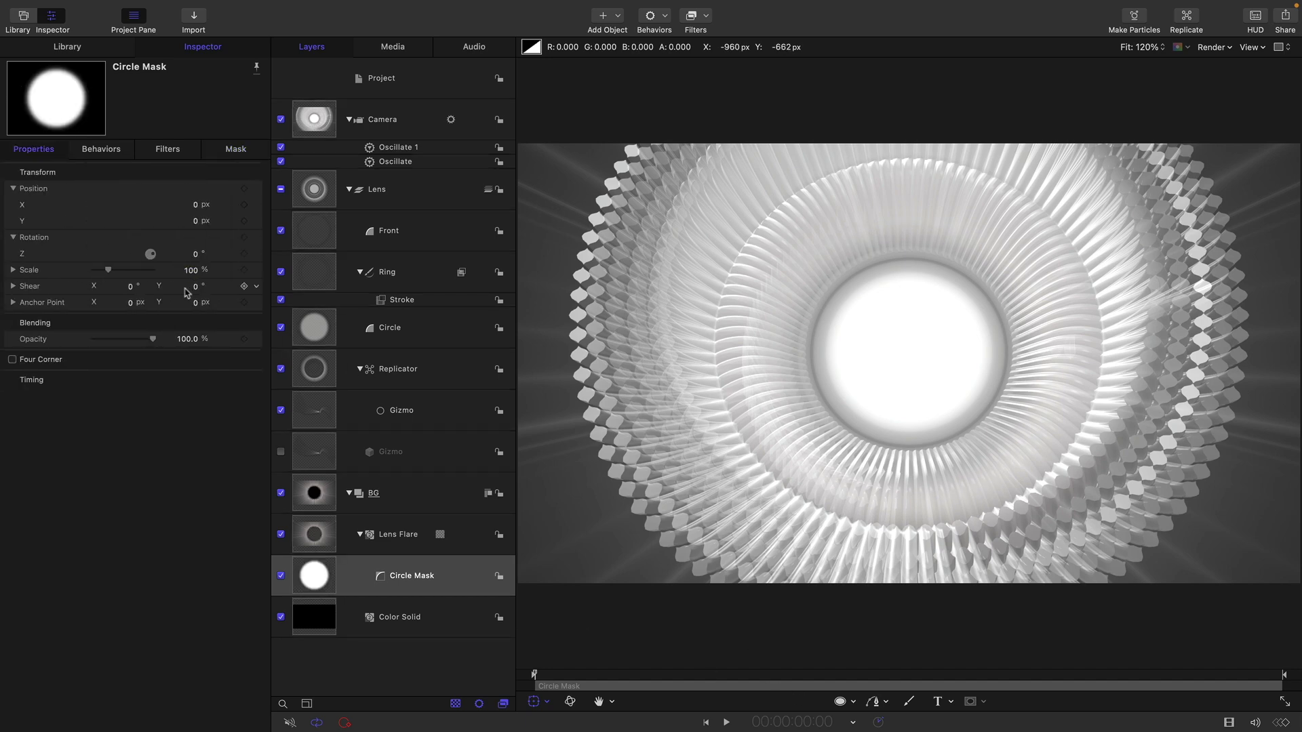
{"action": "left_click_drag", "start_coordinate": [154, 341], "coordinate": [147, 341]}
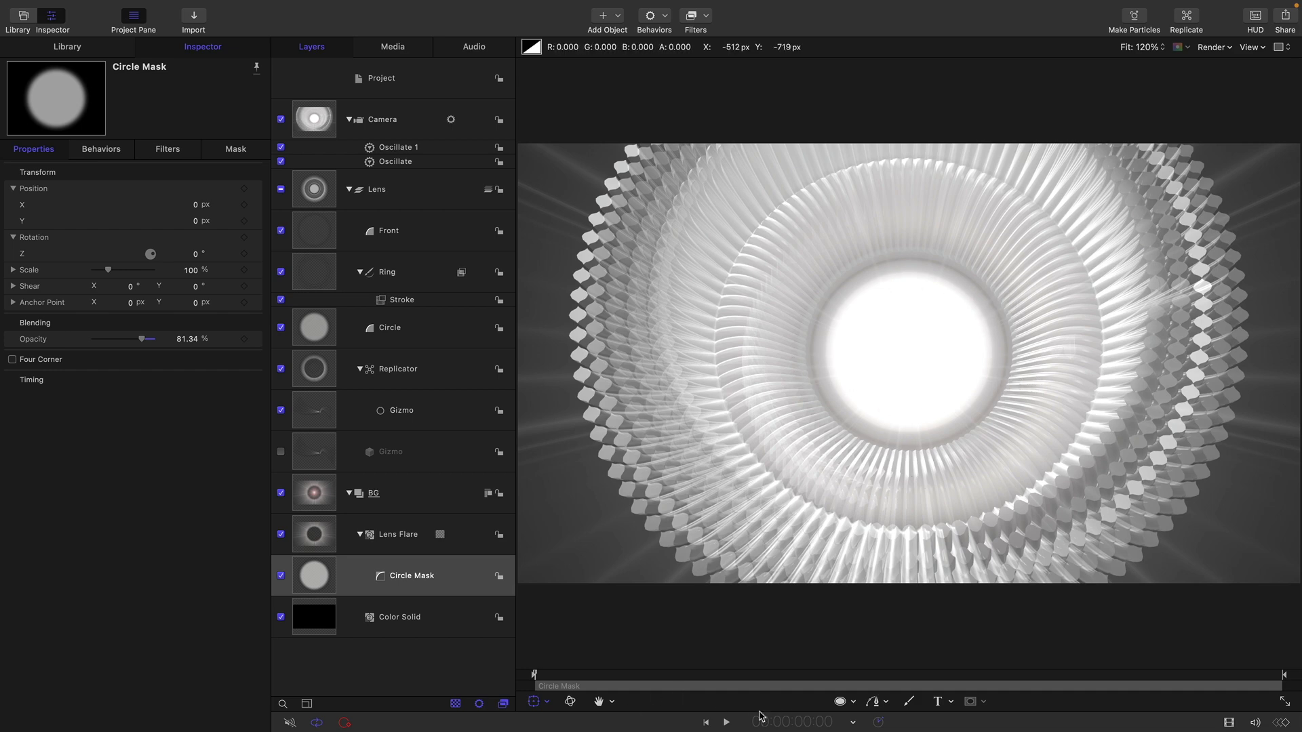
{"action": "left_click", "coordinate": [725, 723]}
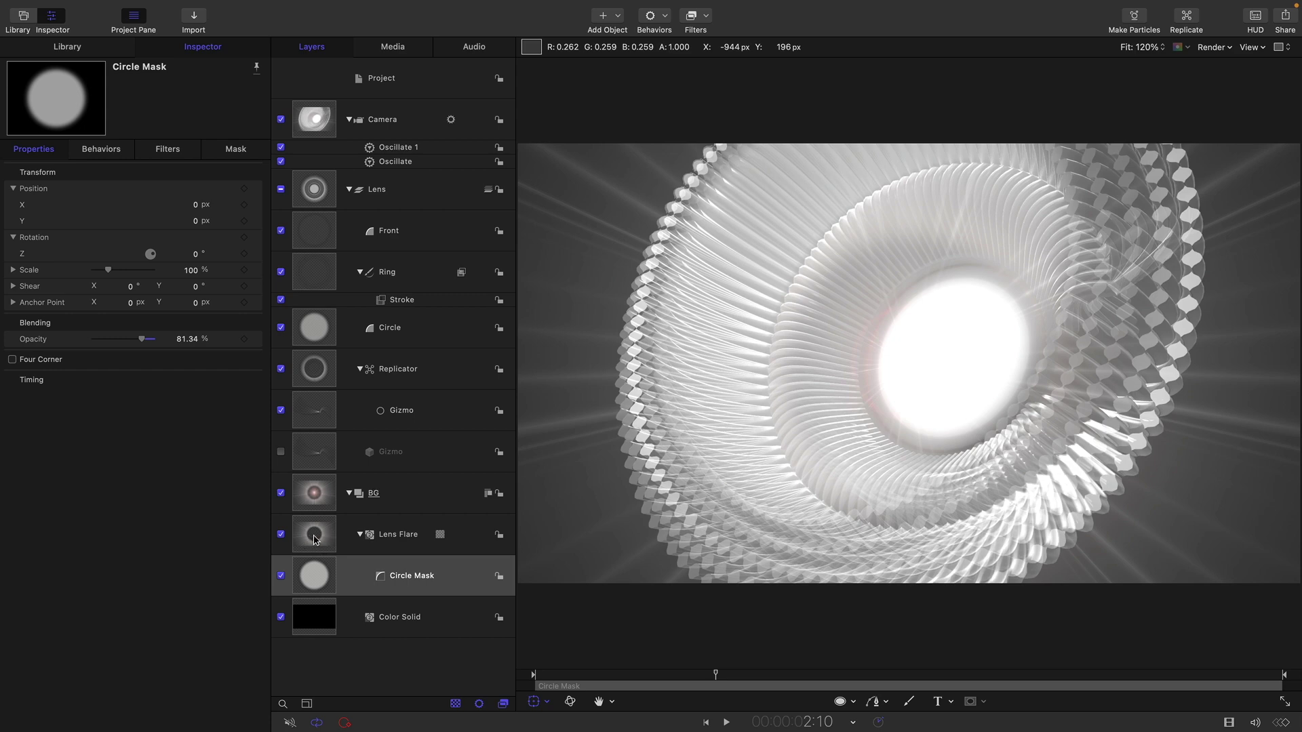
Move the Lens Flare into its own group and resize it to 5000 × 5000.
{"action": "left_click_drag", "start_coordinate": [314, 539], "coordinate": [319, 468]}
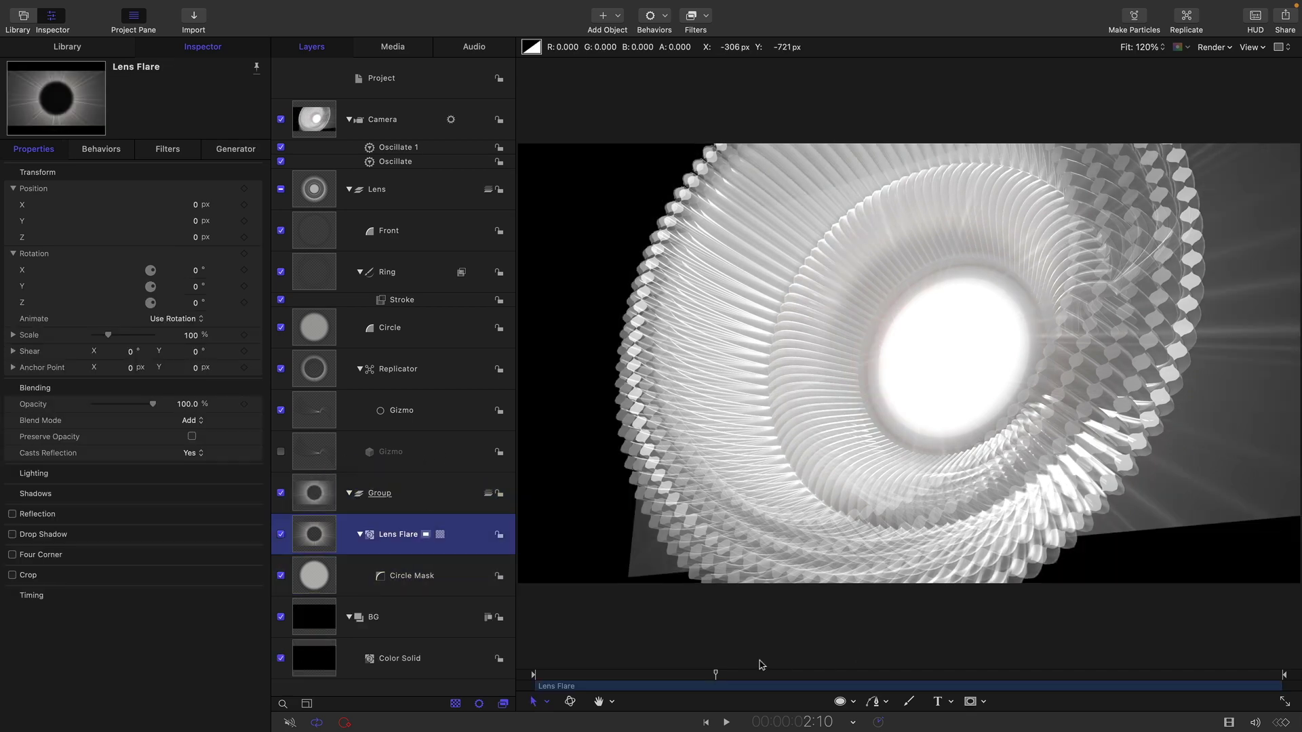
{"action": "left_click_drag", "start_coordinate": [715, 674], "coordinate": [550, 675]}
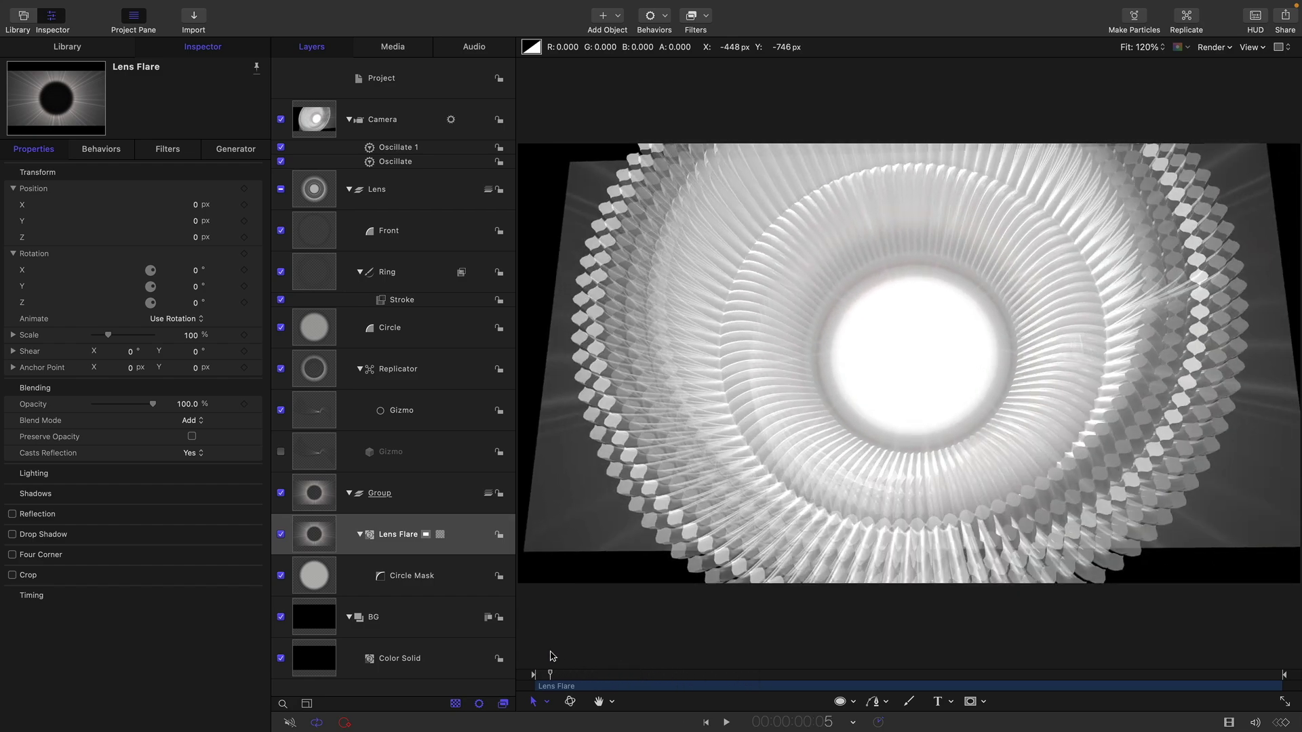
{"action": "left_click", "coordinate": [245, 150]}
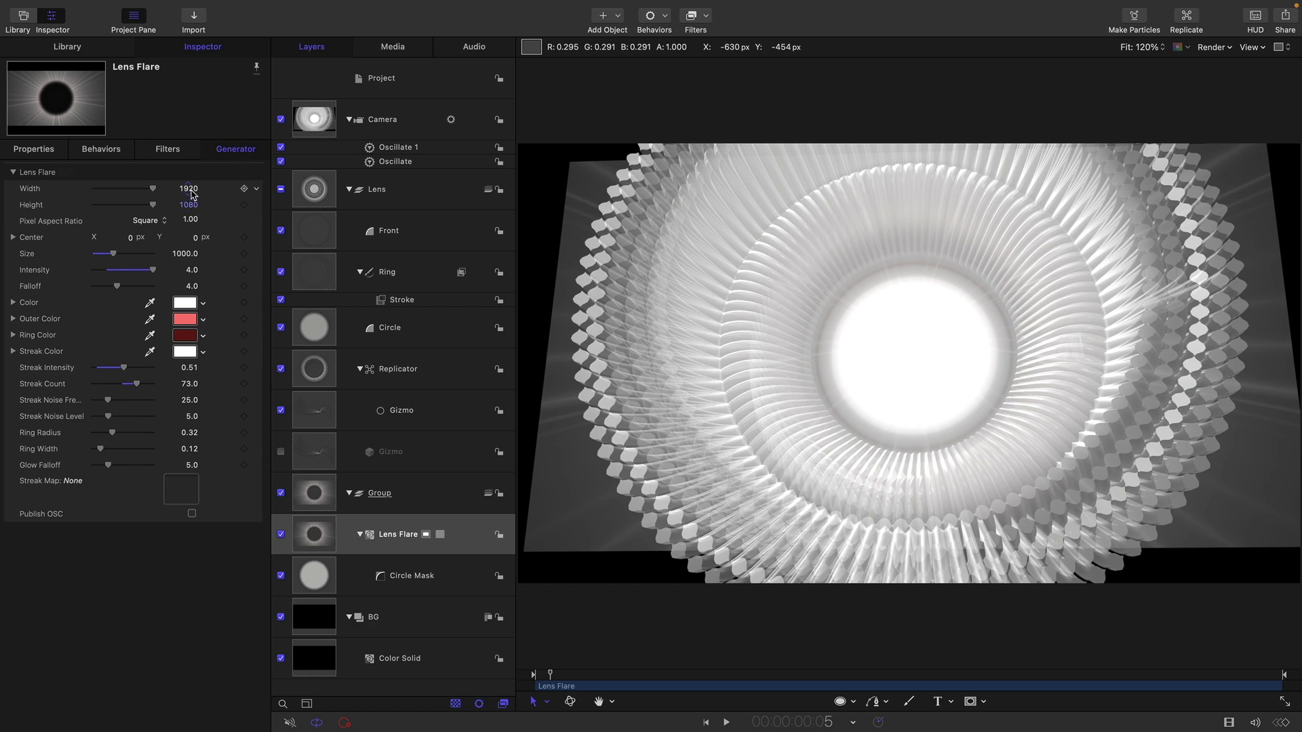
{"action": "left_click", "coordinate": [190, 191]}
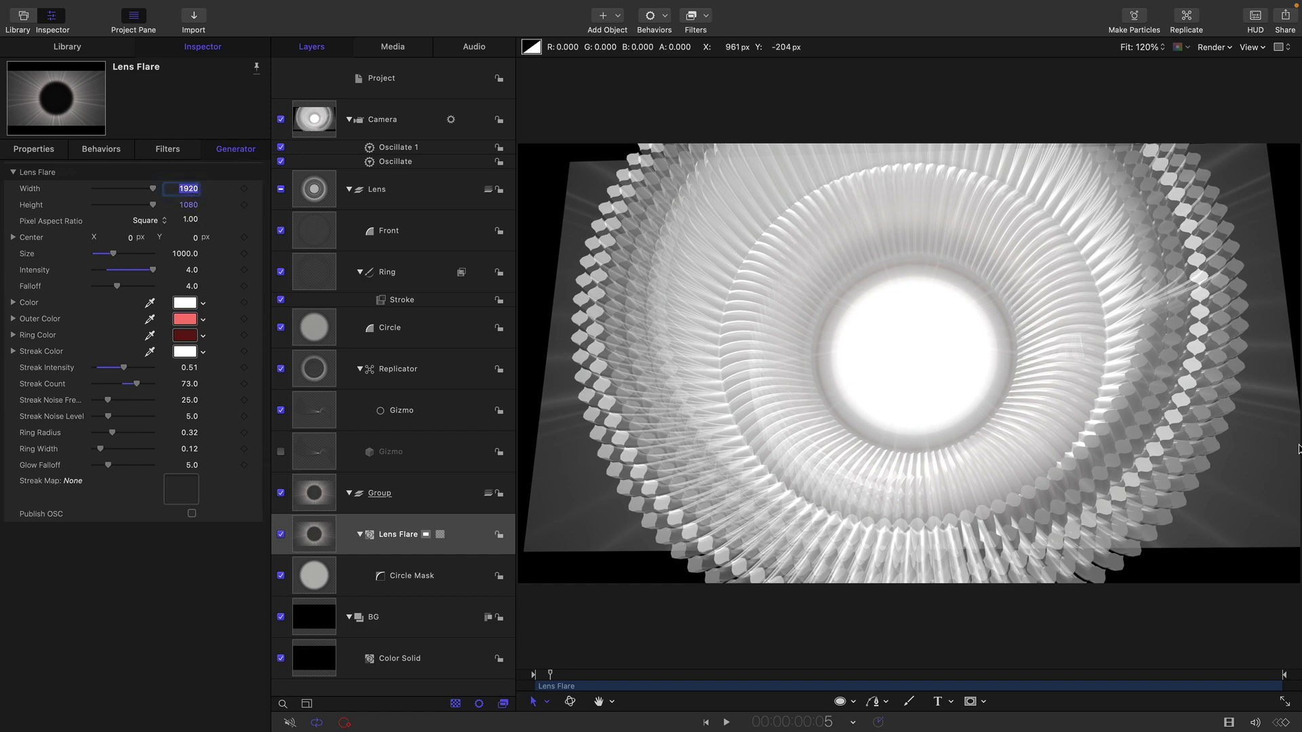
{"action": "type", "text": "50"}
{"action": "key", "text": "Tab"}
{"action": "type", "text": "500"}
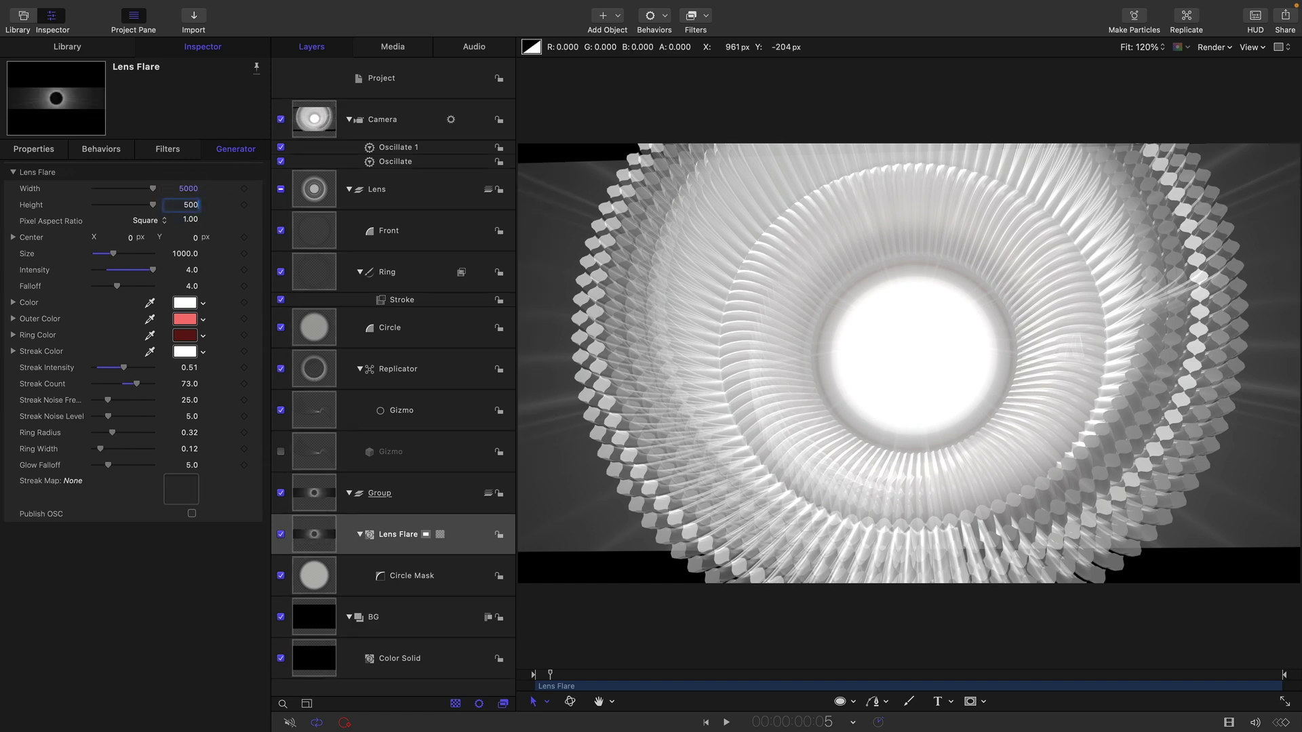
{"action": "type", "text": "0"}
{"action": "key", "text": "Return"}
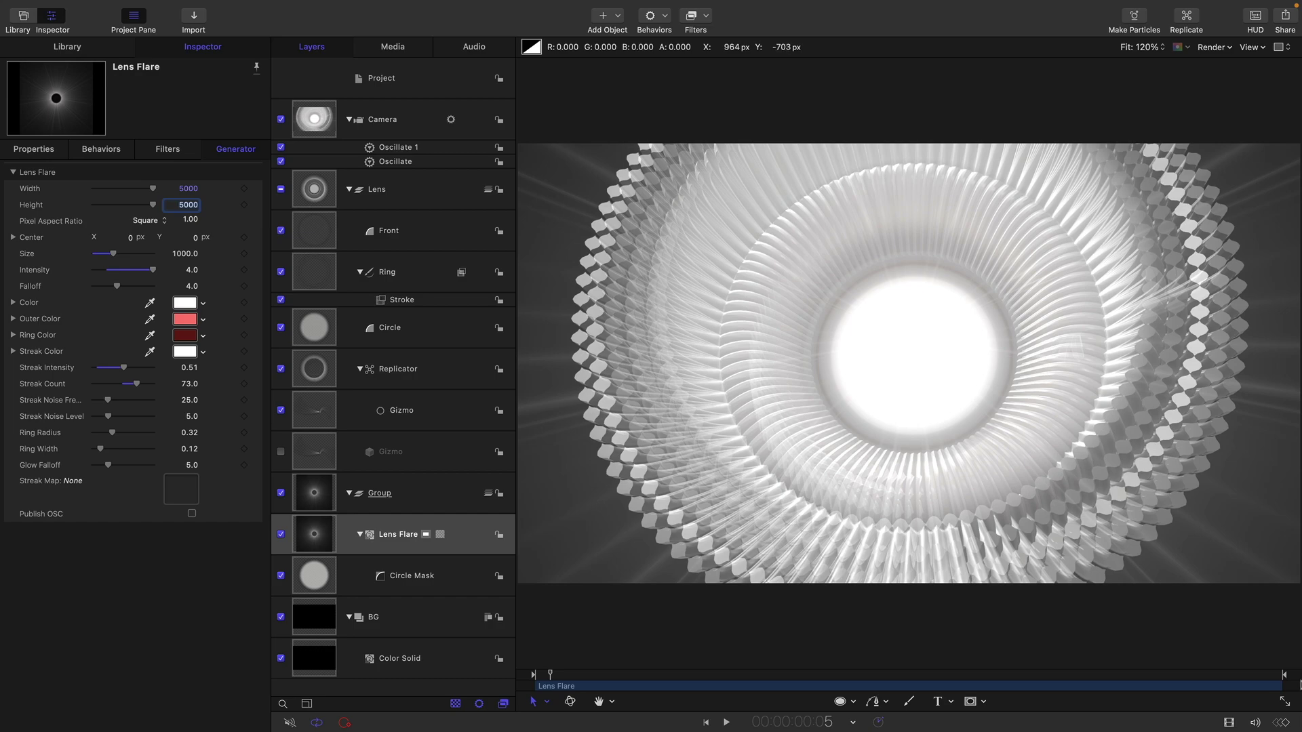
Play the timeline from the start to preview the full-frame flare.
{"action": "left_click", "coordinate": [727, 724]}
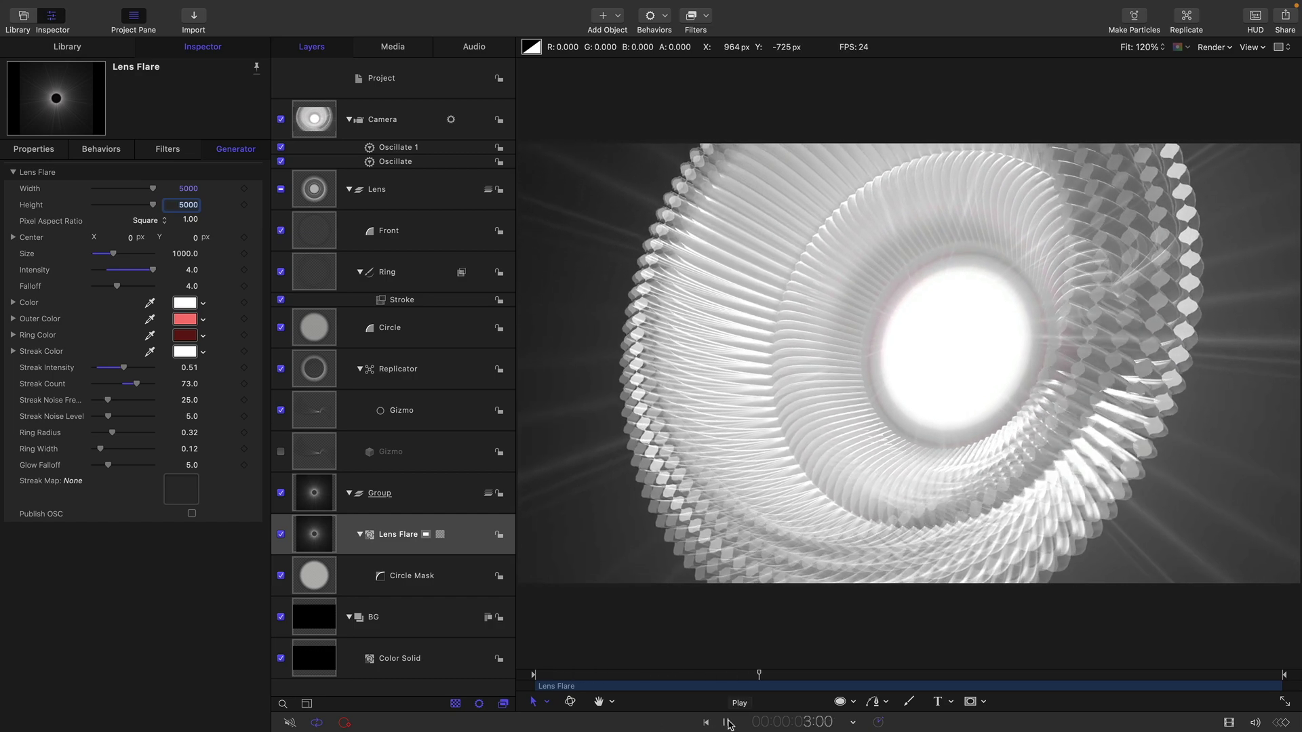
{"action": "left_click", "coordinate": [727, 724]}
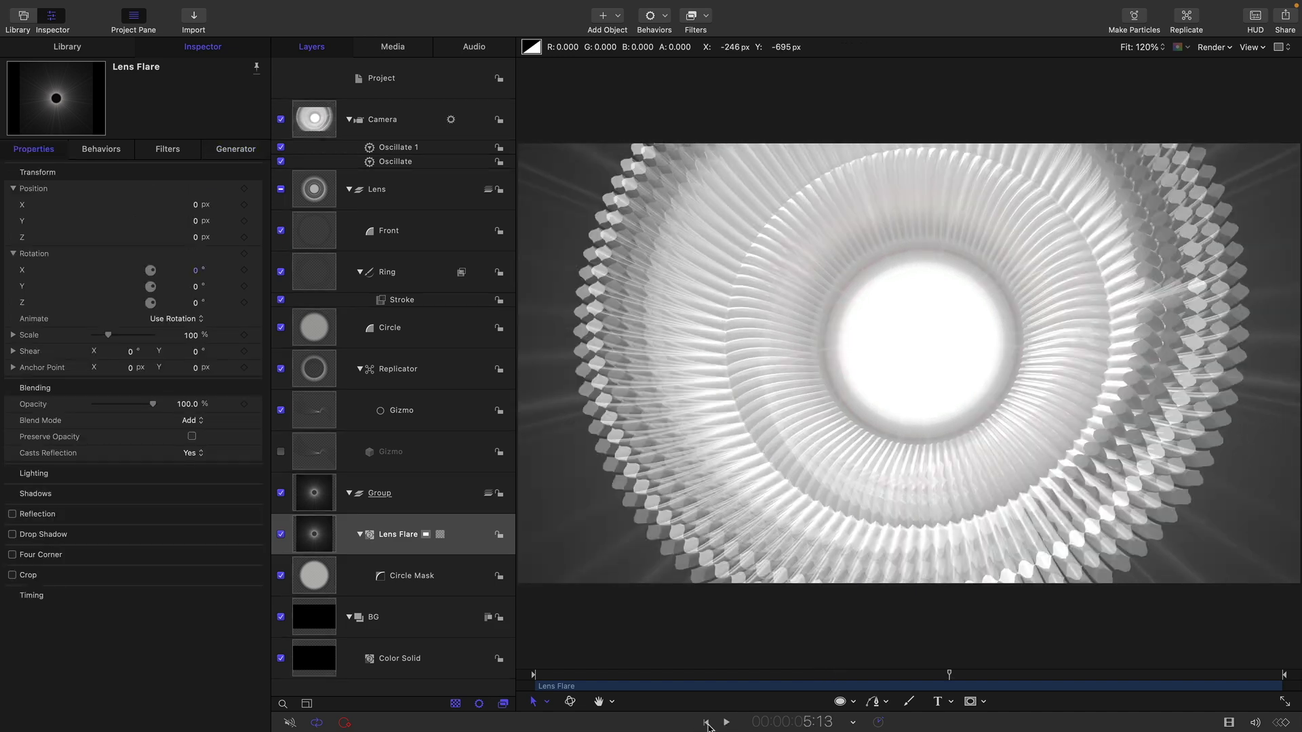
{"action": "left_click", "coordinate": [706, 723]}
{"action": "left_click", "coordinate": [726, 723]}
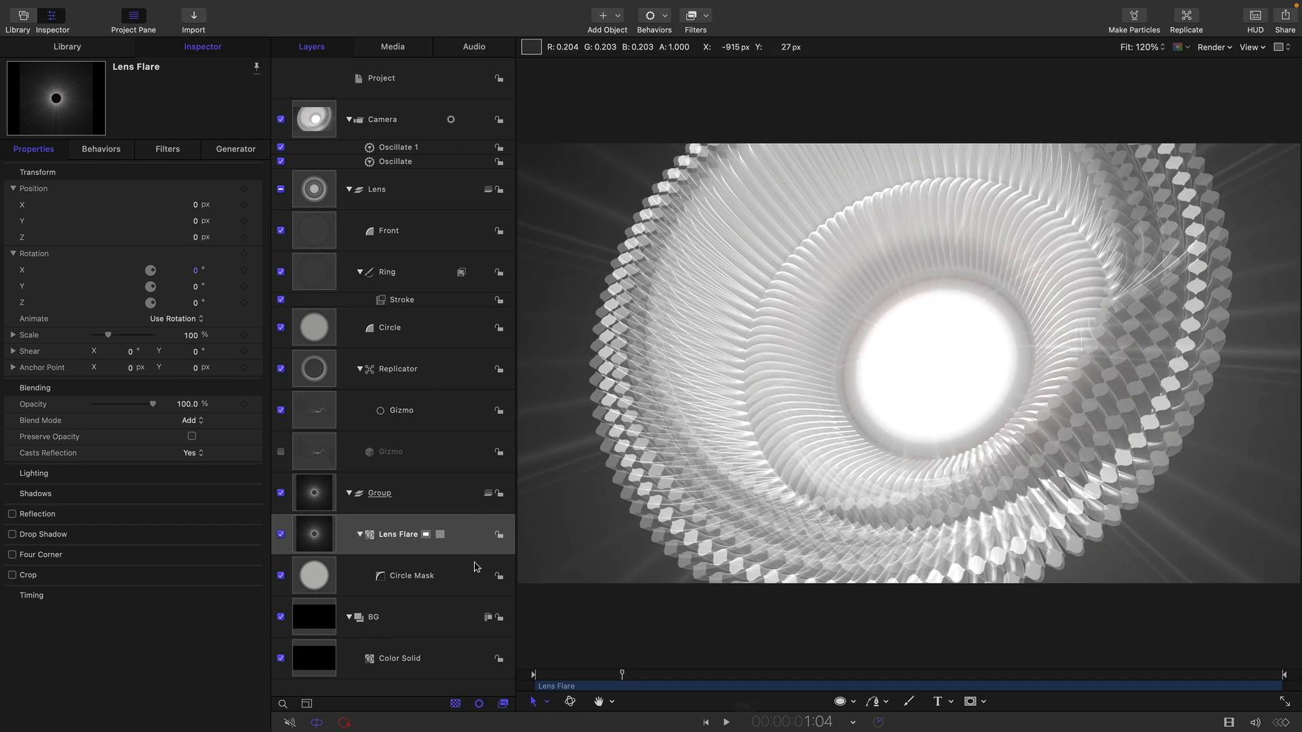
Add a Prism filter to the Lens group with Amount 5.
{"action": "left_click", "coordinate": [315, 193]}
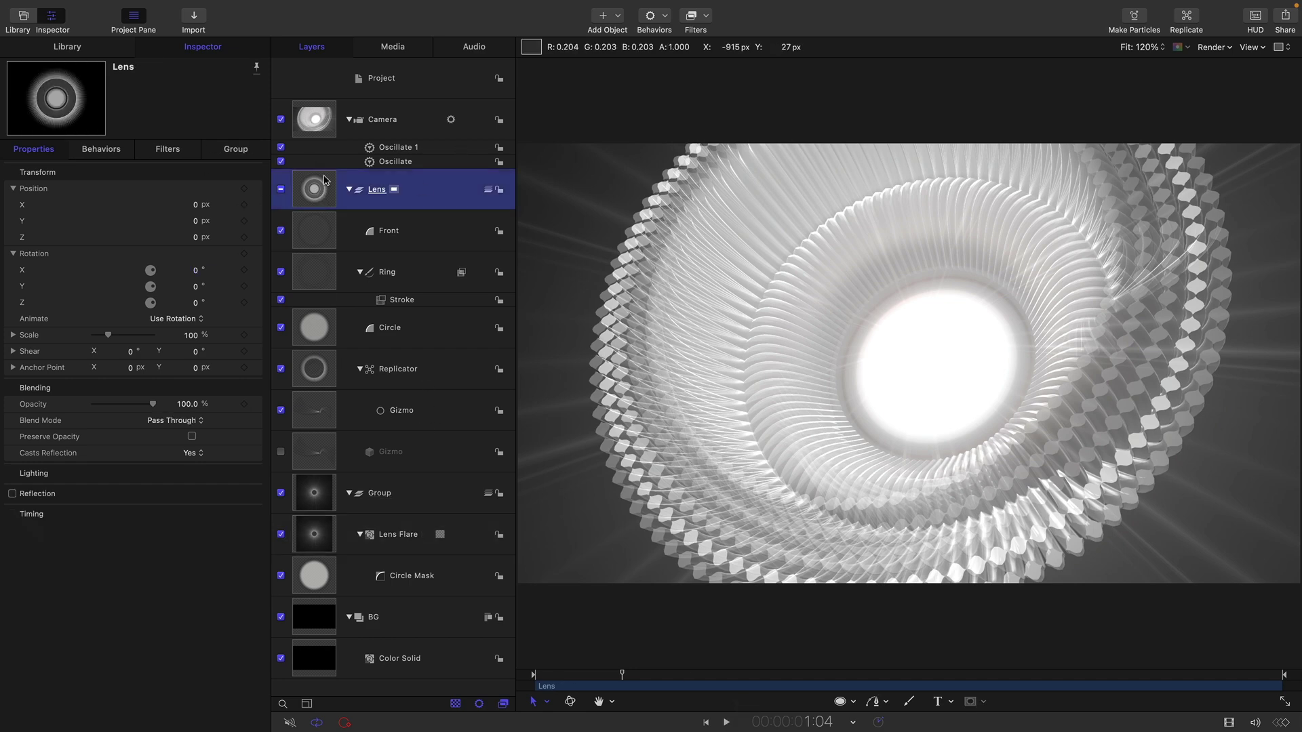
{"action": "left_click", "coordinate": [700, 16]}
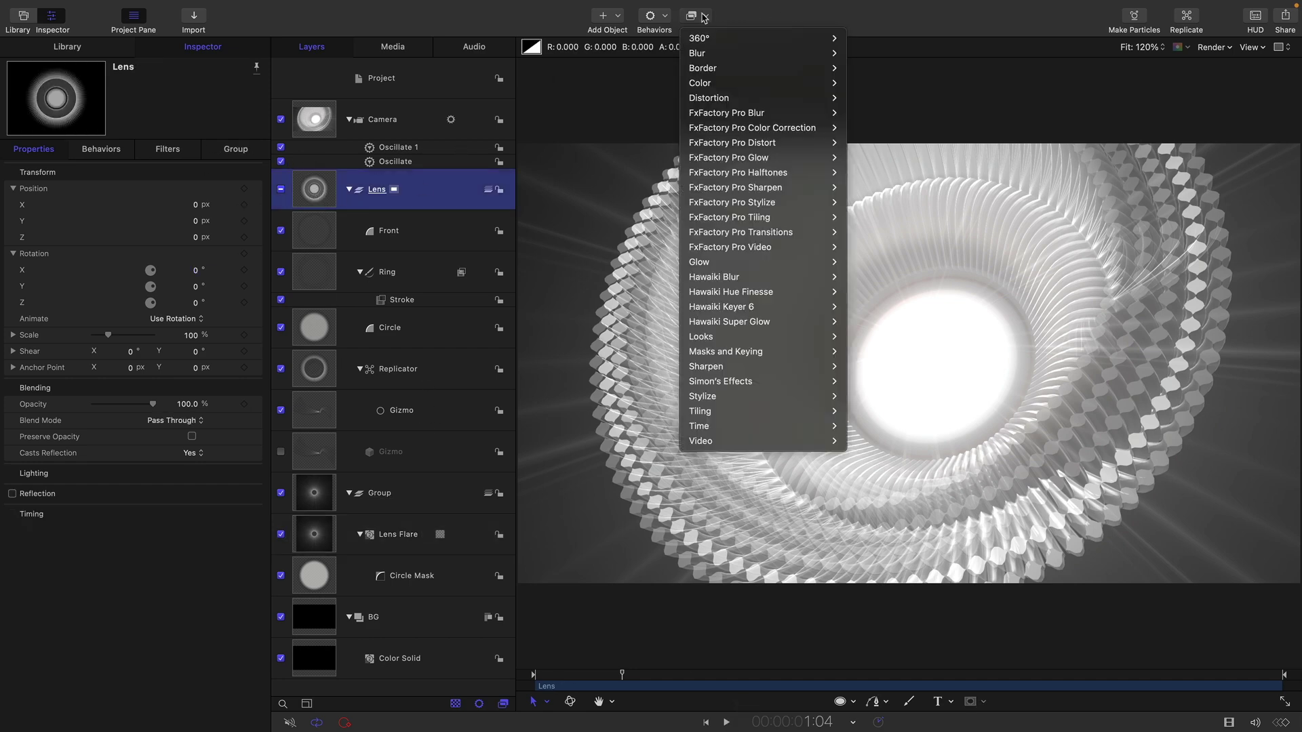
{"action": "mouse_move", "coordinate": [703, 58]}
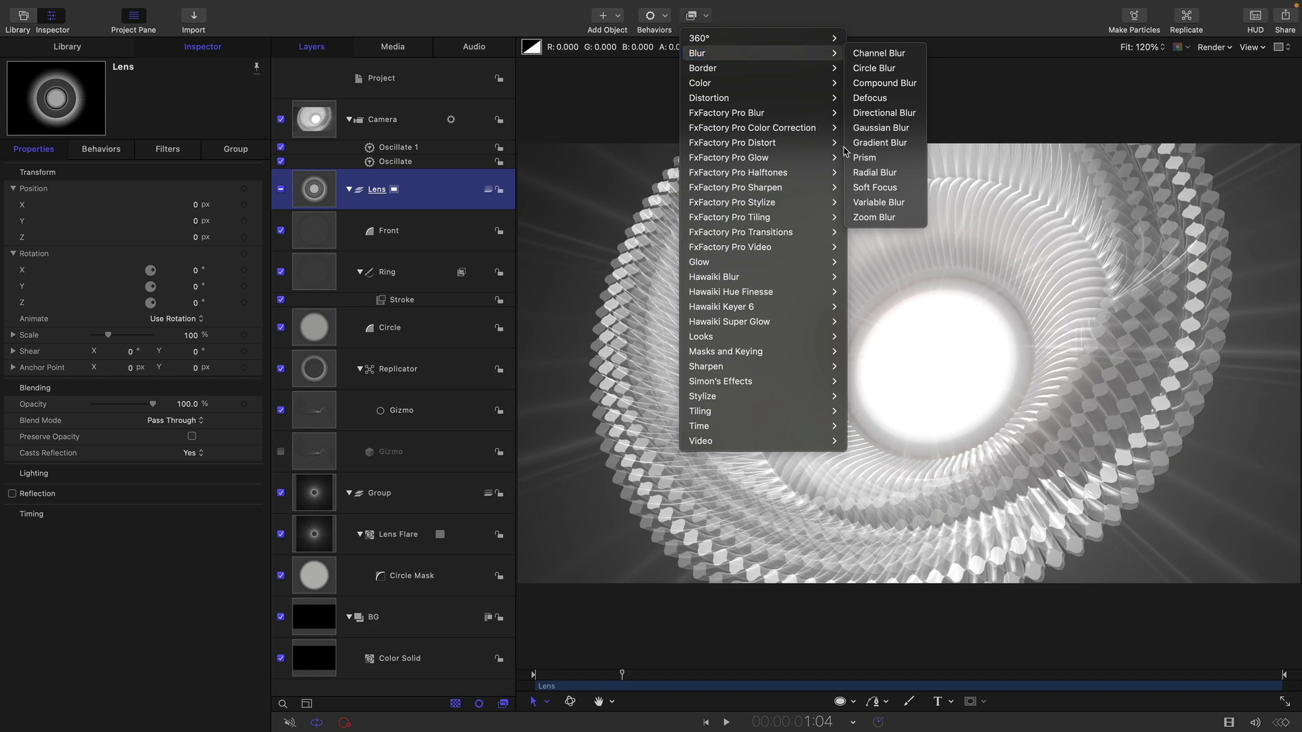
{"action": "left_click", "coordinate": [864, 158]}
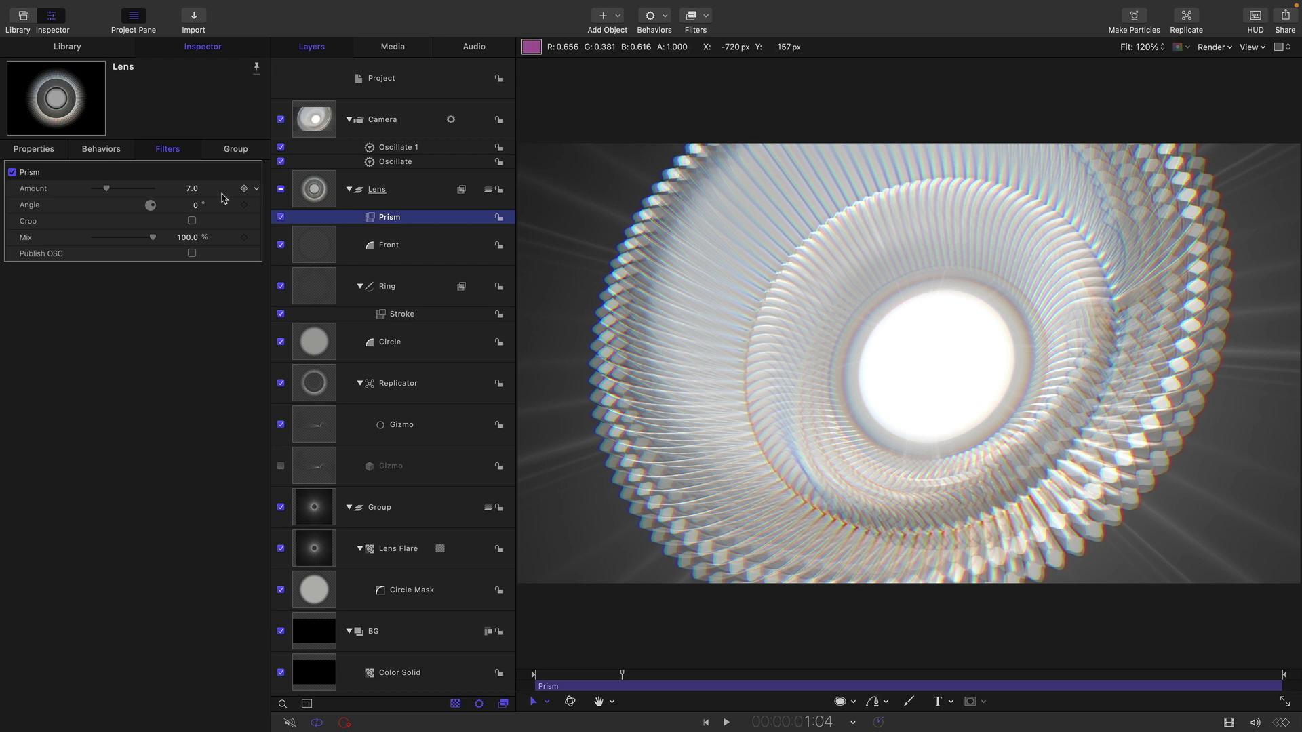
{"action": "left_click", "coordinate": [192, 190]}
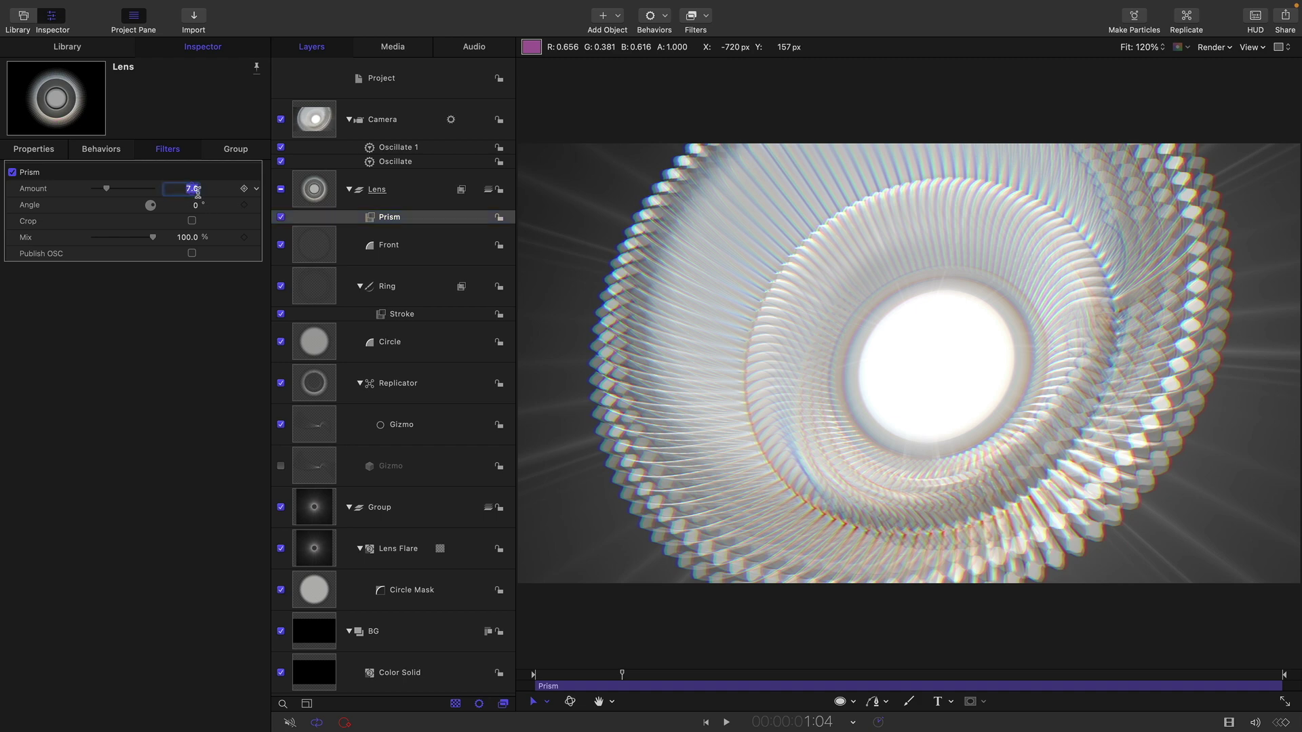
{"action": "type", "text": "5"}
{"action": "key", "text": "Return"}
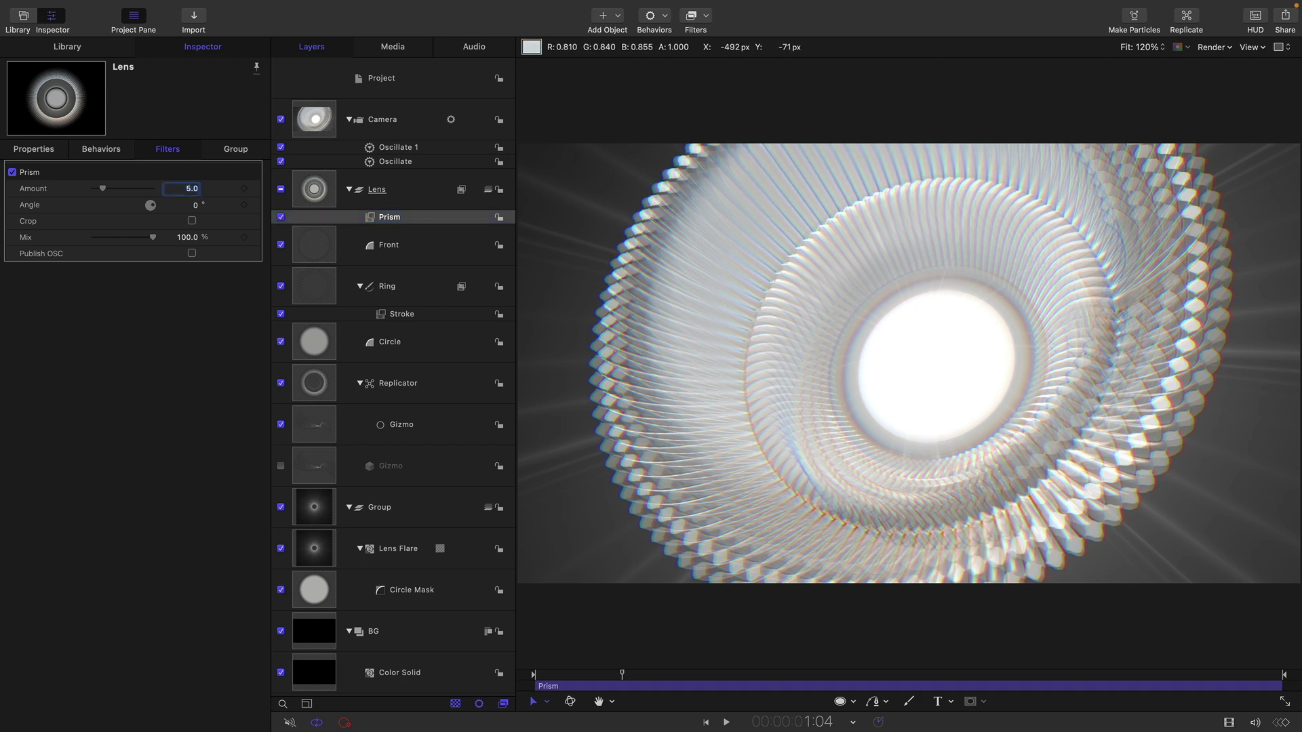
Toggle the Prism filter off and on to compare, then add a point Light.
{"action": "left_click", "coordinate": [281, 220]}
{"action": "left_click", "coordinate": [280, 218]}
{"action": "left_click", "coordinate": [281, 218]}
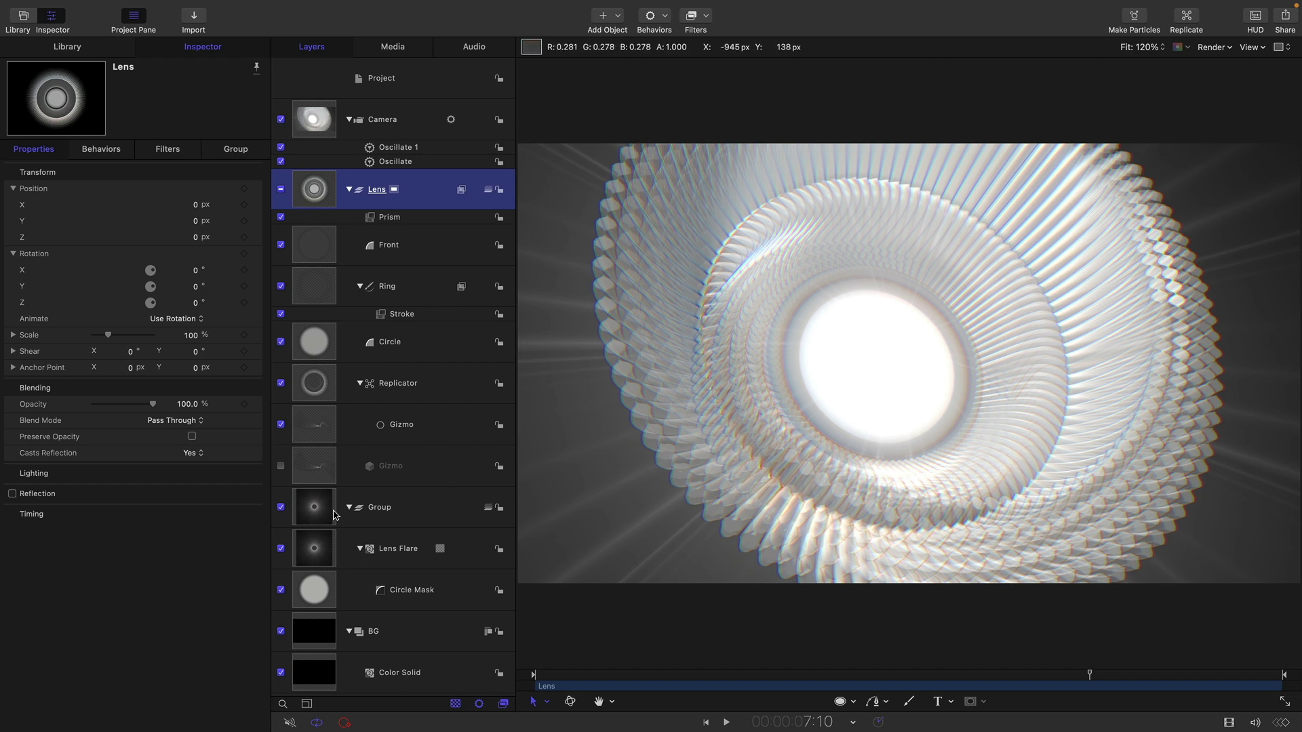
{"action": "left_click", "coordinate": [619, 22]}
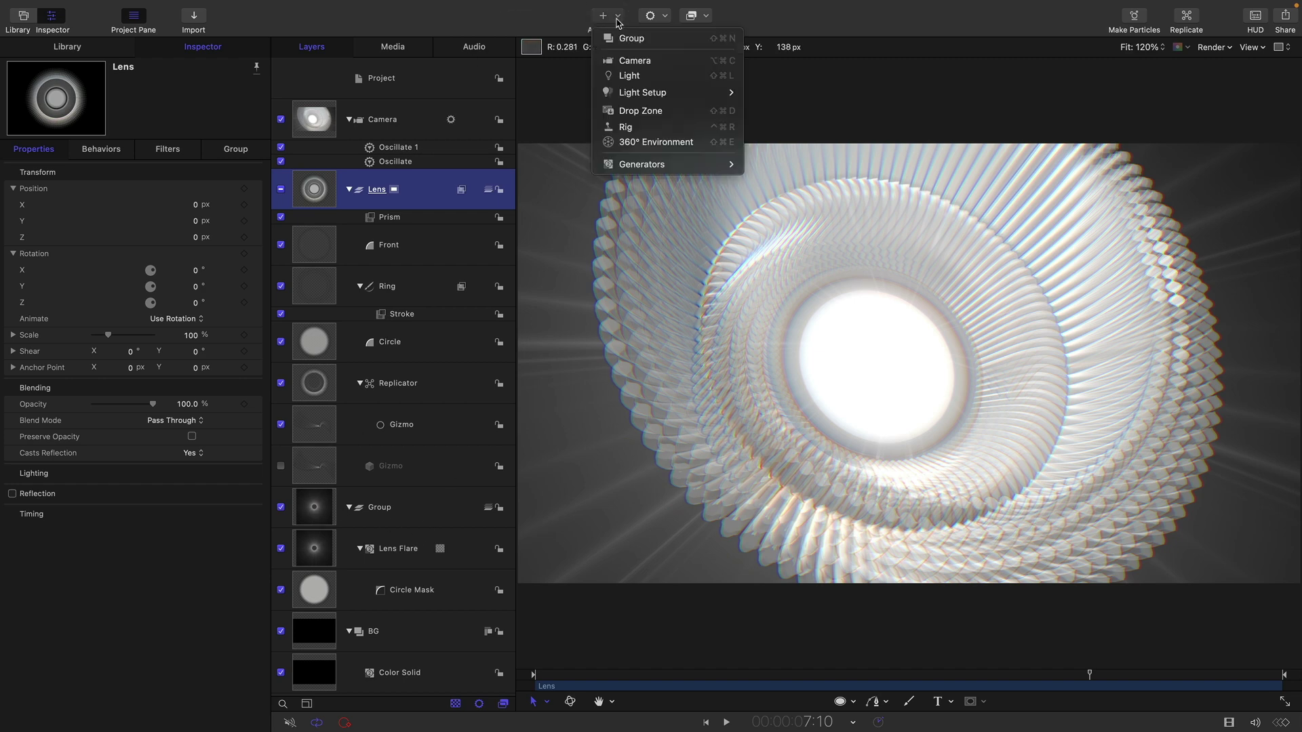
{"action": "key", "text": "Escape"}
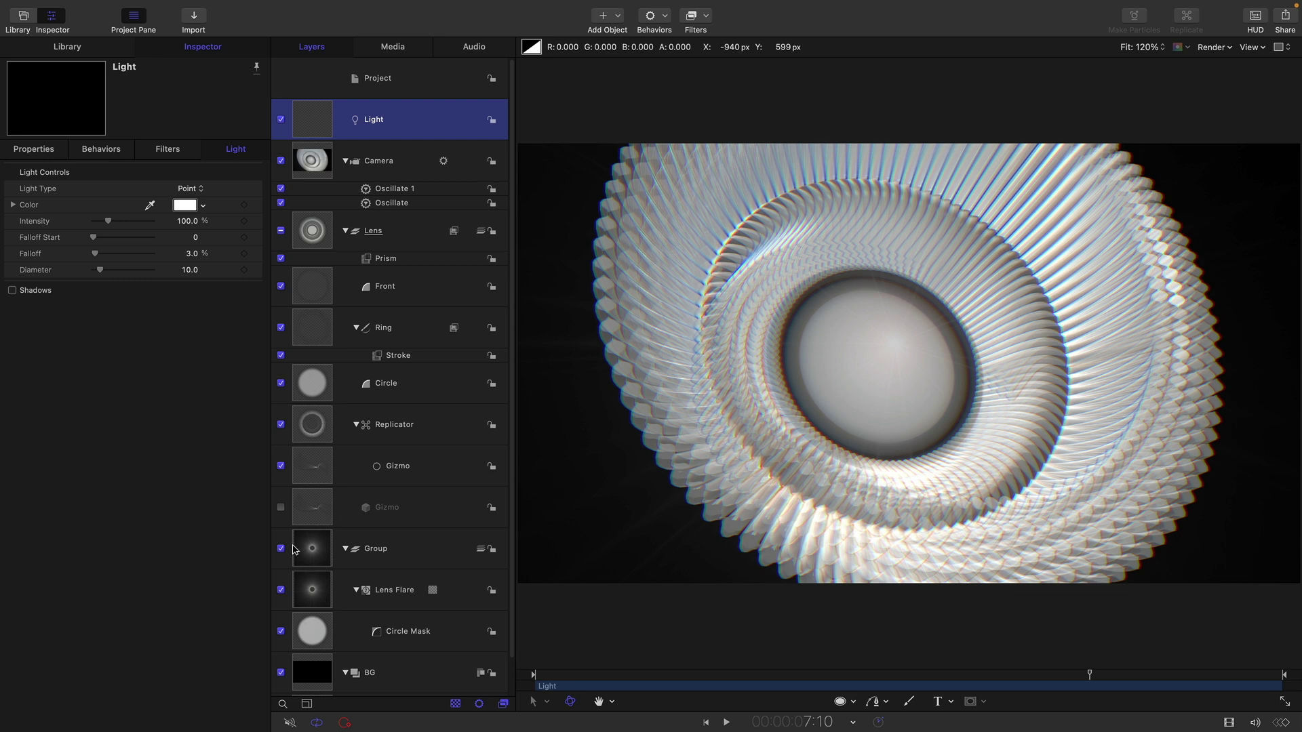
Set Shading to Off for the flare's Group and the Circle layer.
{"action": "left_click", "coordinate": [314, 549]}
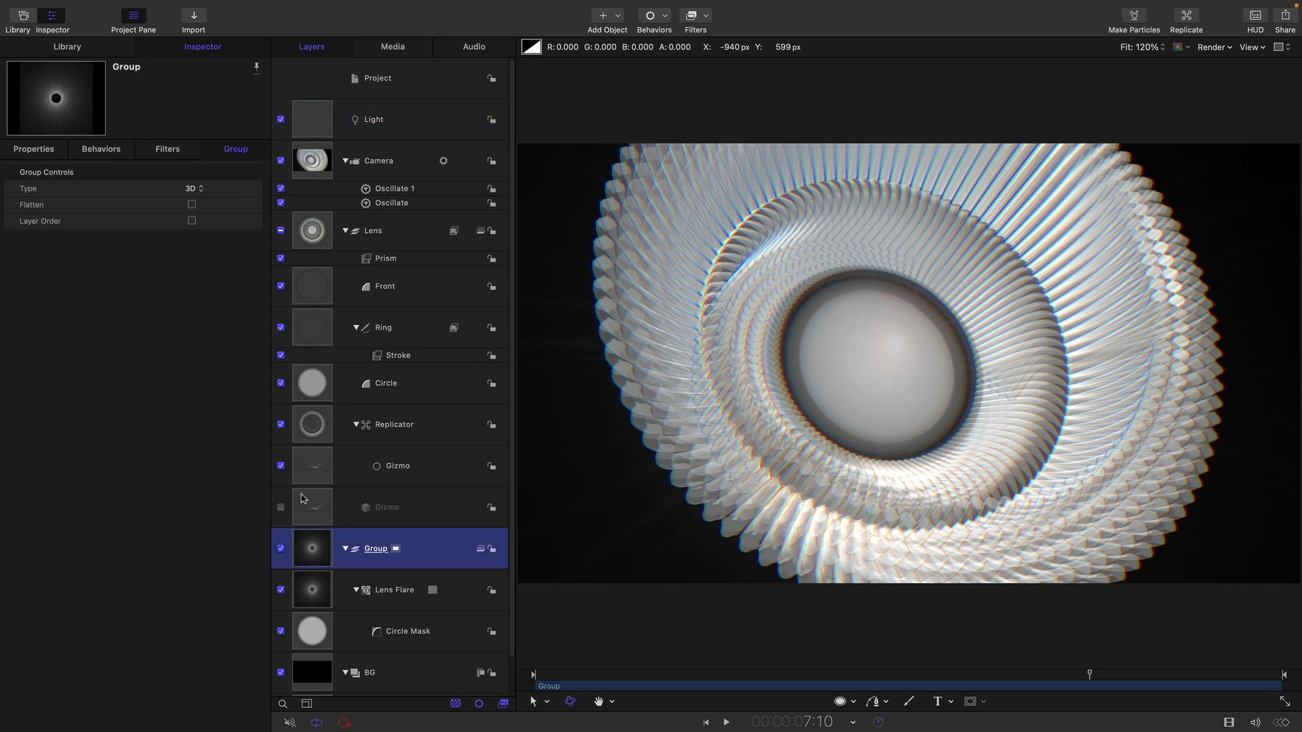
{"action": "left_click", "coordinate": [40, 155]}
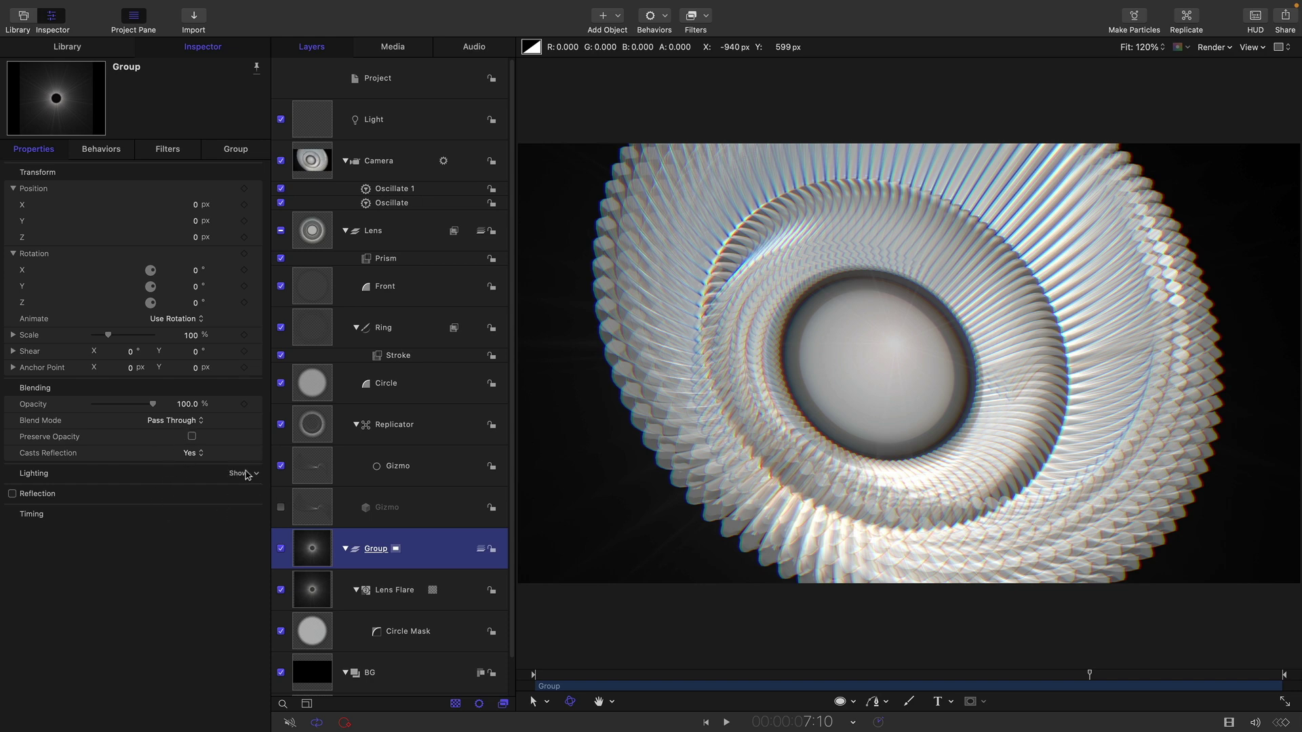
{"action": "left_click", "coordinate": [246, 473]}
{"action": "left_click", "coordinate": [182, 491]}
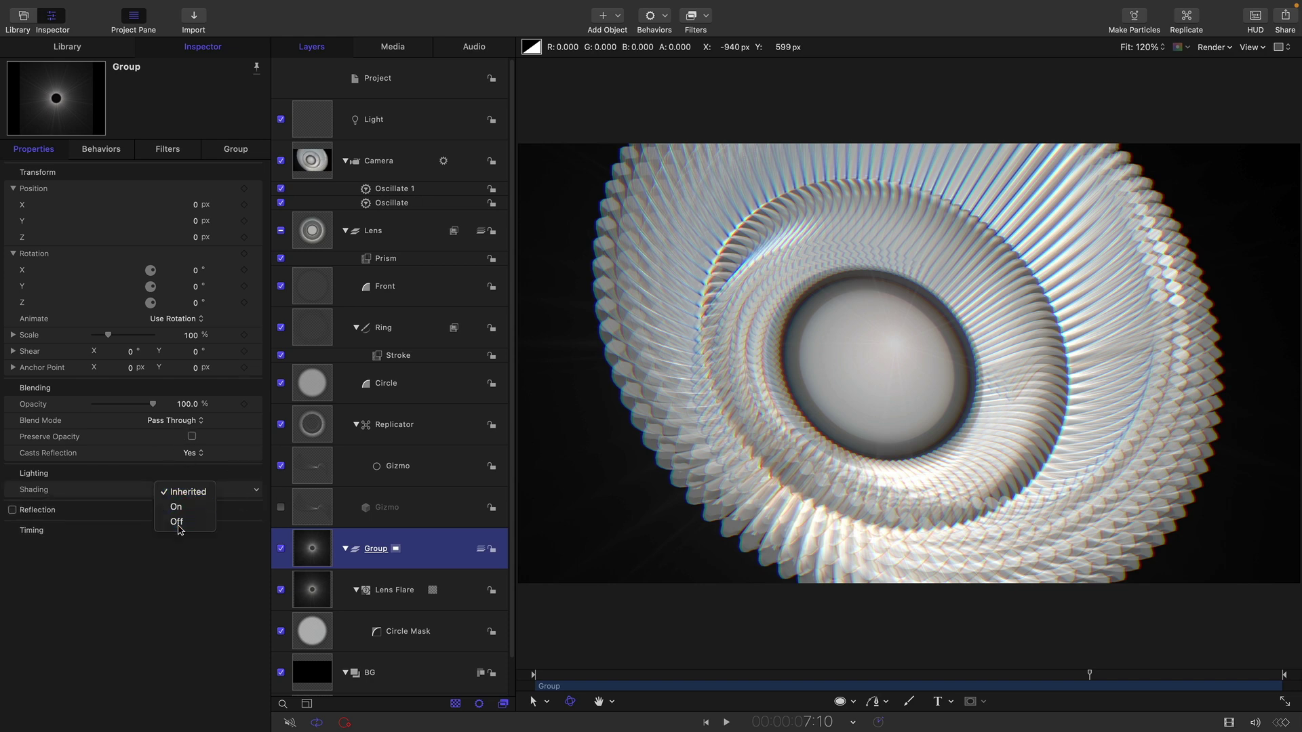
{"action": "left_click", "coordinate": [177, 522]}
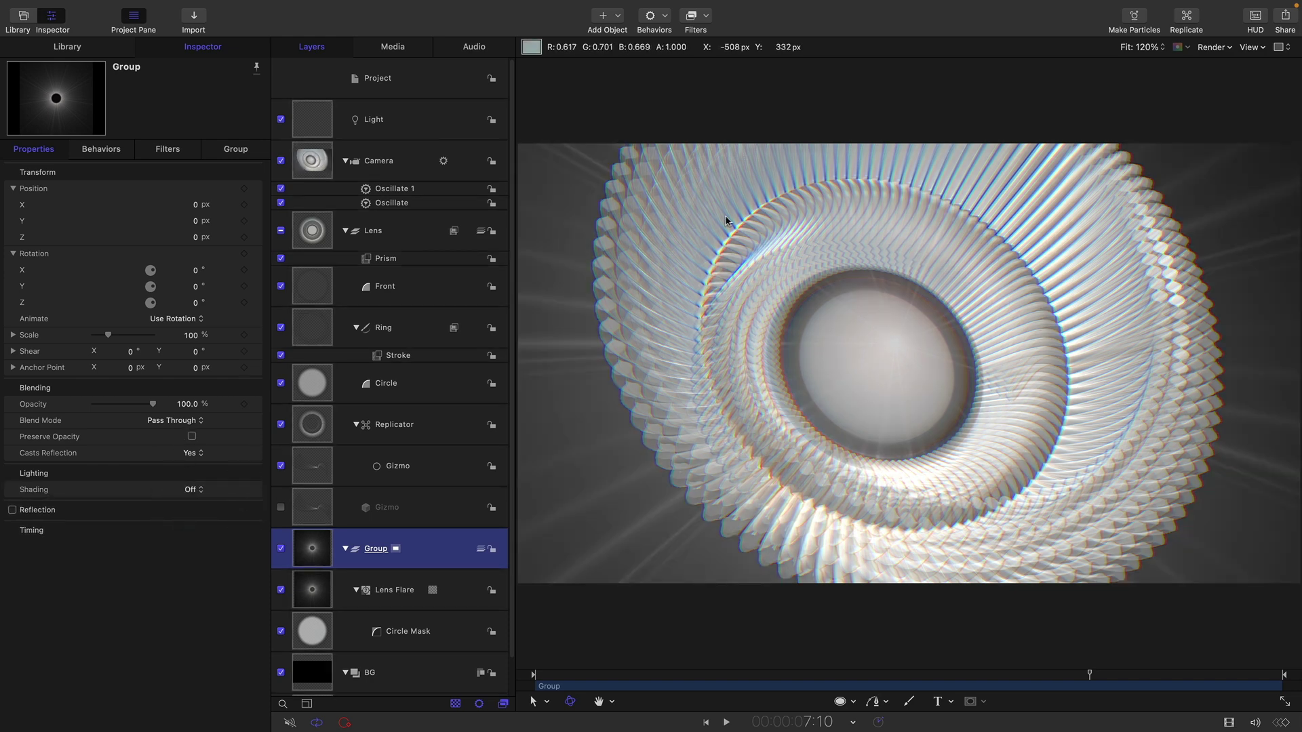
{"action": "left_click", "coordinate": [319, 385]}
{"action": "left_click", "coordinate": [186, 491]}
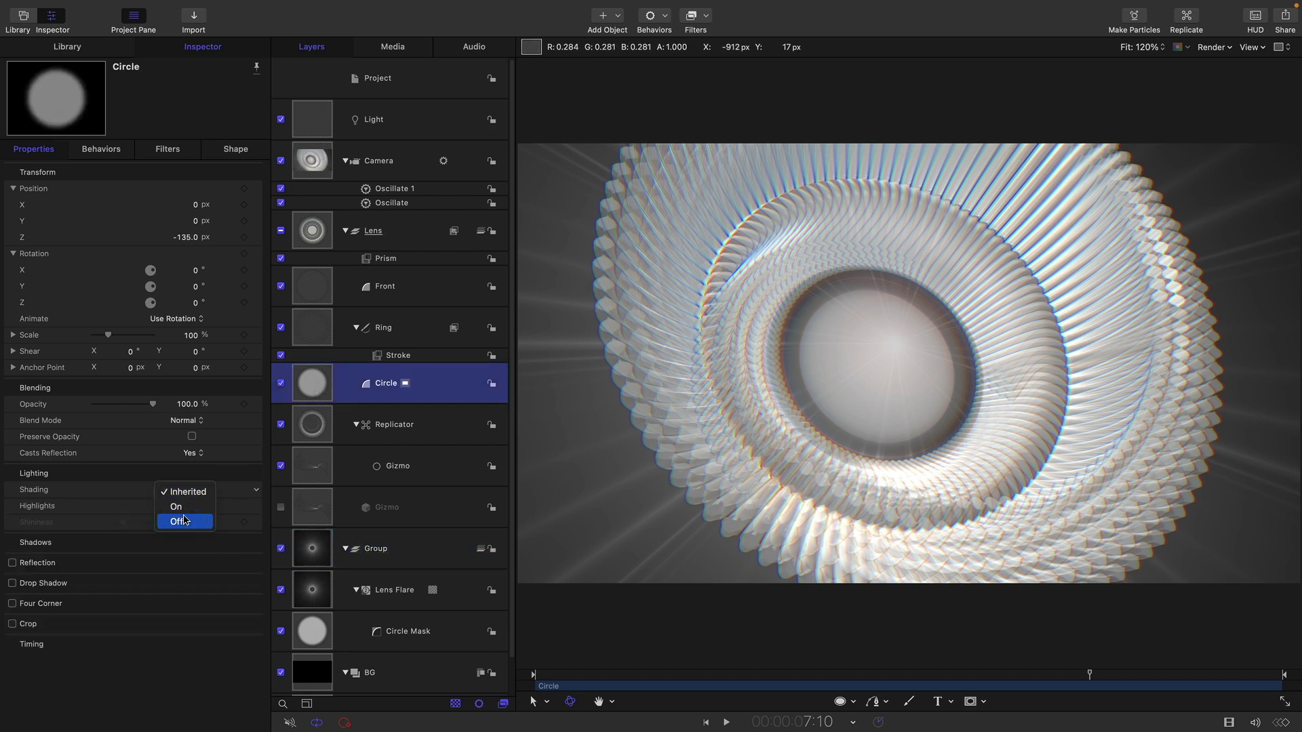
{"action": "left_click", "coordinate": [180, 522]}
Set Shading to Off for the Ring and Front layers.
{"action": "left_click", "coordinate": [316, 330]}
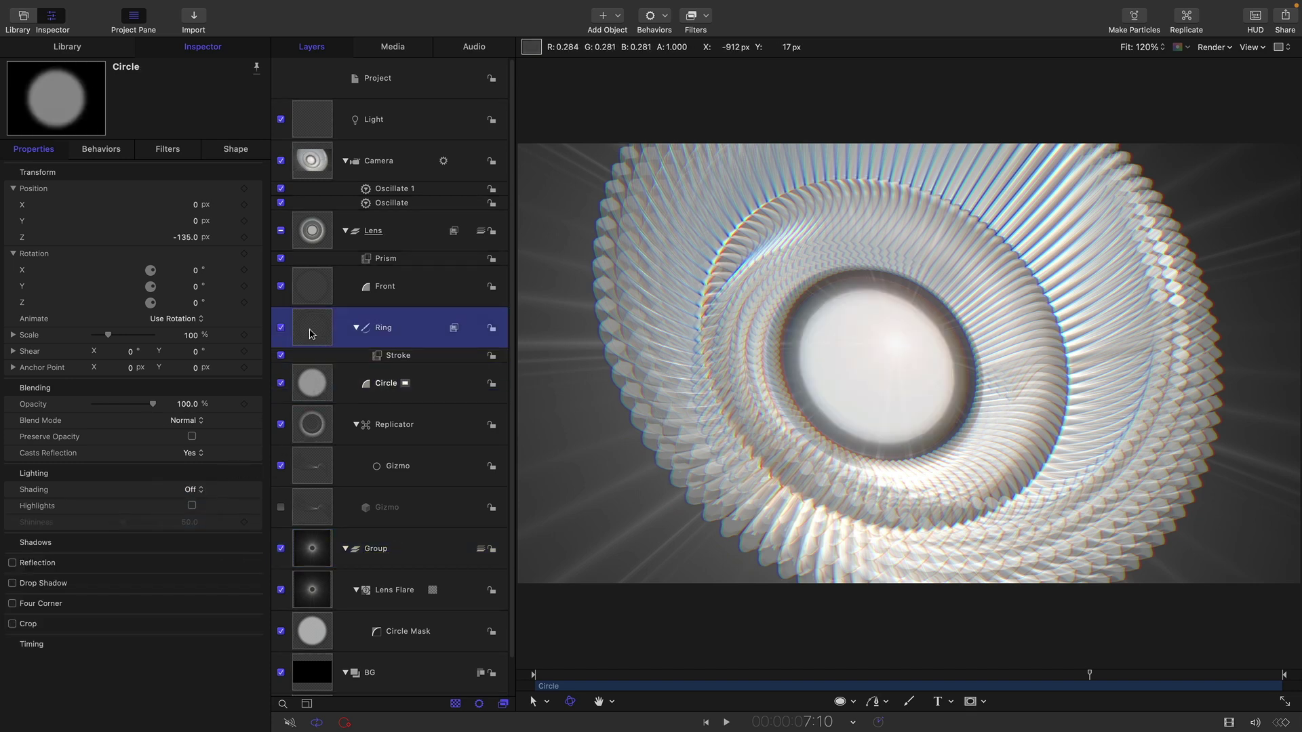
{"action": "left_click", "coordinate": [190, 489]}
{"action": "left_click", "coordinate": [185, 521]}
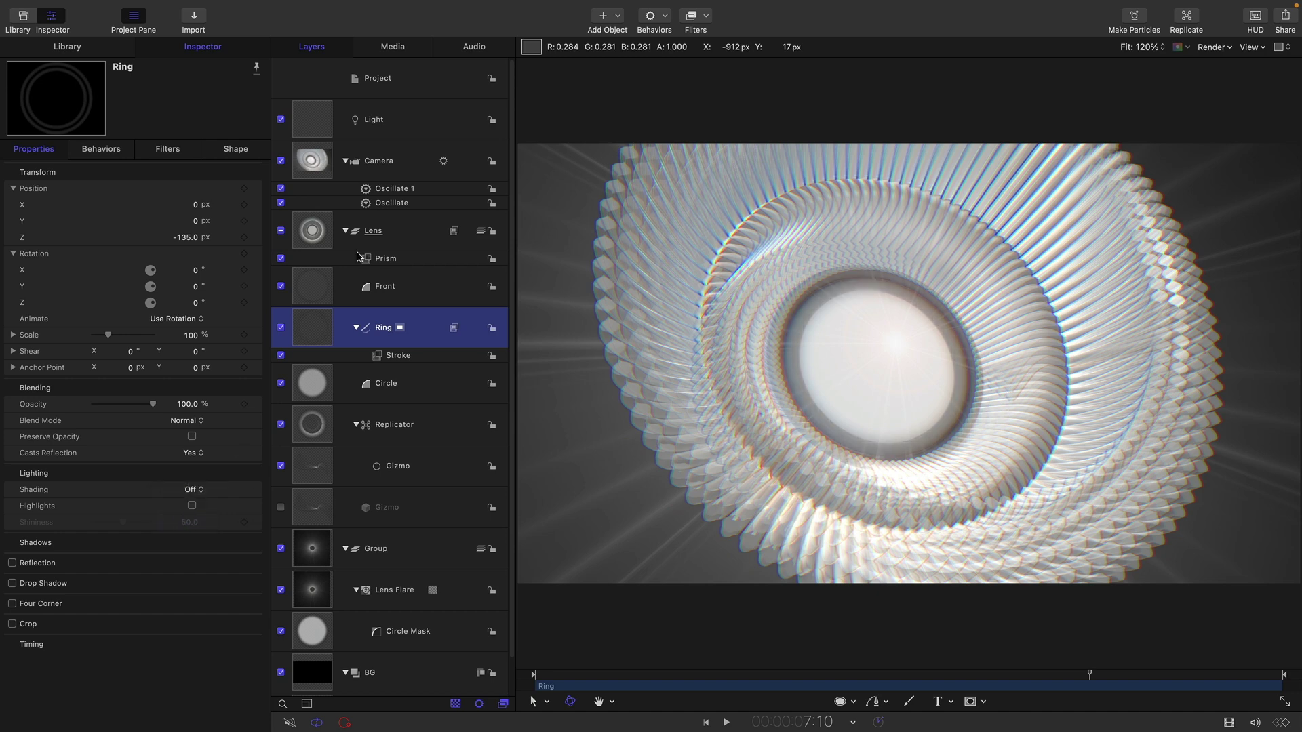
{"action": "left_click", "coordinate": [308, 288]}
{"action": "left_click", "coordinate": [180, 490]}
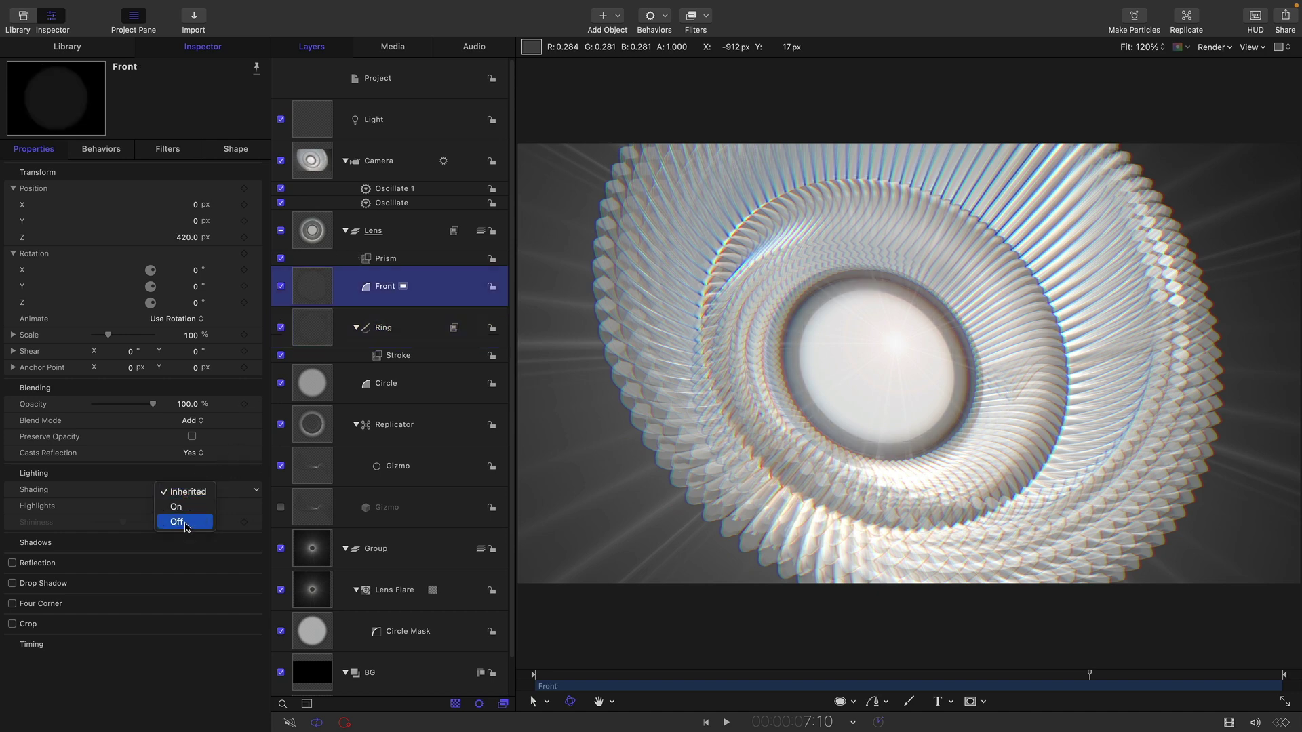
{"action": "left_click", "coordinate": [184, 523]}
{"action": "left_click", "coordinate": [377, 232]}
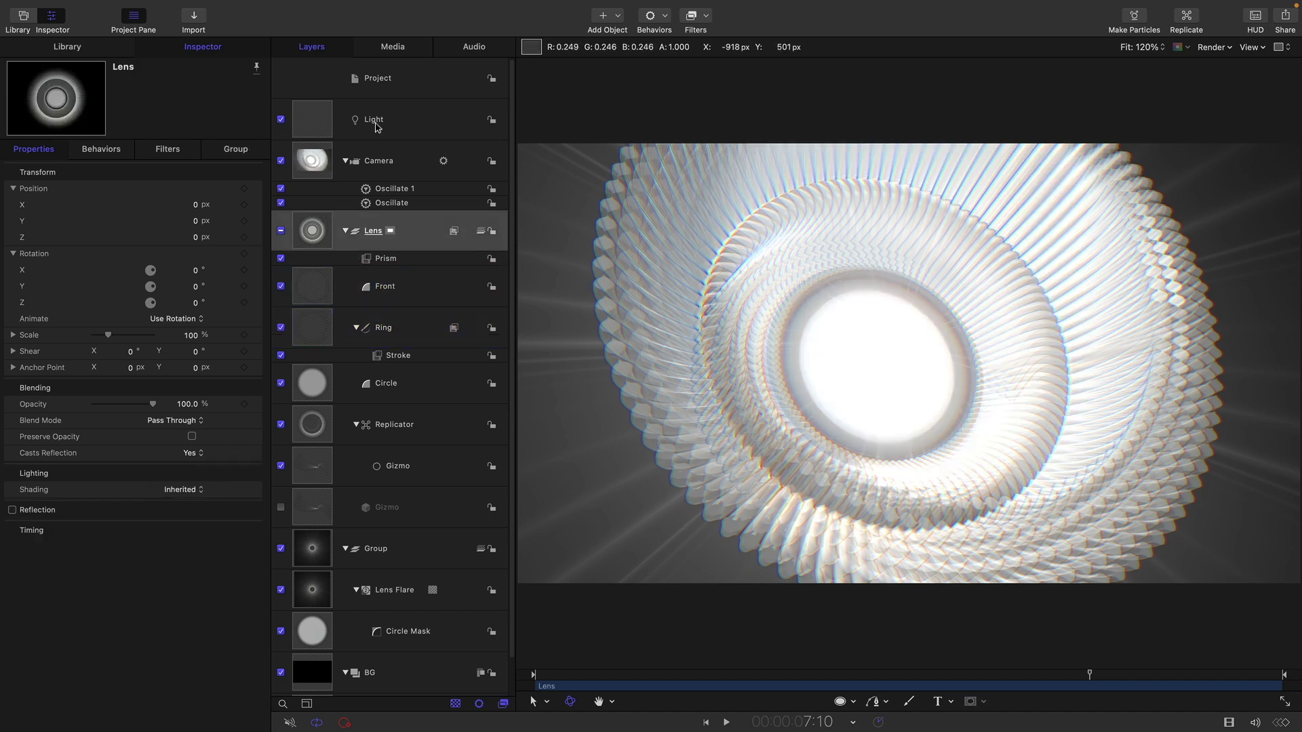
Move the Light to Z position 1000.
{"action": "left_click", "coordinate": [314, 117]}
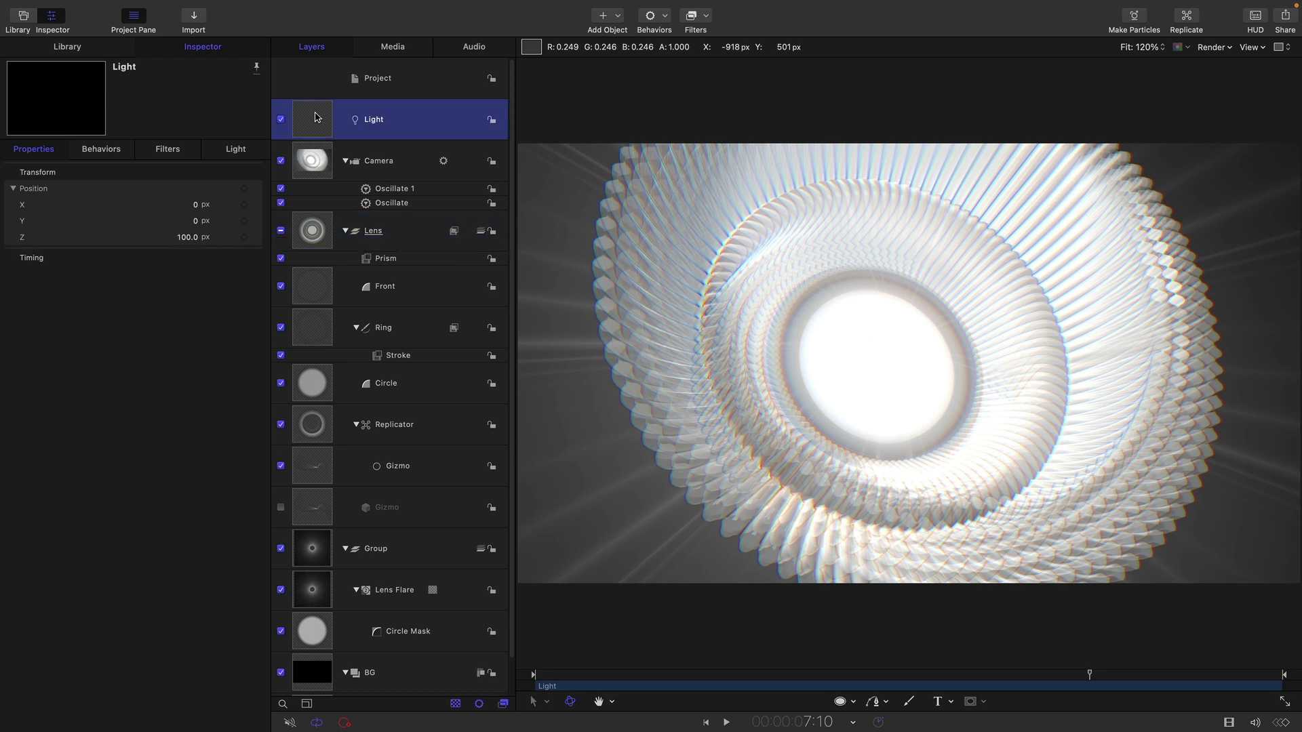
{"action": "left_click", "coordinate": [194, 241]}
{"action": "type", "text": "1"}
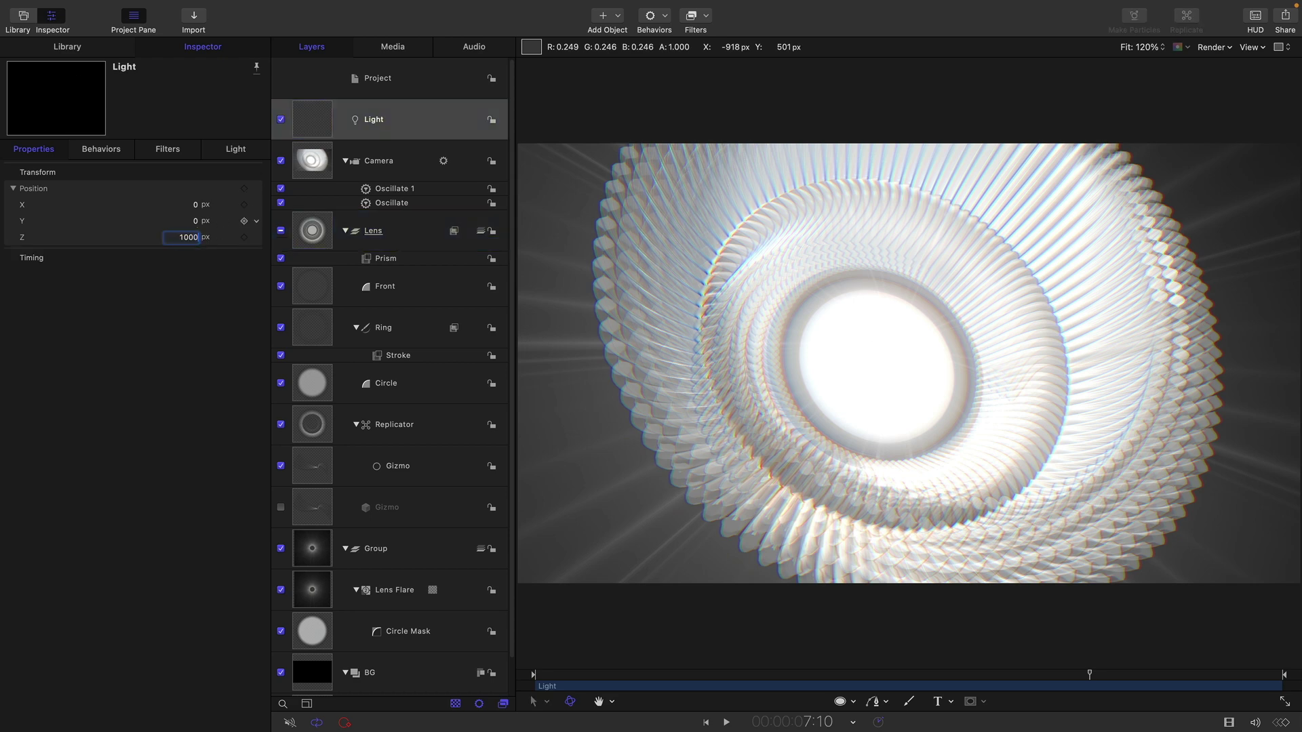
{"action": "type", "text": "00.0"}
{"action": "key", "text": "Return"}
Raise the Light's Intensity to 250% and scrub the timeline to check the lighting.
{"action": "left_click", "coordinate": [236, 149]}
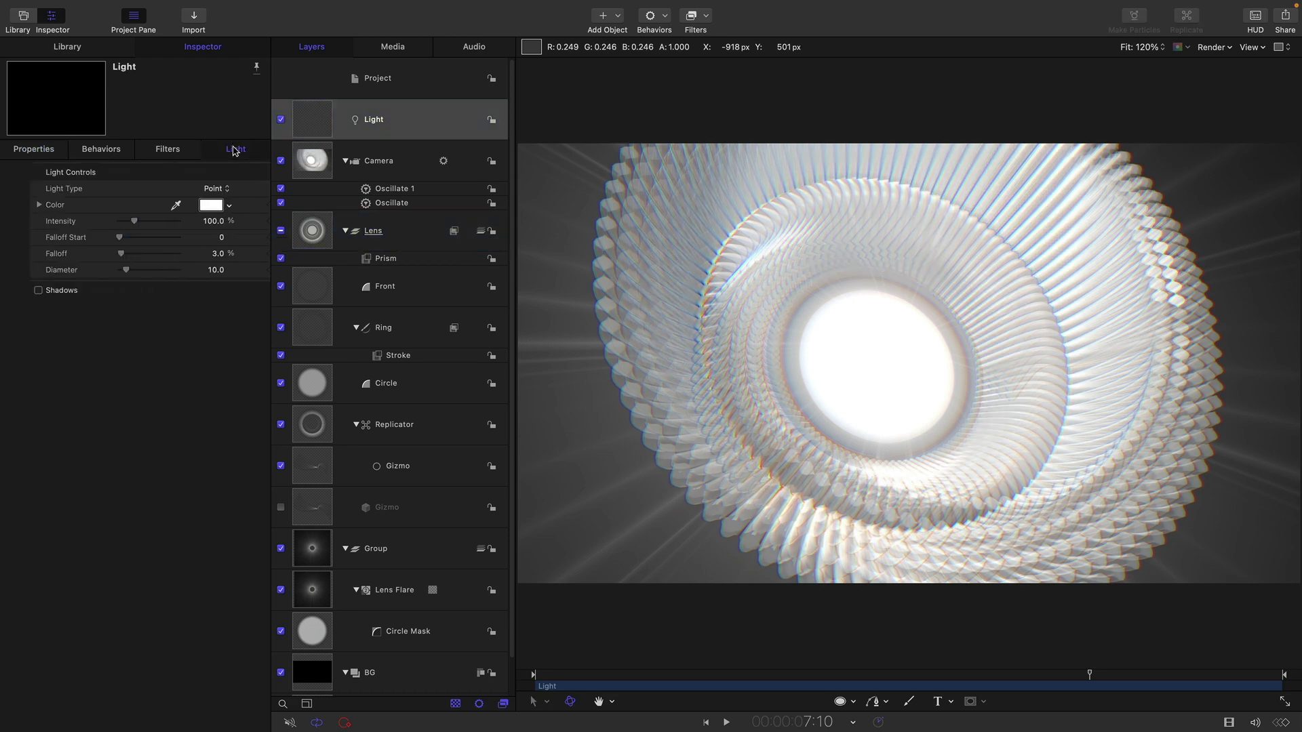
{"action": "left_click", "coordinate": [192, 221]}
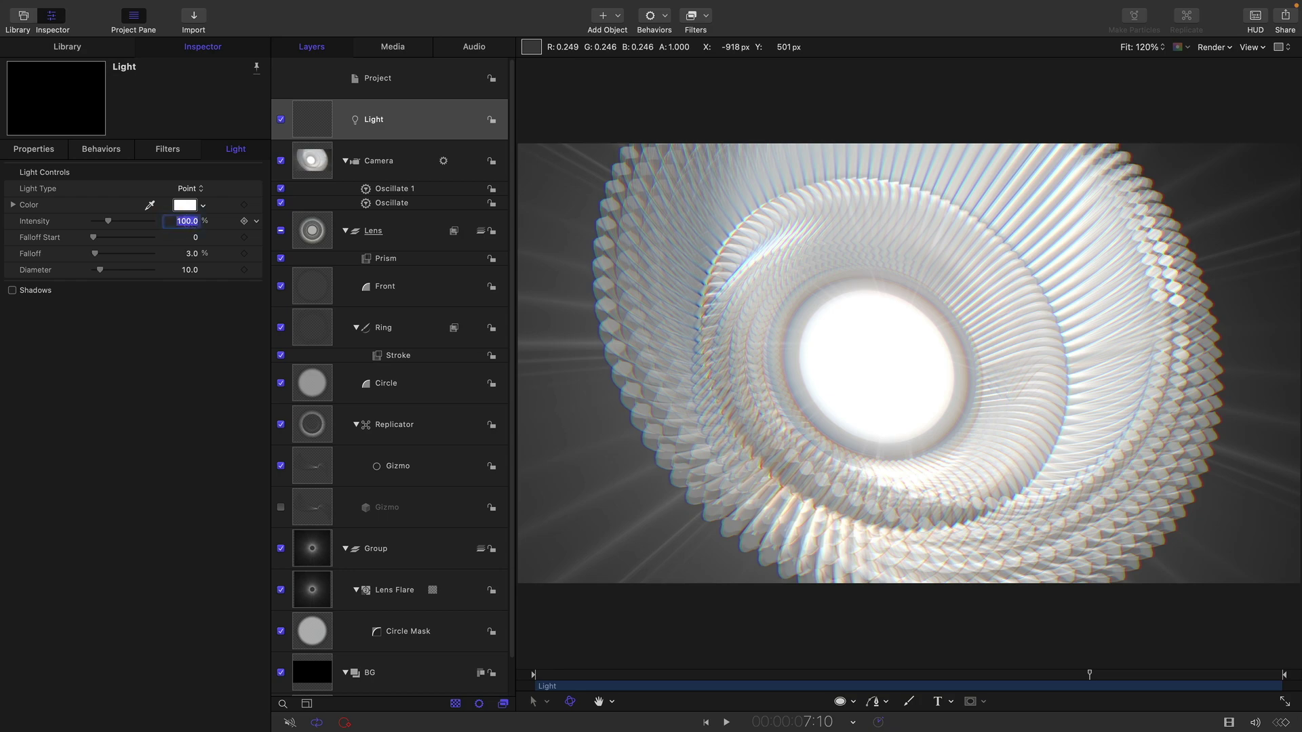
{"action": "type", "text": "250"}
{"action": "key", "text": "Return"}
{"action": "left_click_drag", "start_coordinate": [1089, 675], "coordinate": [1129, 675]}
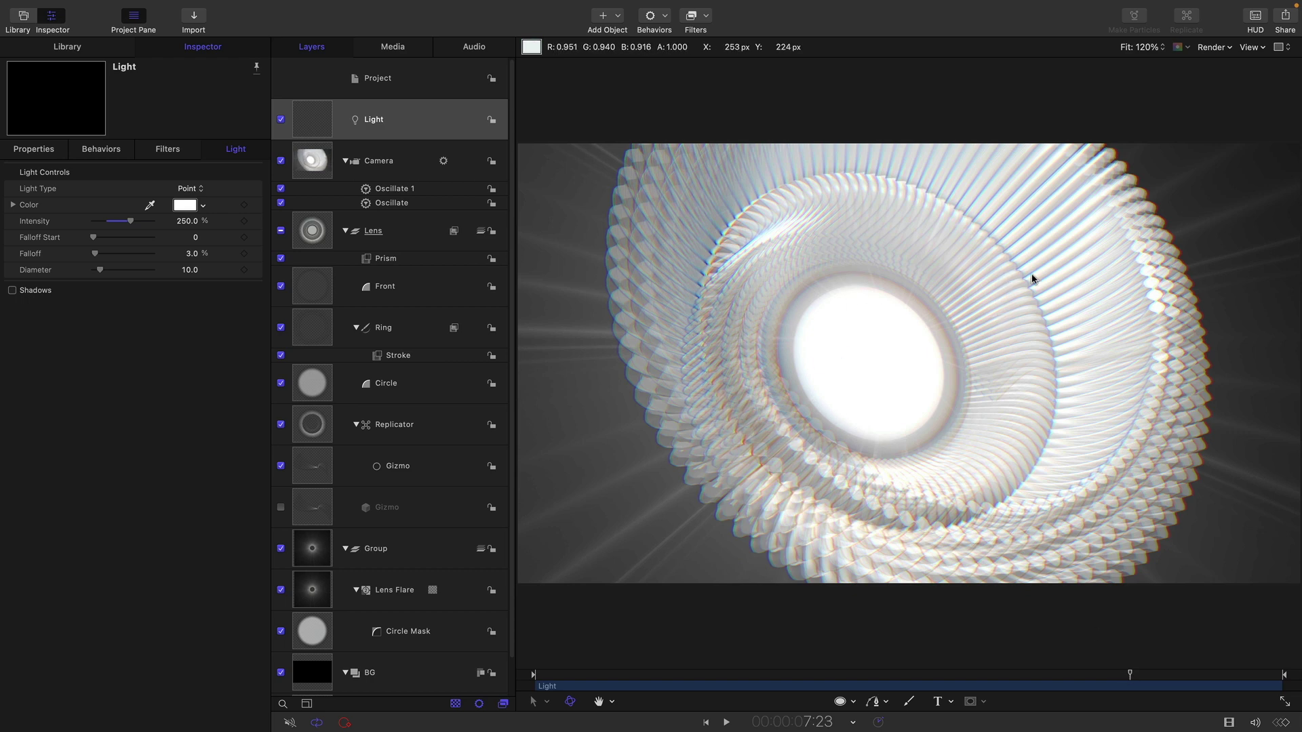
{"action": "mouse_move", "coordinate": [1146, 676]}
{"action": "left_mouse_down"}
{"action": "mouse_move", "coordinate": [1092, 674]}
{"action": "mouse_move", "coordinate": [1102, 686]}
{"action": "left_mouse_up"}
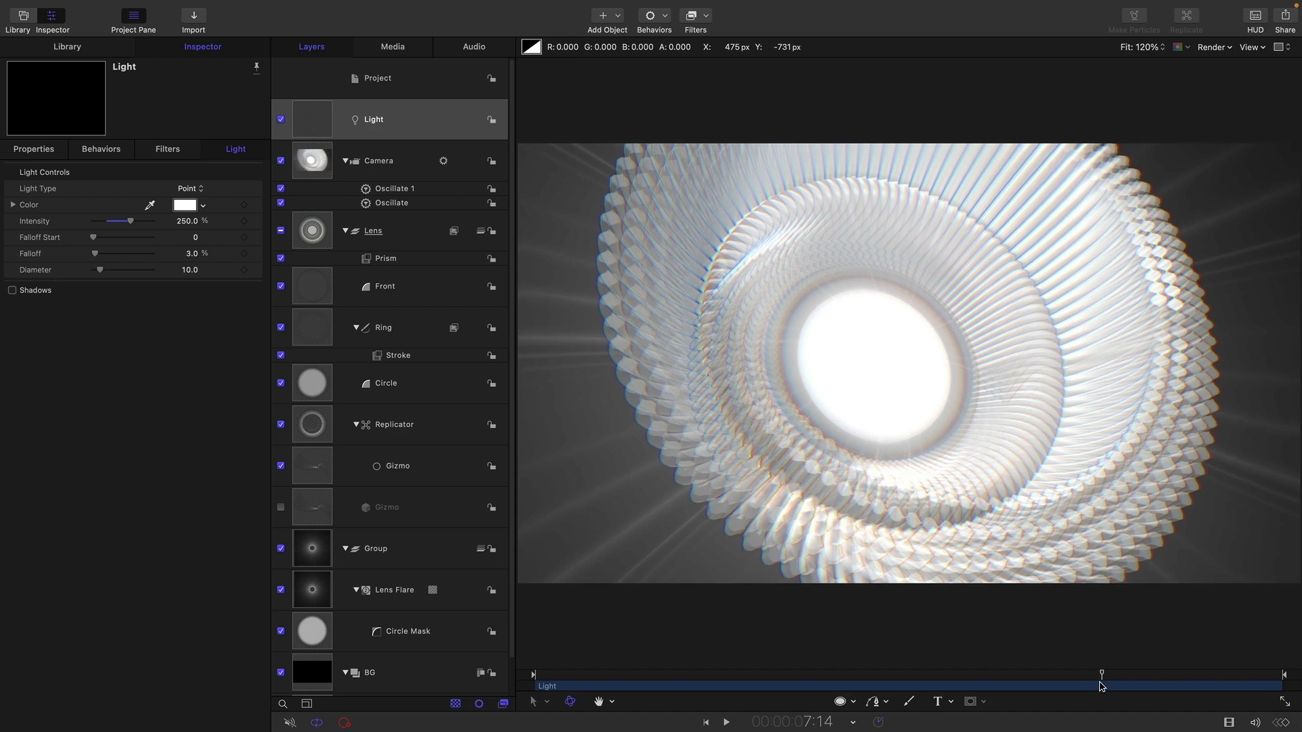
View the finished Giant 3D Lens New project, then return to the Untitled project.
{"action": "left_click", "coordinate": [316, 7]}
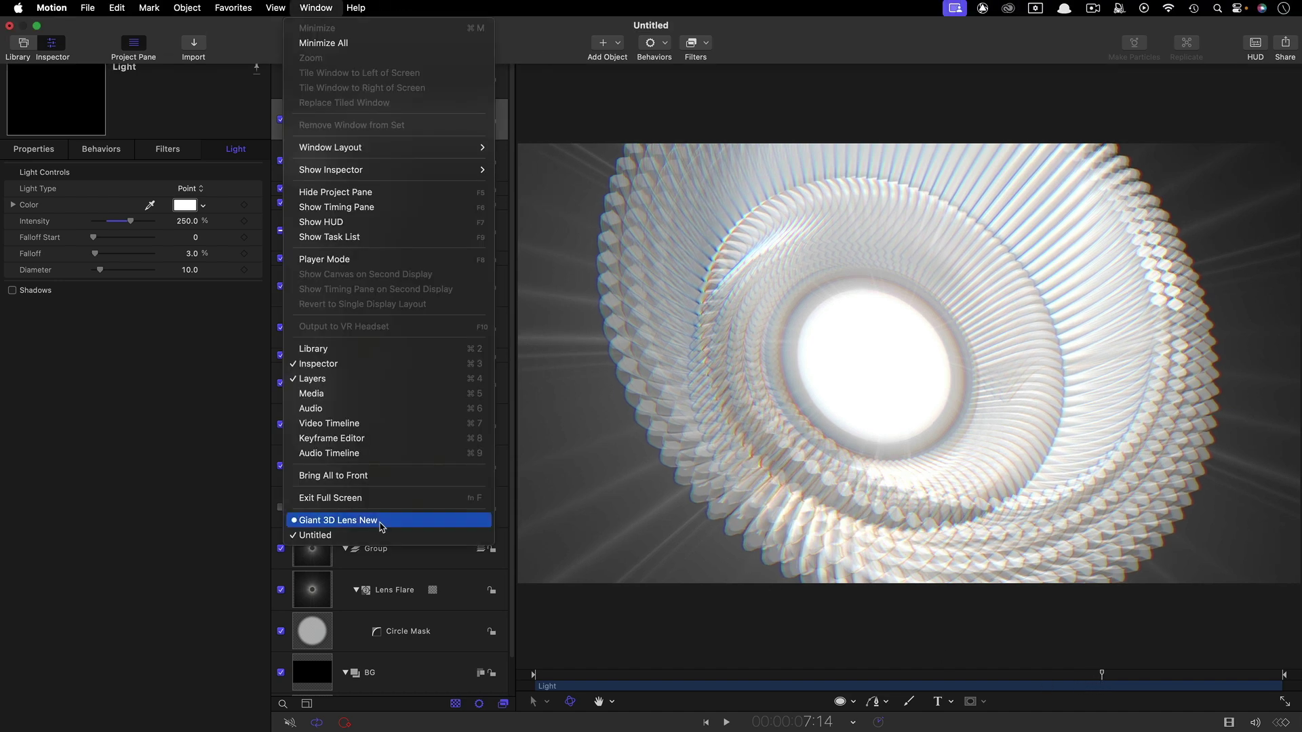
{"action": "left_click", "coordinate": [319, 518]}
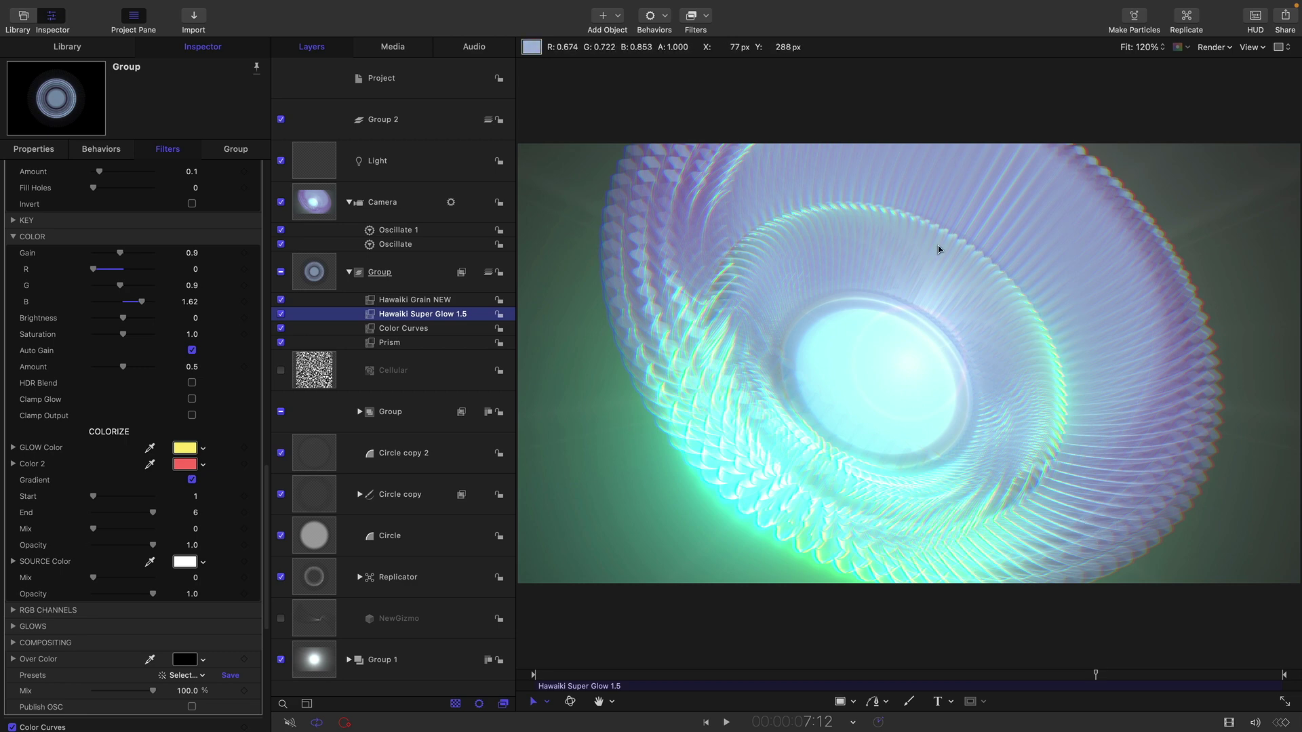
{"action": "left_click", "coordinate": [316, 8]}
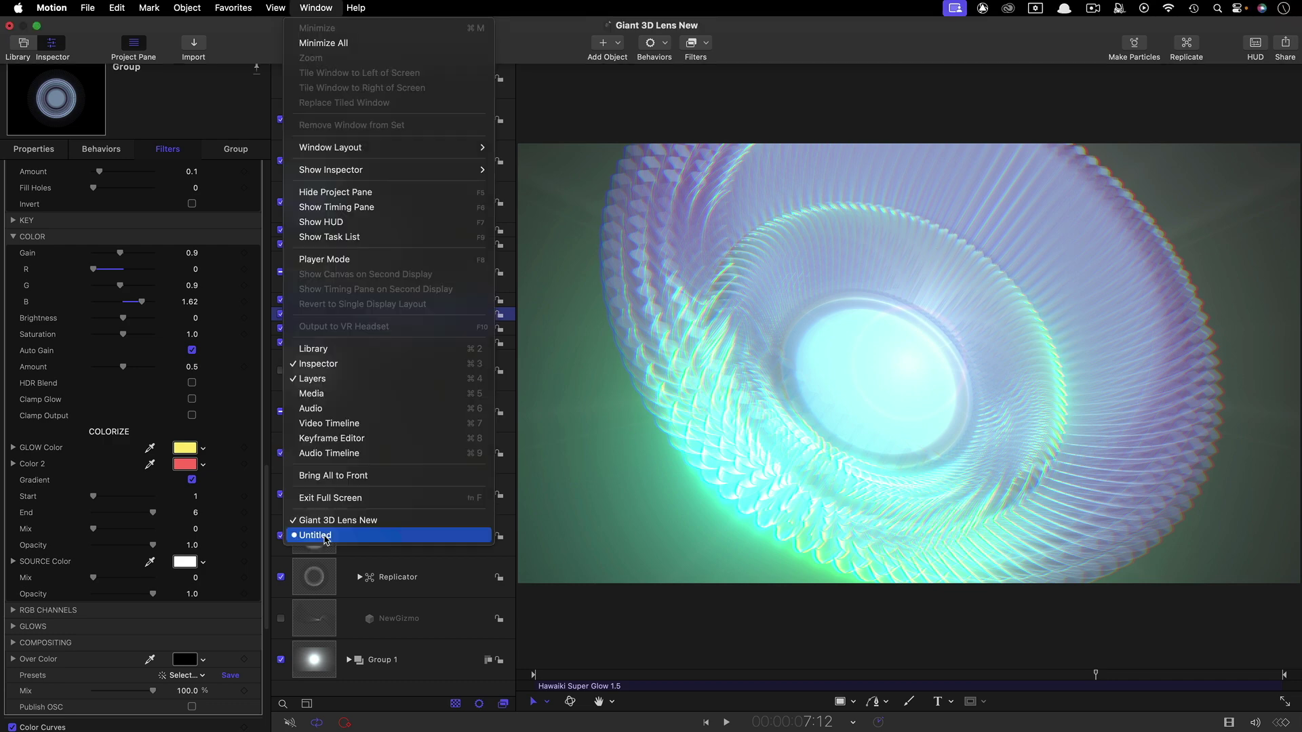
{"action": "left_click", "coordinate": [324, 535]}
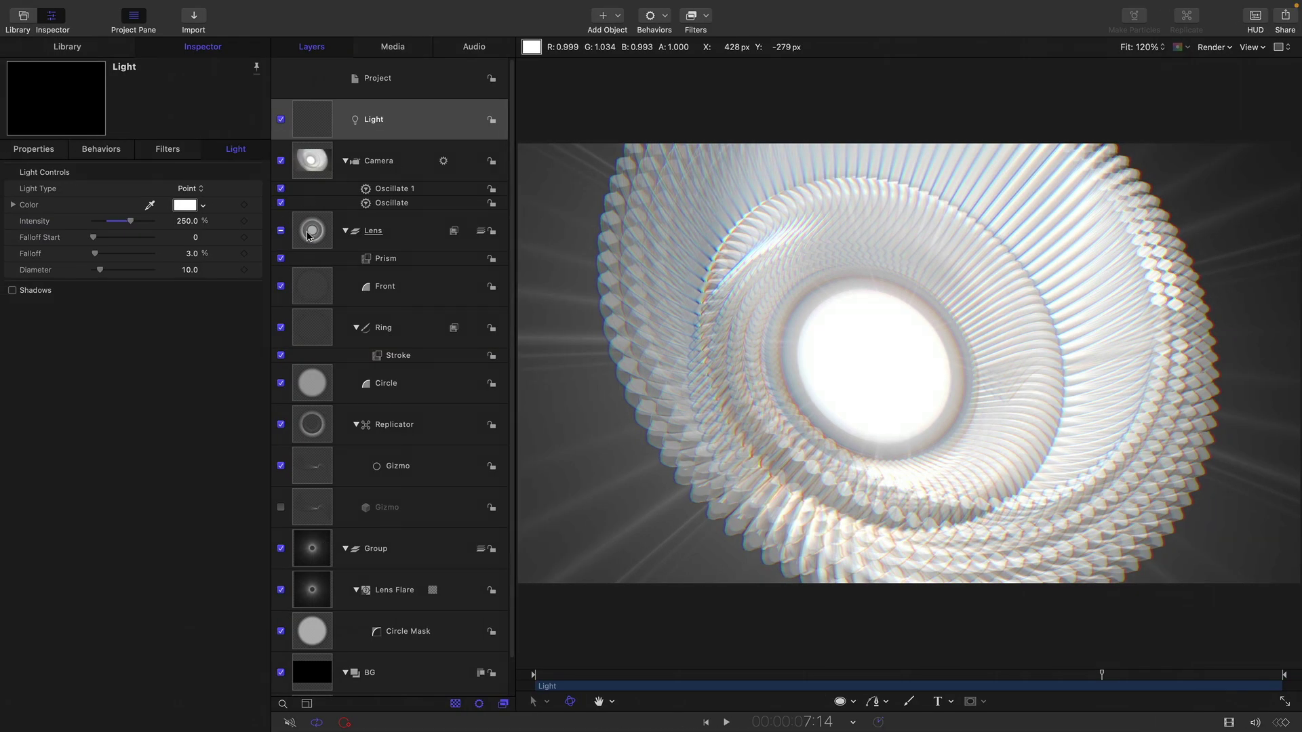
Add a Hue/Saturation filter to the Lens group with saturation 3.0.
{"action": "left_click", "coordinate": [314, 231]}
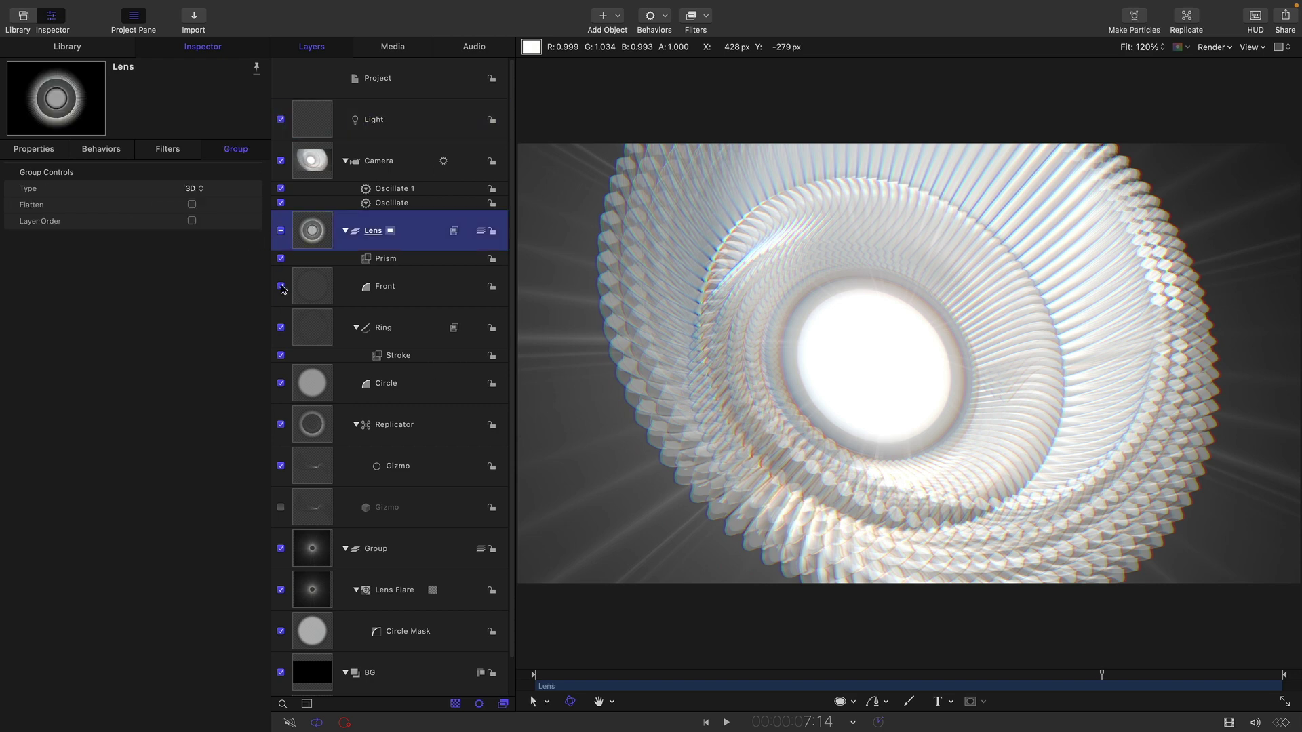
{"action": "left_click", "coordinate": [705, 42]}
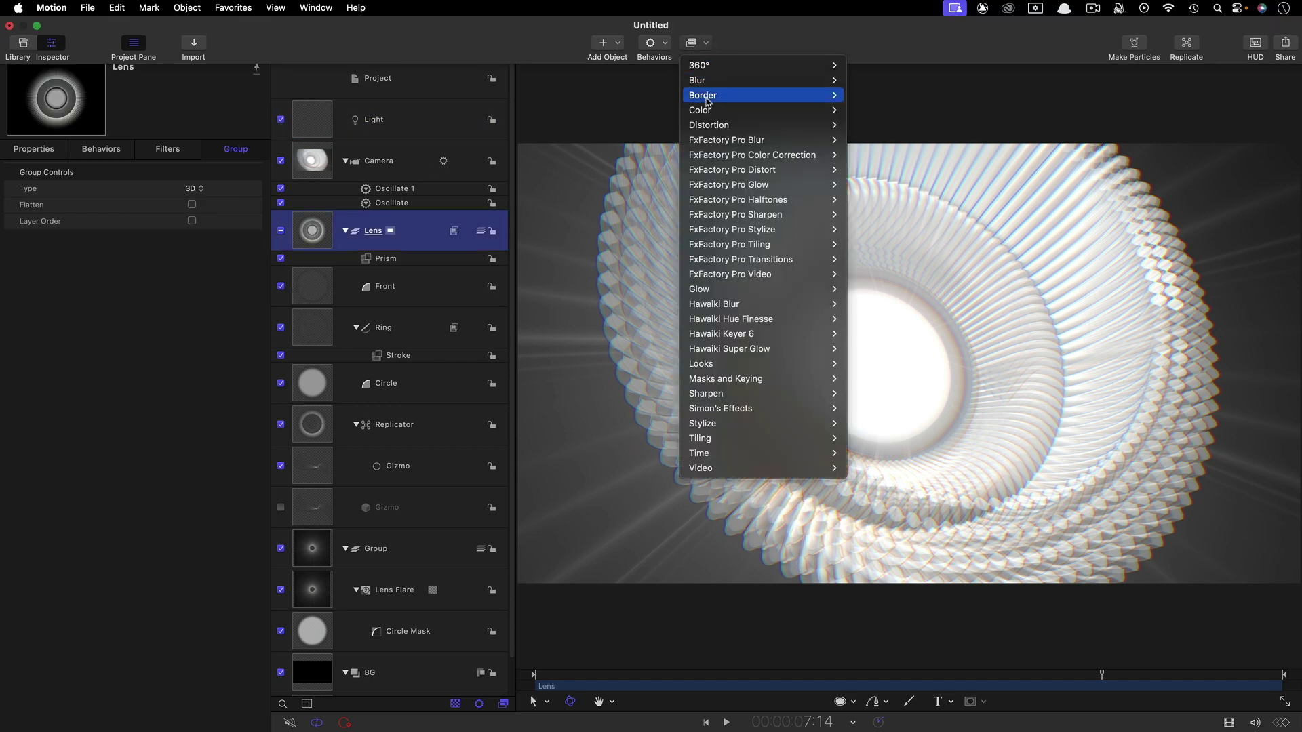
{"action": "mouse_move", "coordinate": [707, 115]}
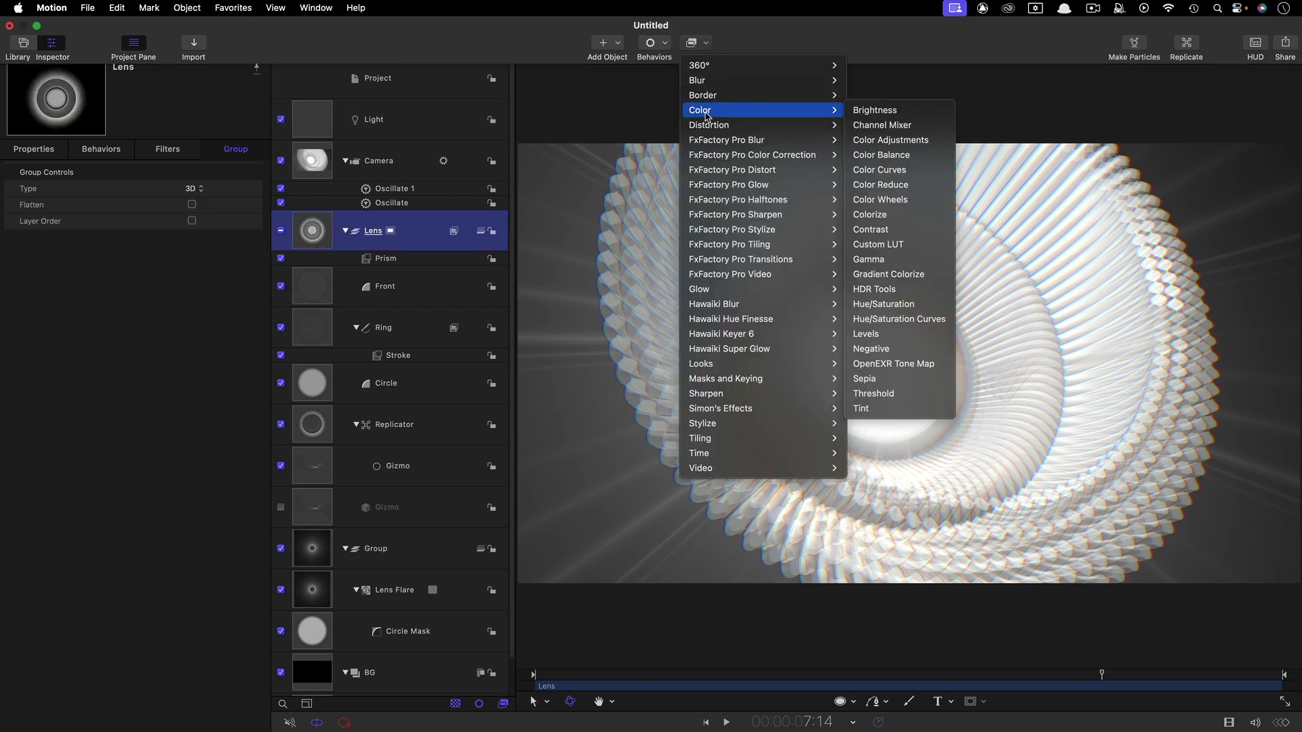
{"action": "left_click", "coordinate": [940, 307]}
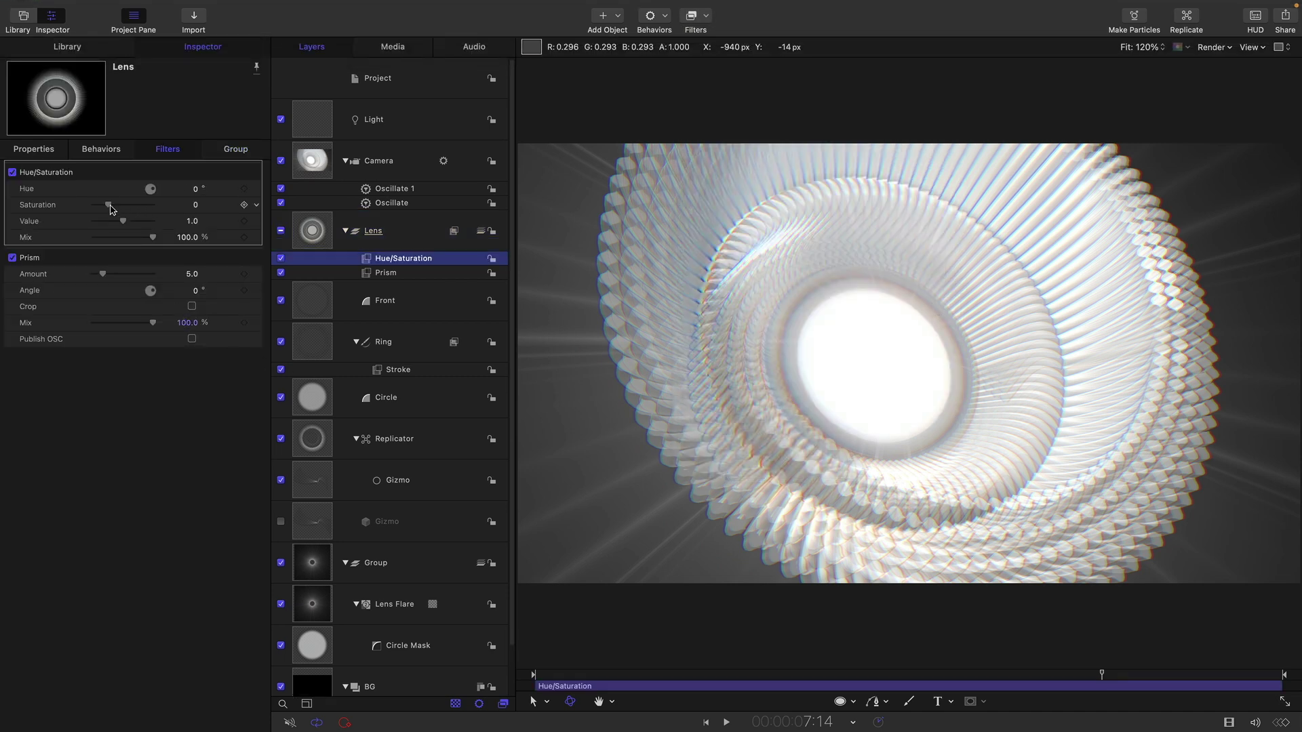
{"action": "left_click_drag", "start_coordinate": [111, 208], "coordinate": [151, 207]}
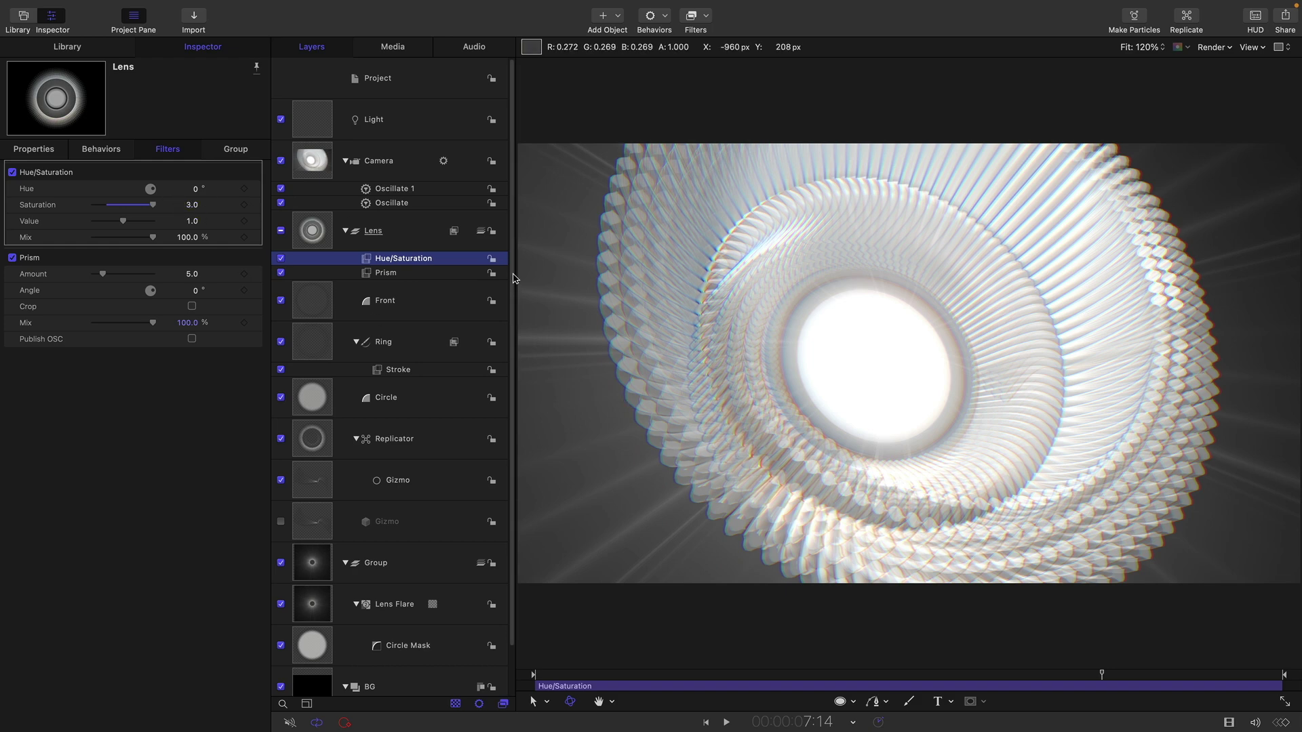
Add Color Curves, toggle it to compare, and lower the Prism Mix to 81.31%.
{"action": "left_click", "coordinate": [709, 19]}
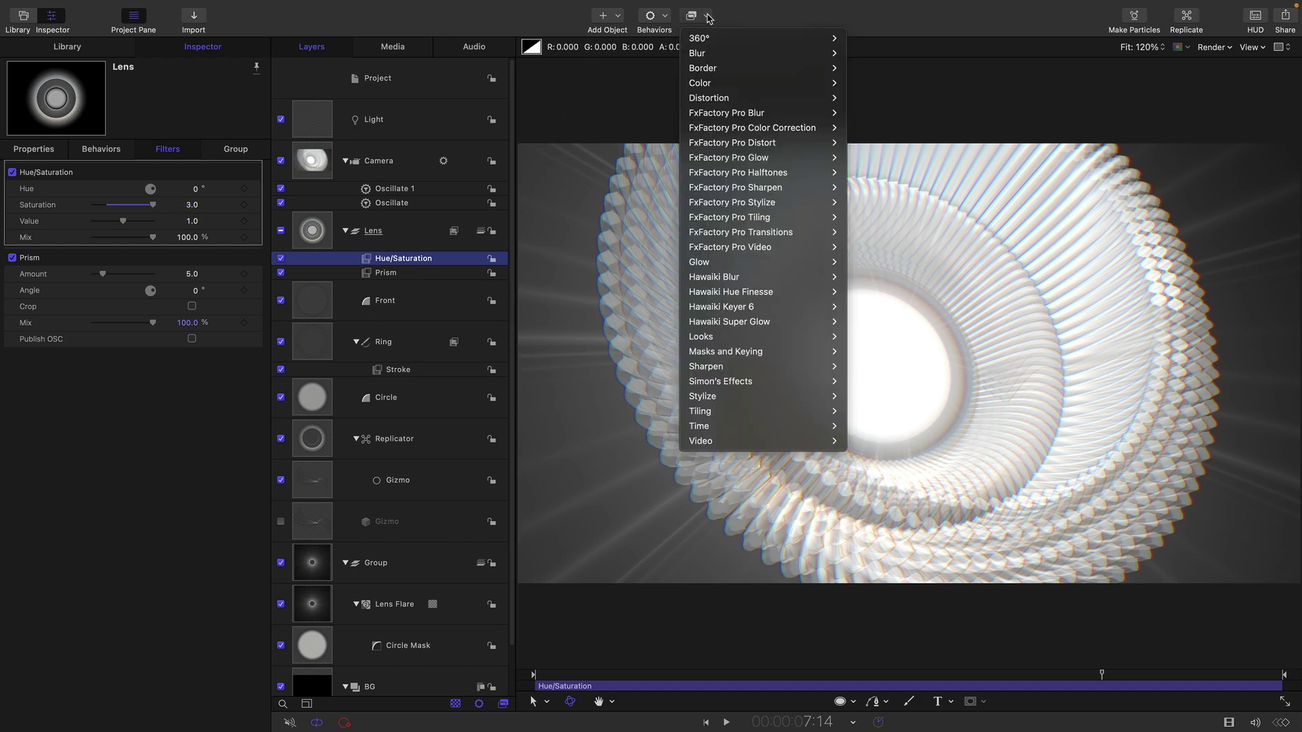
{"action": "mouse_move", "coordinate": [746, 83]}
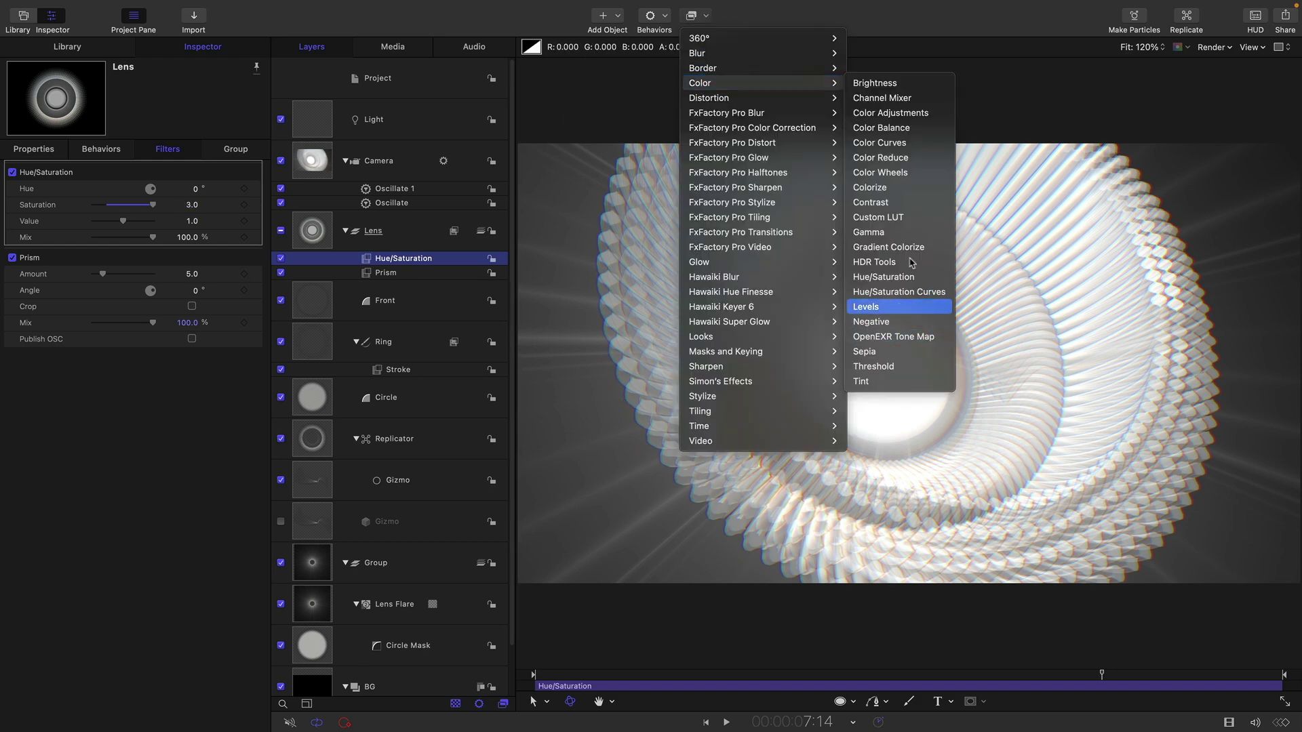
{"action": "left_click", "coordinate": [909, 146]}
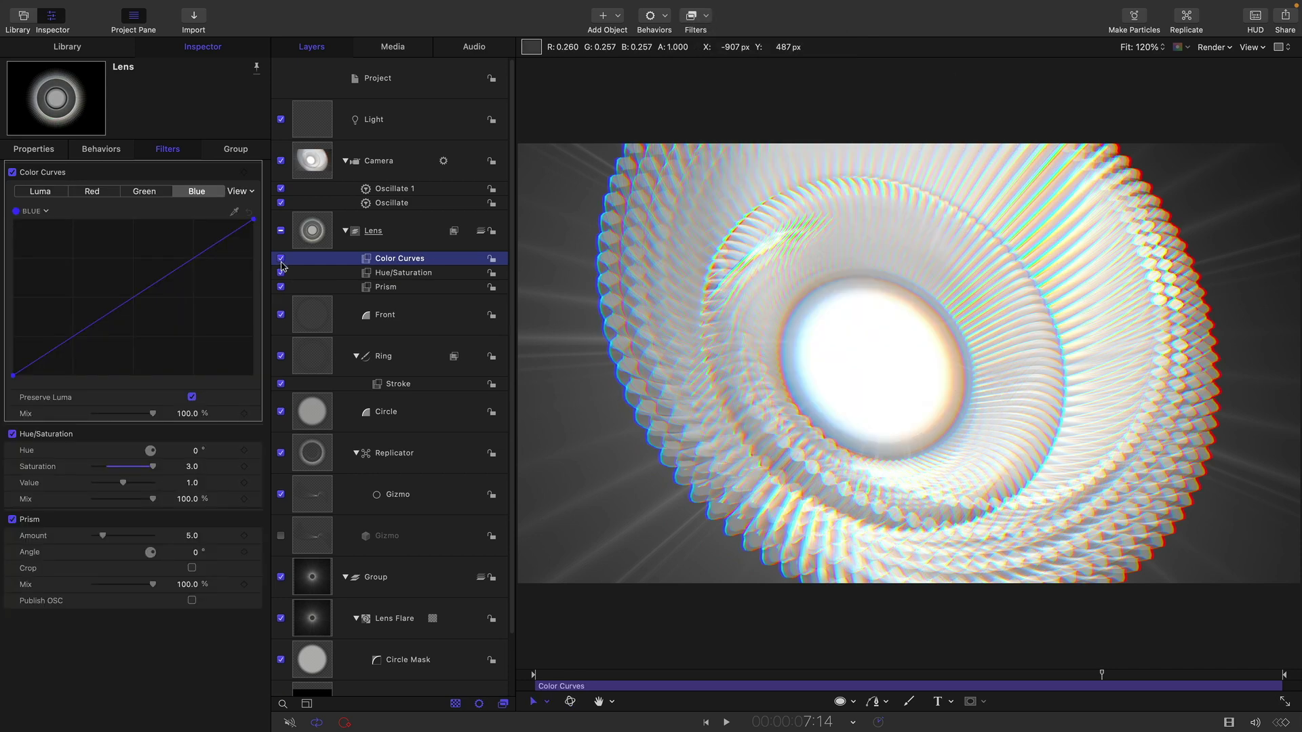
{"action": "left_click", "coordinate": [282, 261]}
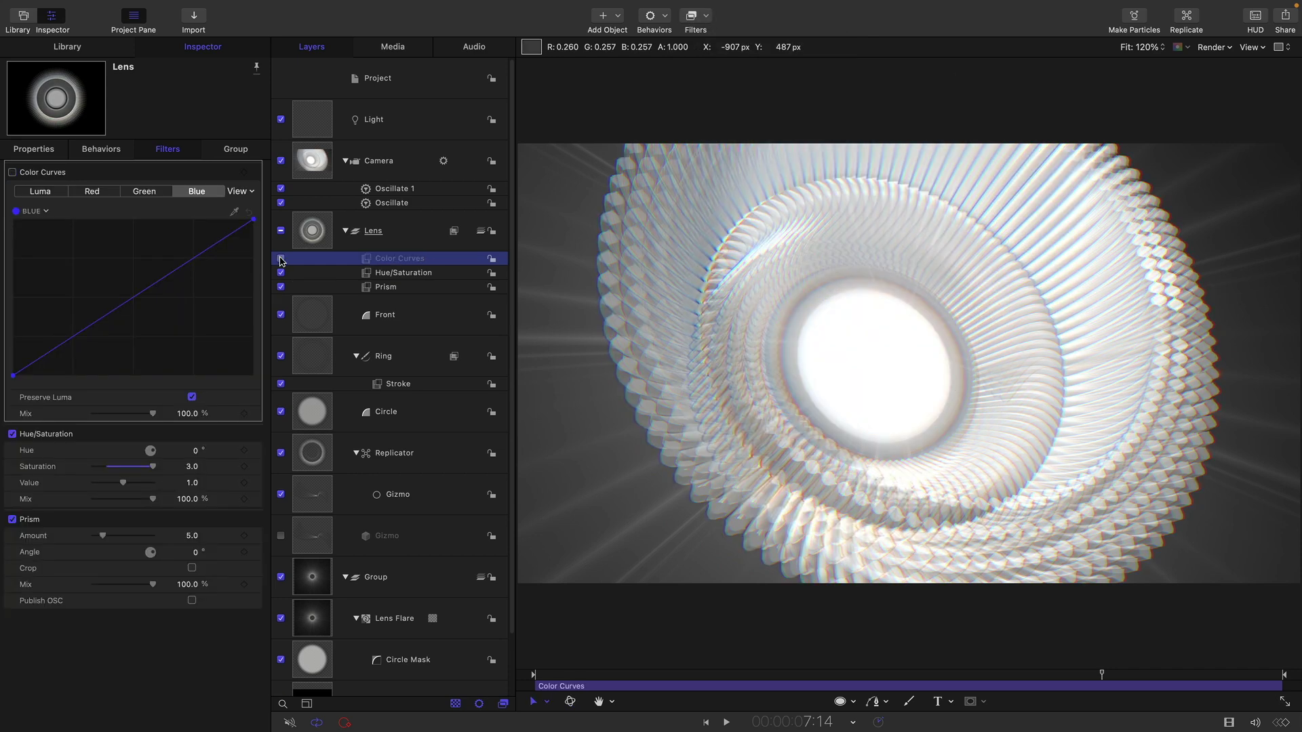
{"action": "left_click", "coordinate": [282, 262]}
{"action": "left_click", "coordinate": [282, 261]}
{"action": "left_click", "coordinate": [281, 261]}
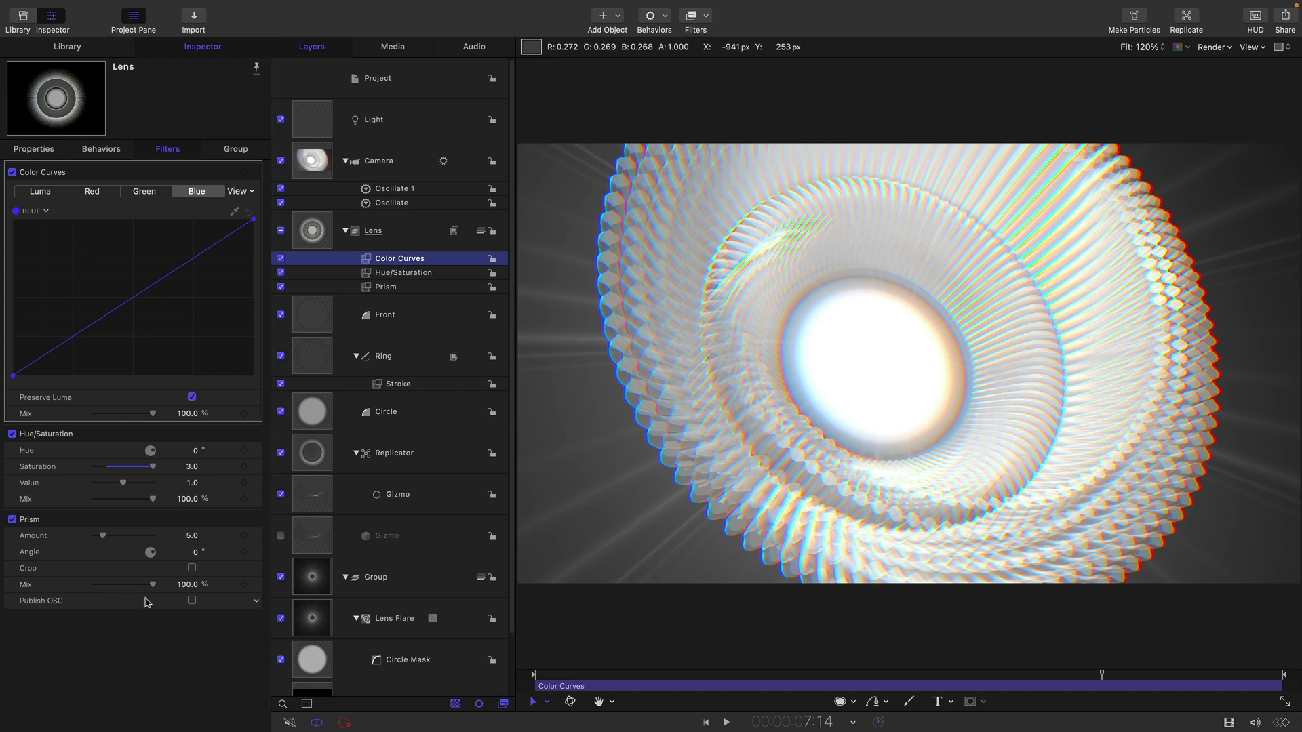
{"action": "left_click_drag", "start_coordinate": [155, 587], "coordinate": [137, 591]}
Try a Glow filter on the Lens group with radius 100, then undo and delete it.
{"action": "left_click", "coordinate": [314, 233]}
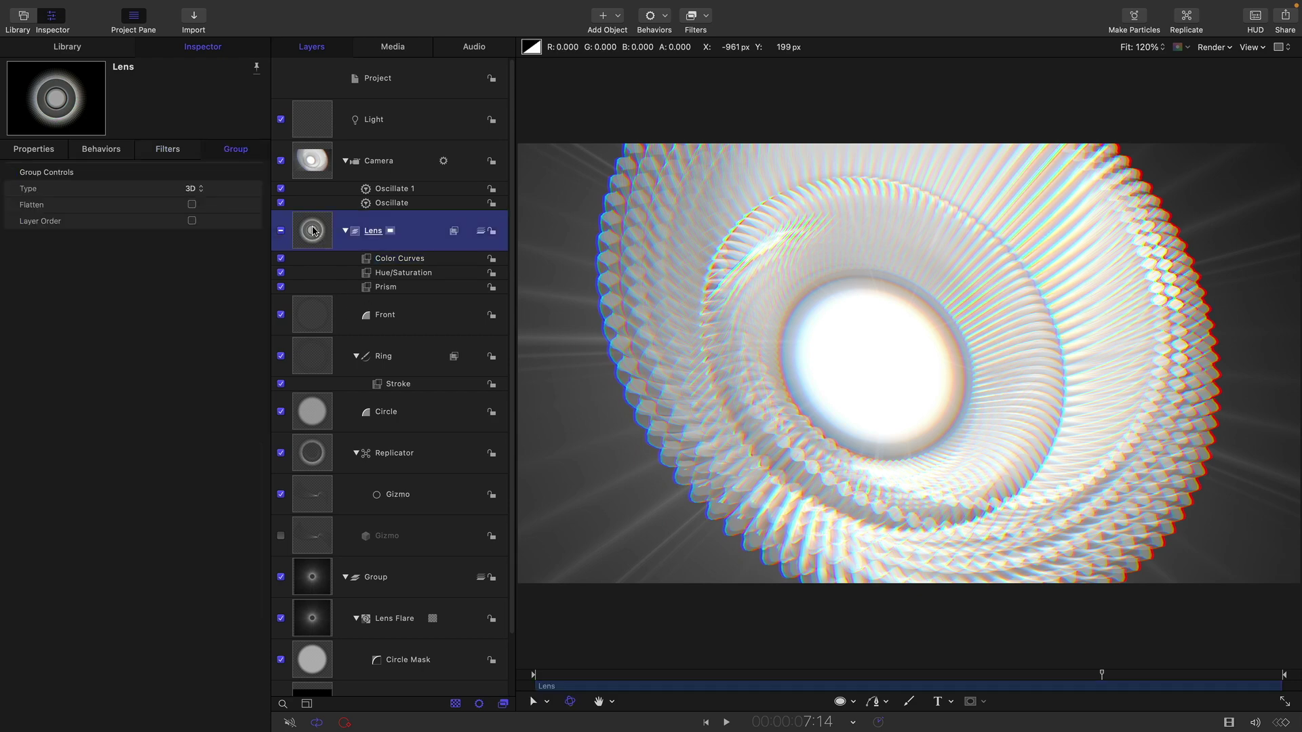
{"action": "left_click", "coordinate": [706, 16]}
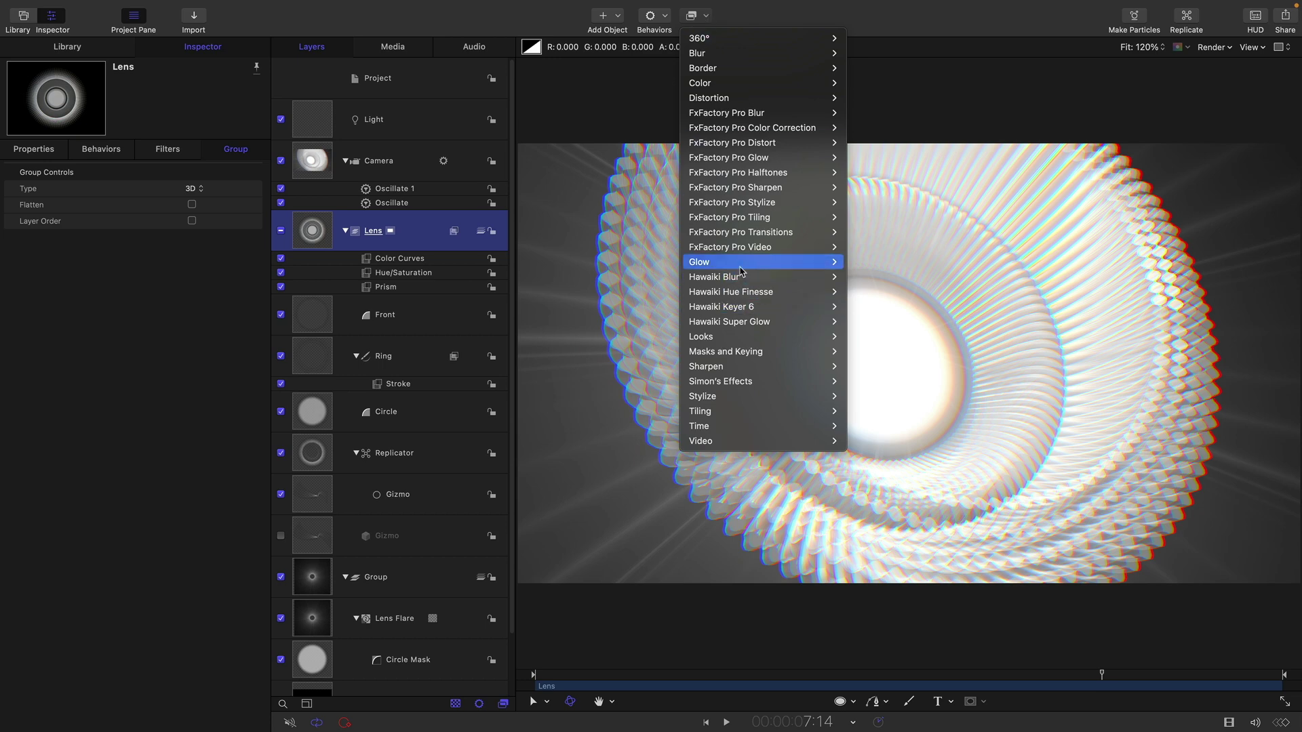
{"action": "mouse_move", "coordinate": [720, 263]}
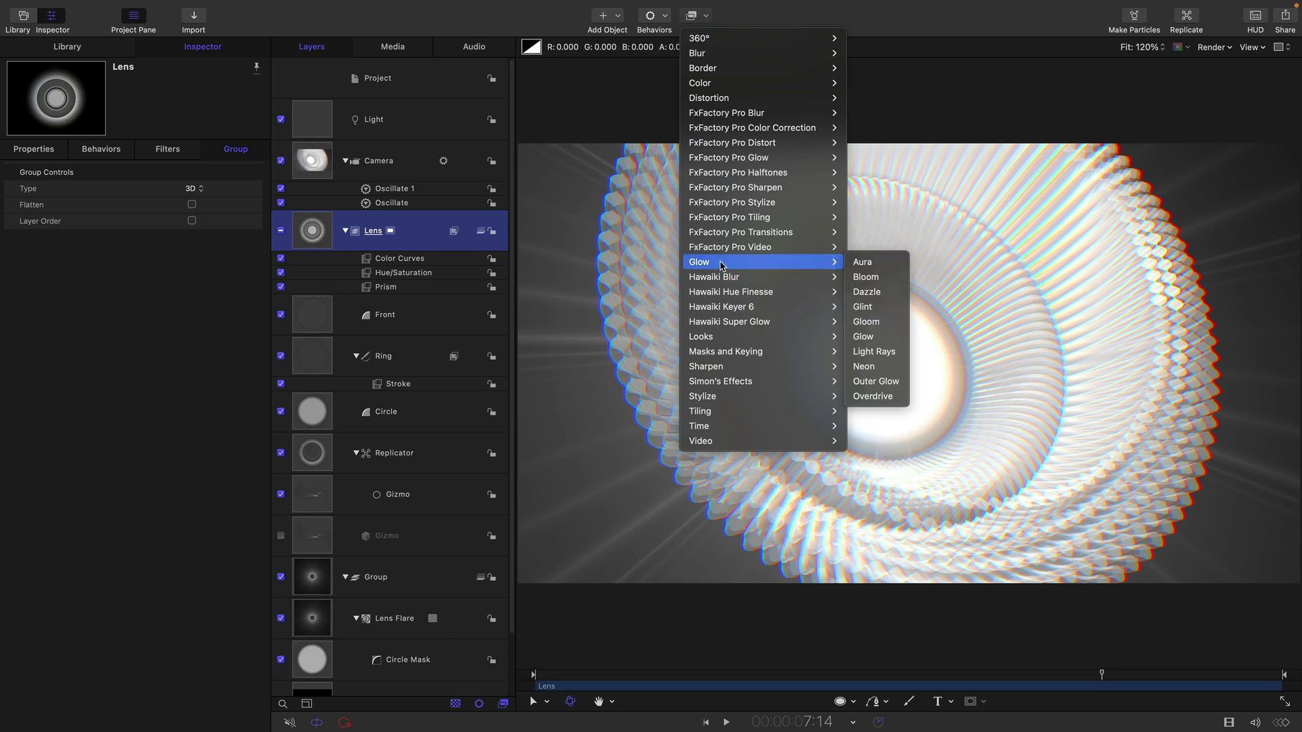
{"action": "left_click", "coordinate": [876, 339]}
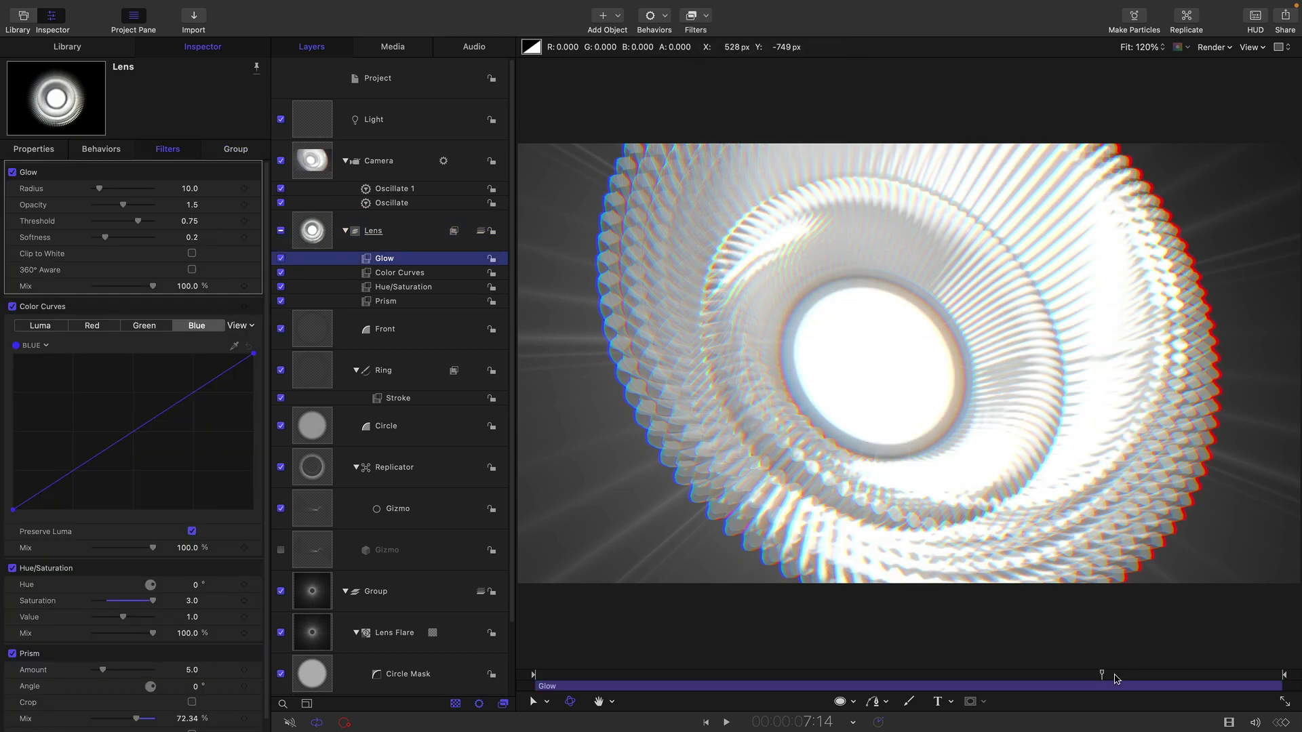
{"action": "left_click_drag", "start_coordinate": [1103, 675], "coordinate": [794, 684]}
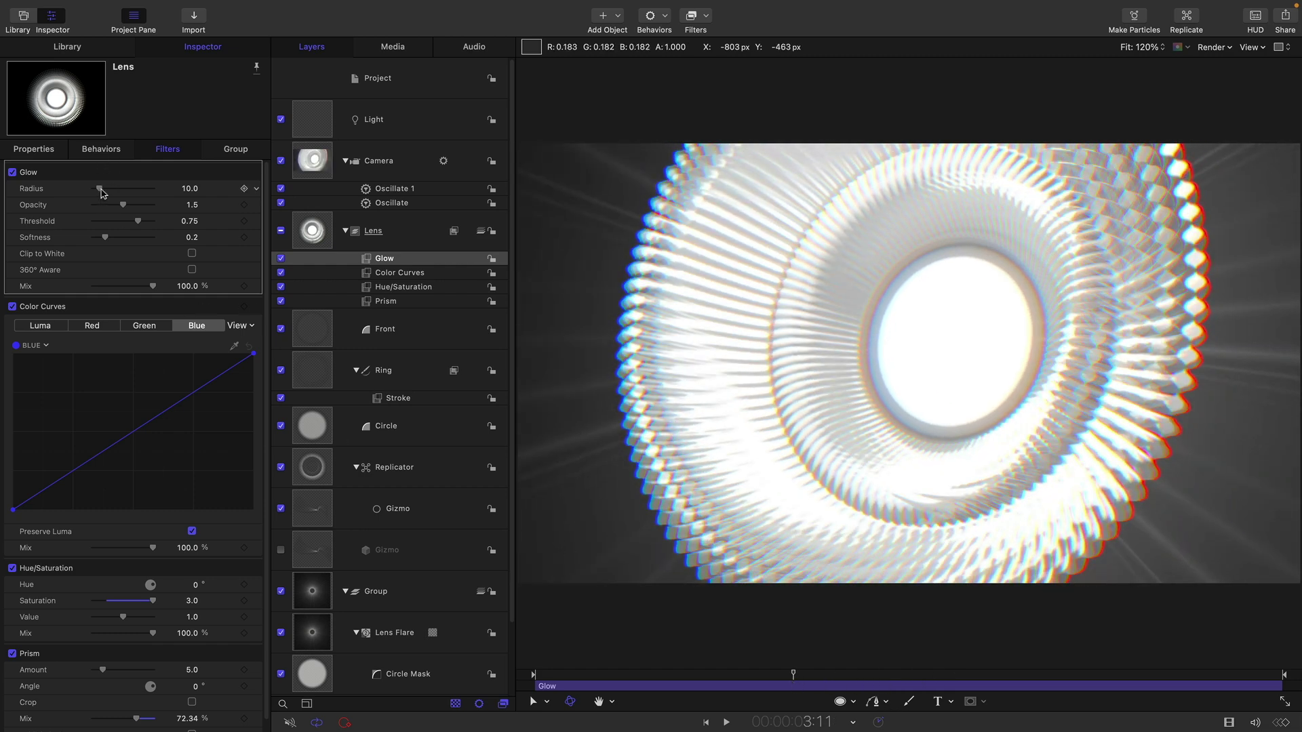
{"action": "left_click_drag", "start_coordinate": [100, 187], "coordinate": [208, 203]}
{"action": "key", "text": "super+z"}
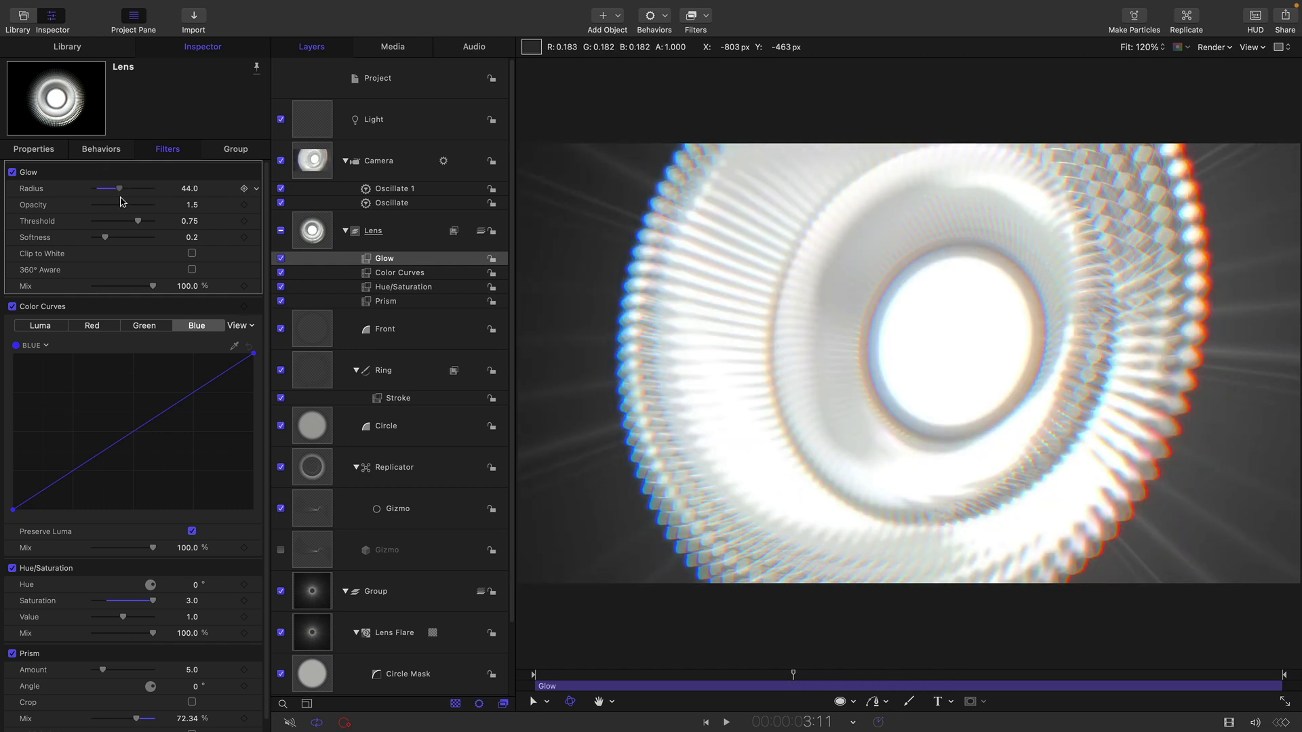
{"action": "right_click", "coordinate": [379, 258]}
{"action": "left_click", "coordinate": [410, 324]}
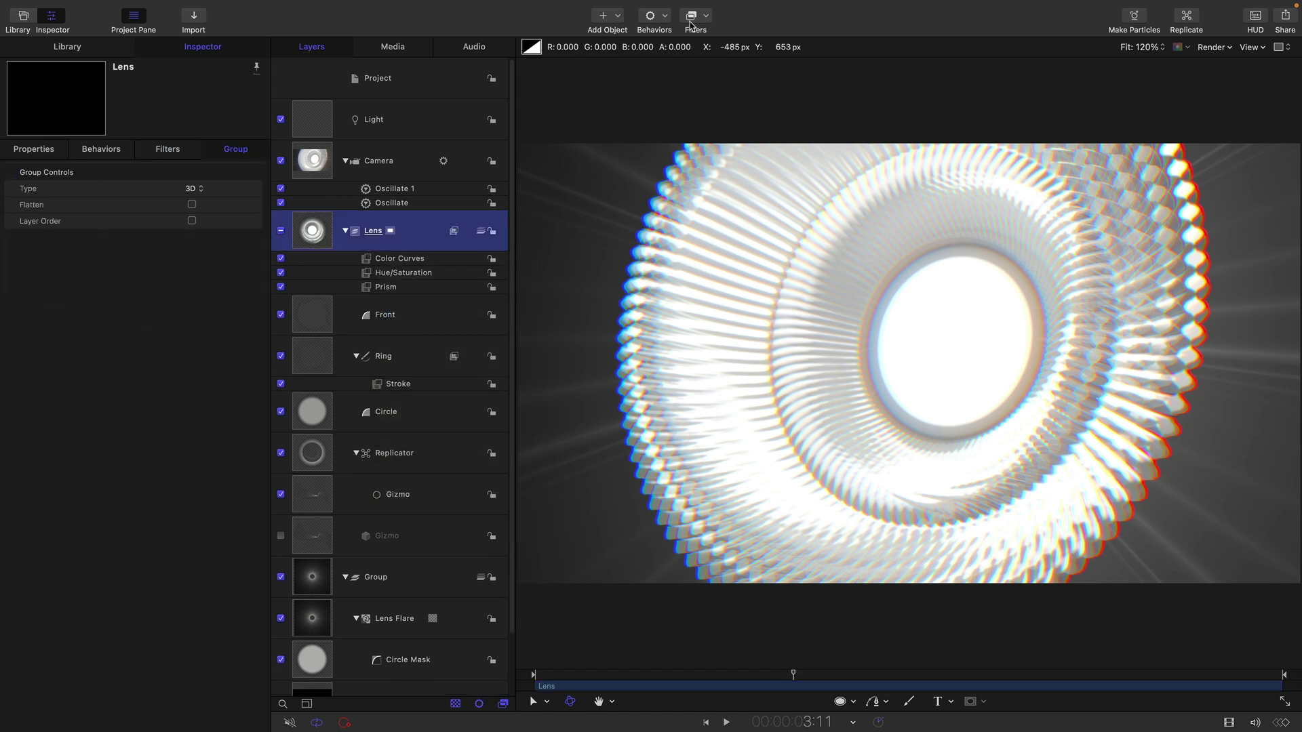
Add a Neon filter to the Lens group with Mix at 20%.
{"action": "left_click", "coordinate": [695, 15]}
{"action": "mouse_move", "coordinate": [800, 261]}
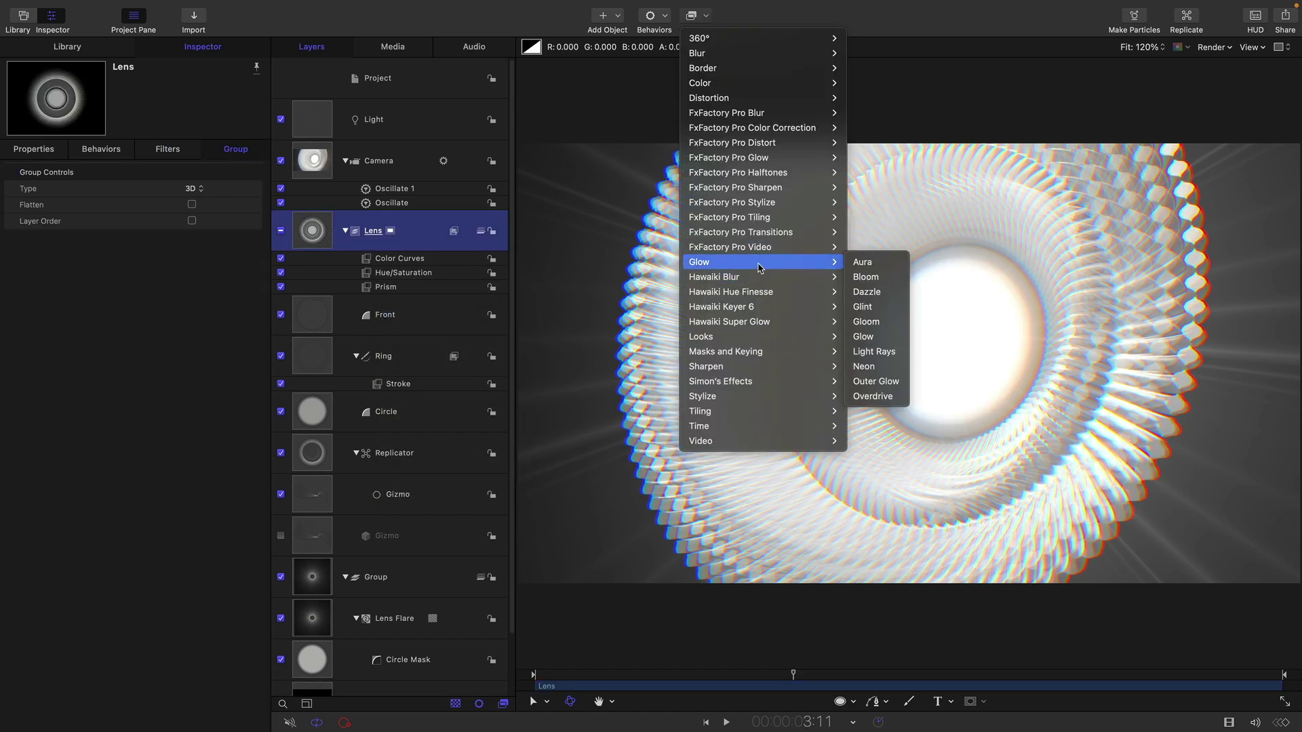
{"action": "left_click", "coordinate": [873, 370]}
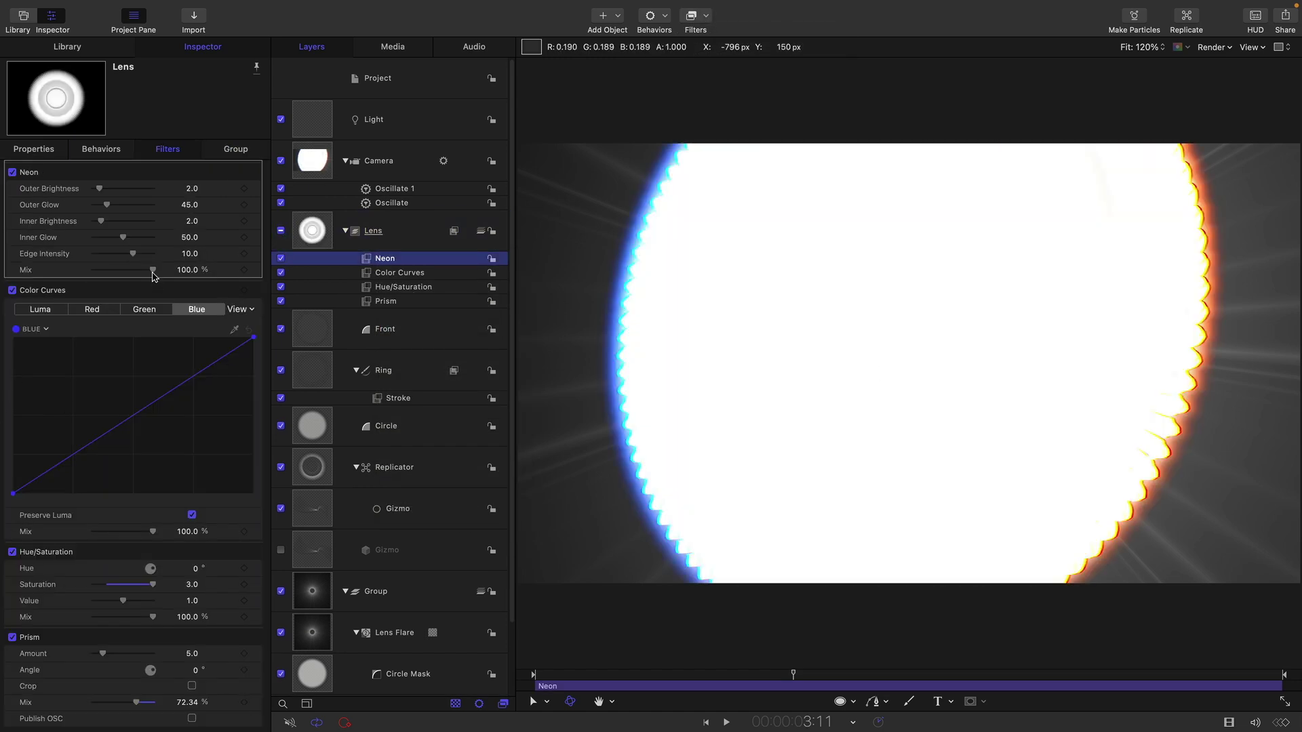
{"action": "left_click", "coordinate": [188, 270]}
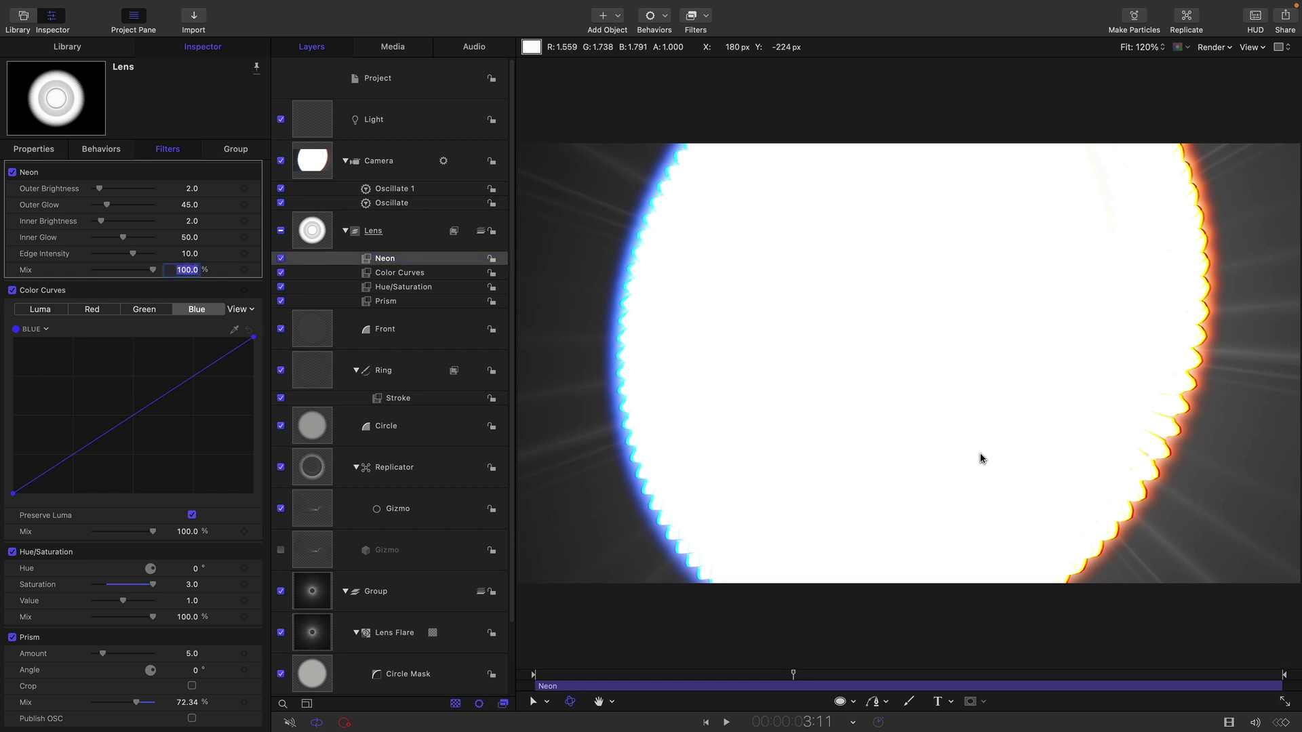
{"action": "type", "text": "20"}
{"action": "key", "text": "Return"}
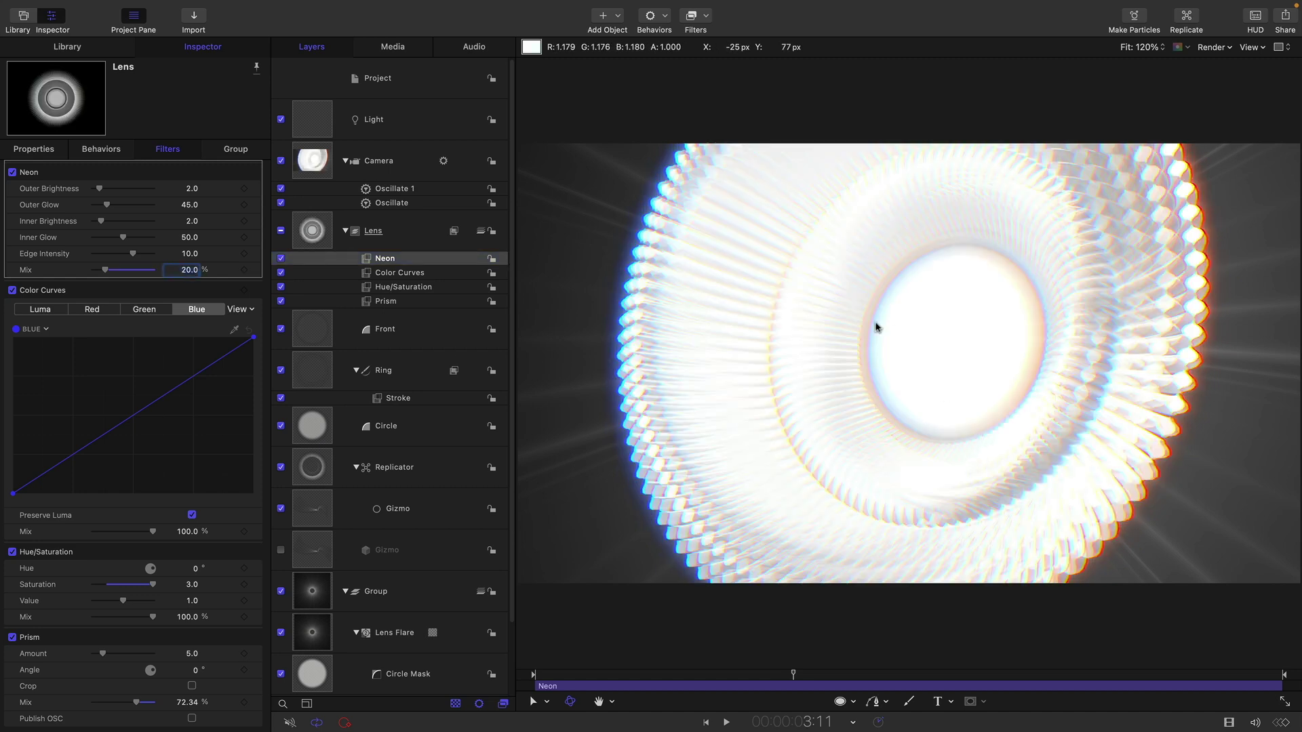
Raise the Neon Outer Glow to 400 and lower Mix to 10%.
{"action": "left_click_drag", "start_coordinate": [107, 207], "coordinate": [265, 229]}
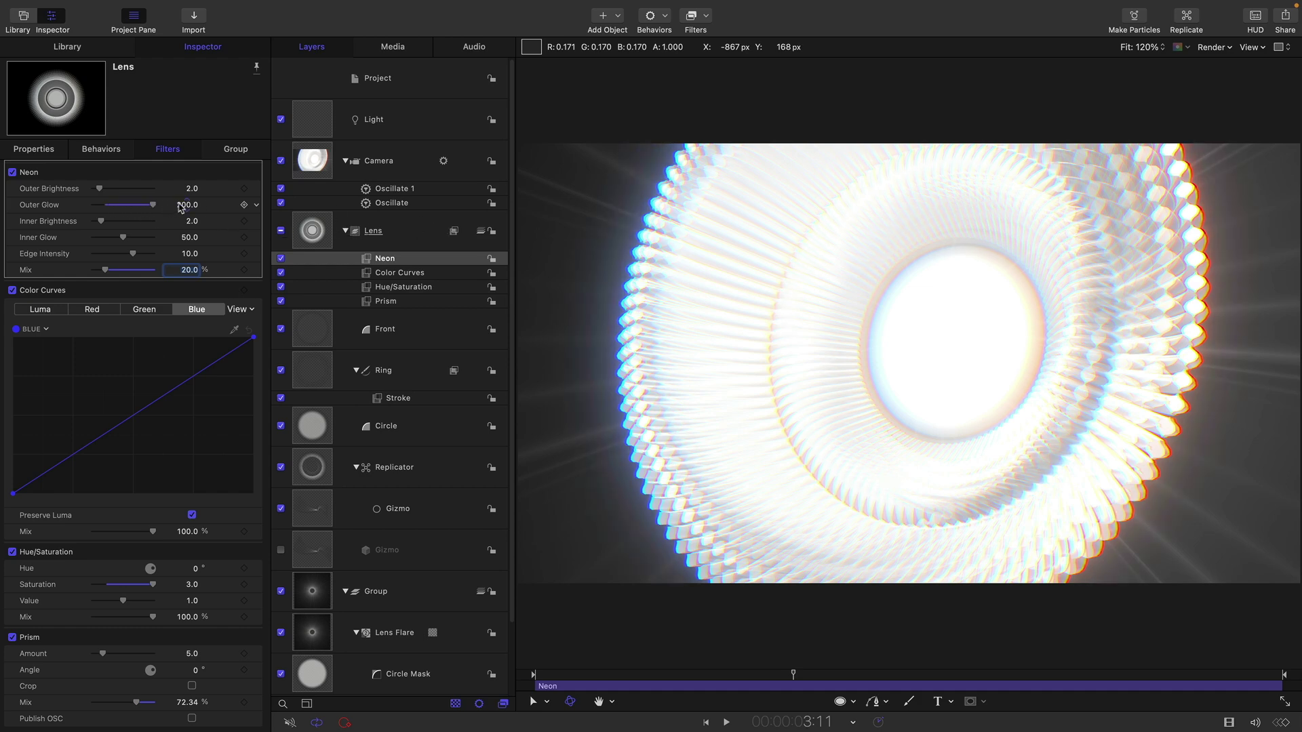
{"action": "left_click_drag", "start_coordinate": [181, 207], "coordinate": [187, 206]}
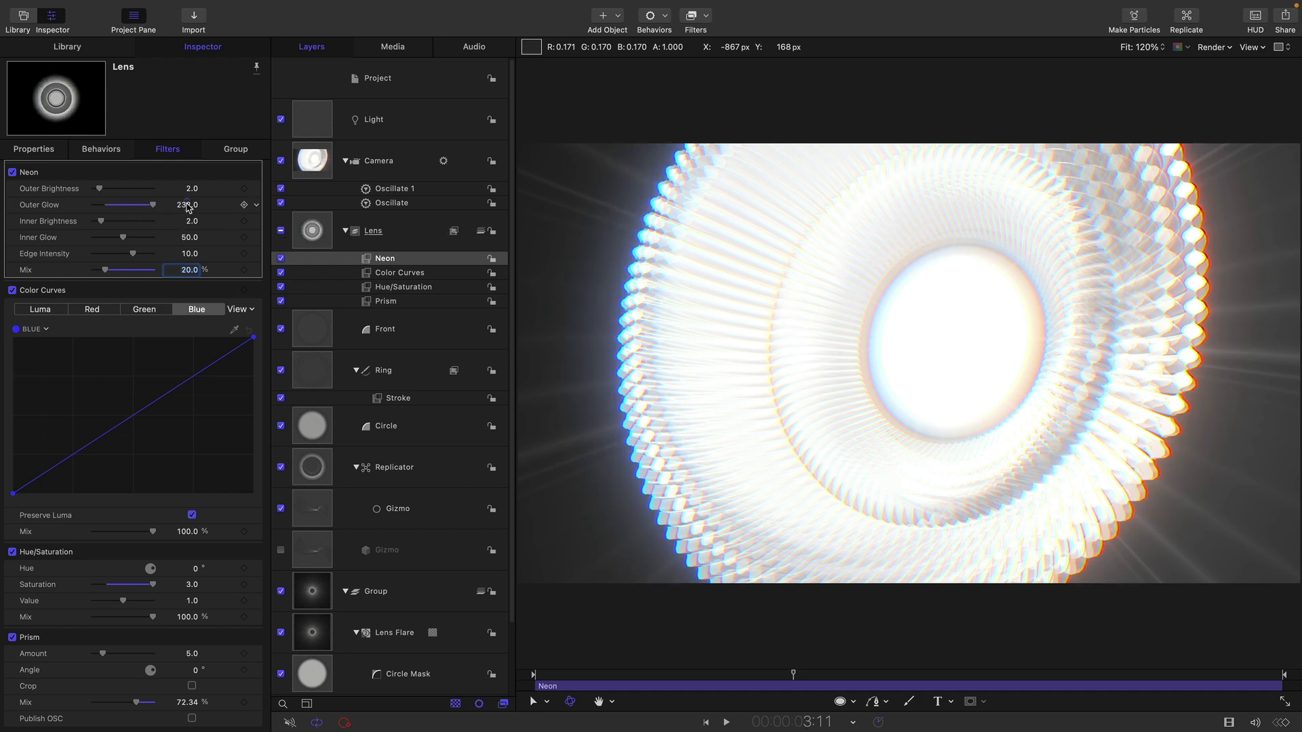
{"action": "left_click", "coordinate": [183, 204]}
{"action": "type", "text": "400"}
{"action": "left_click", "coordinate": [189, 269]}
{"action": "type", "text": "10"}
{"action": "key", "text": "Return"}
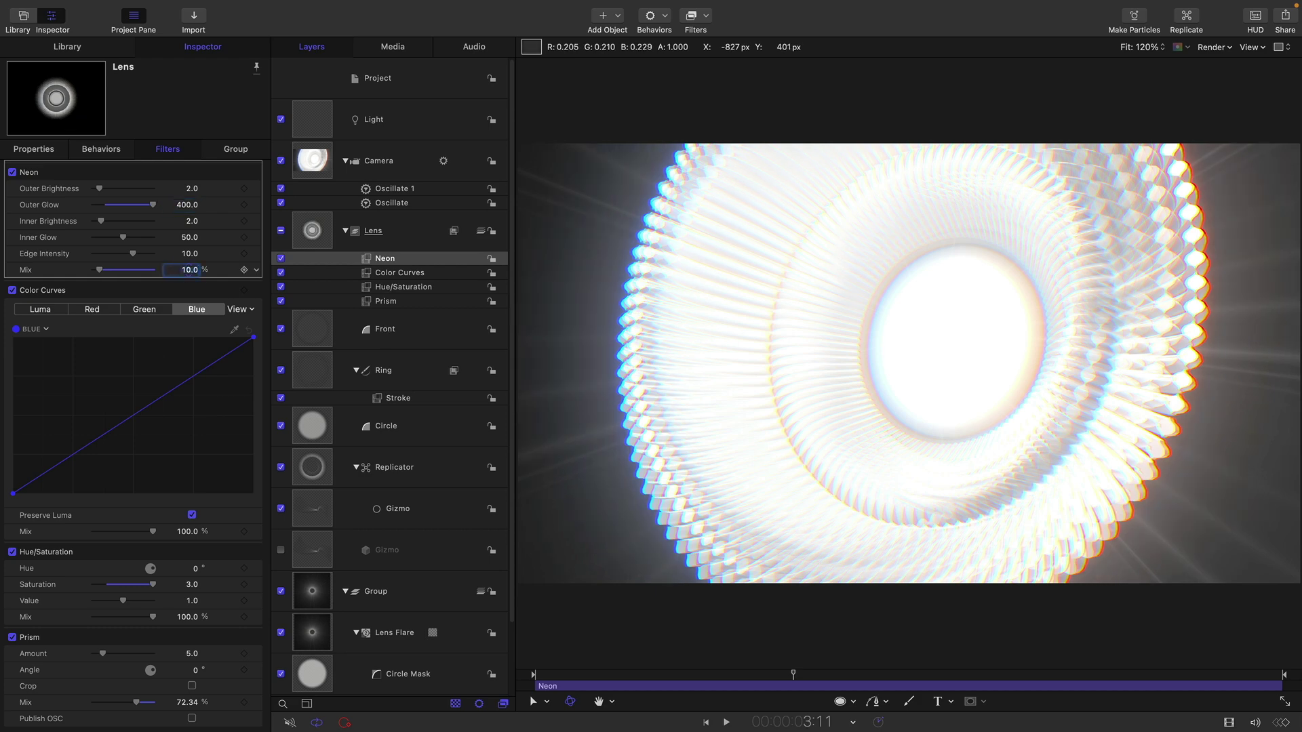
Drag the Blue curve's top-right point inward to tint the fins bluish-violet, checking several frames.
{"action": "left_click_drag", "start_coordinate": [794, 689], "coordinate": [1174, 690]}
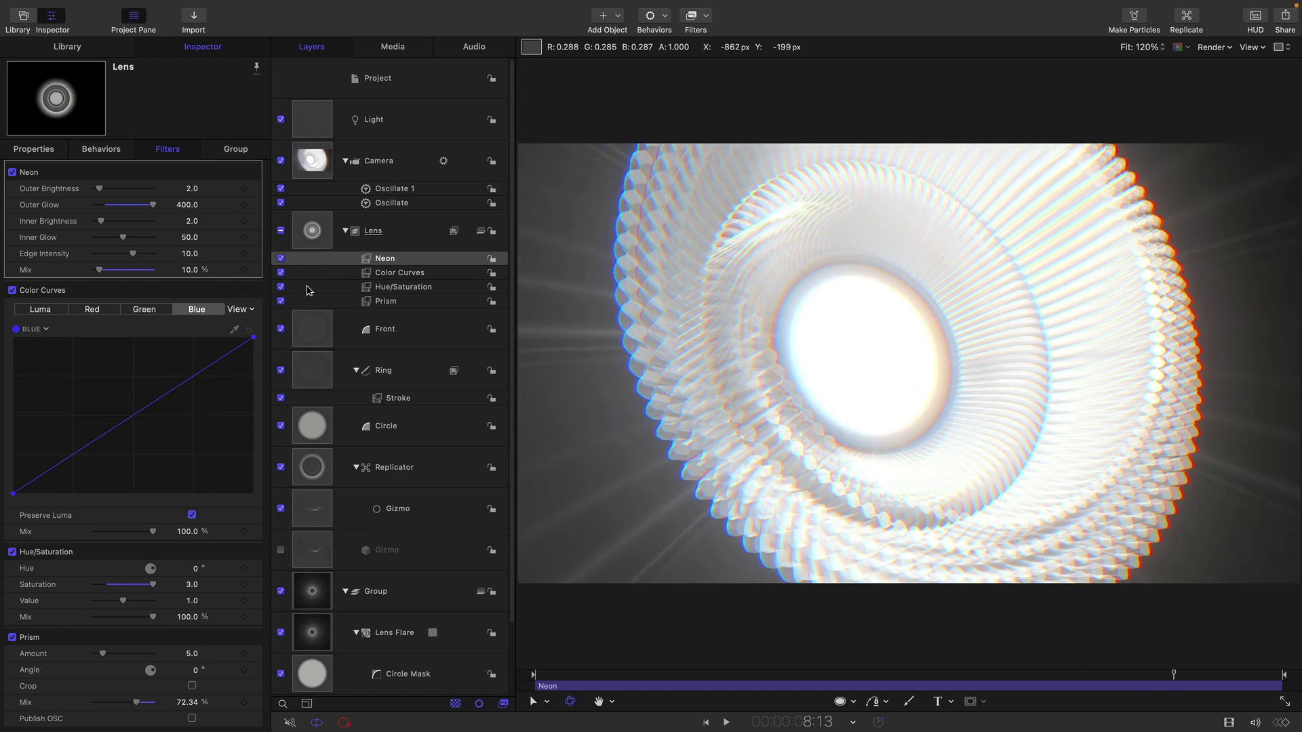
{"action": "left_click_drag", "start_coordinate": [254, 341], "coordinate": [219, 322]}
{"action": "left_click", "coordinate": [640, 674]}
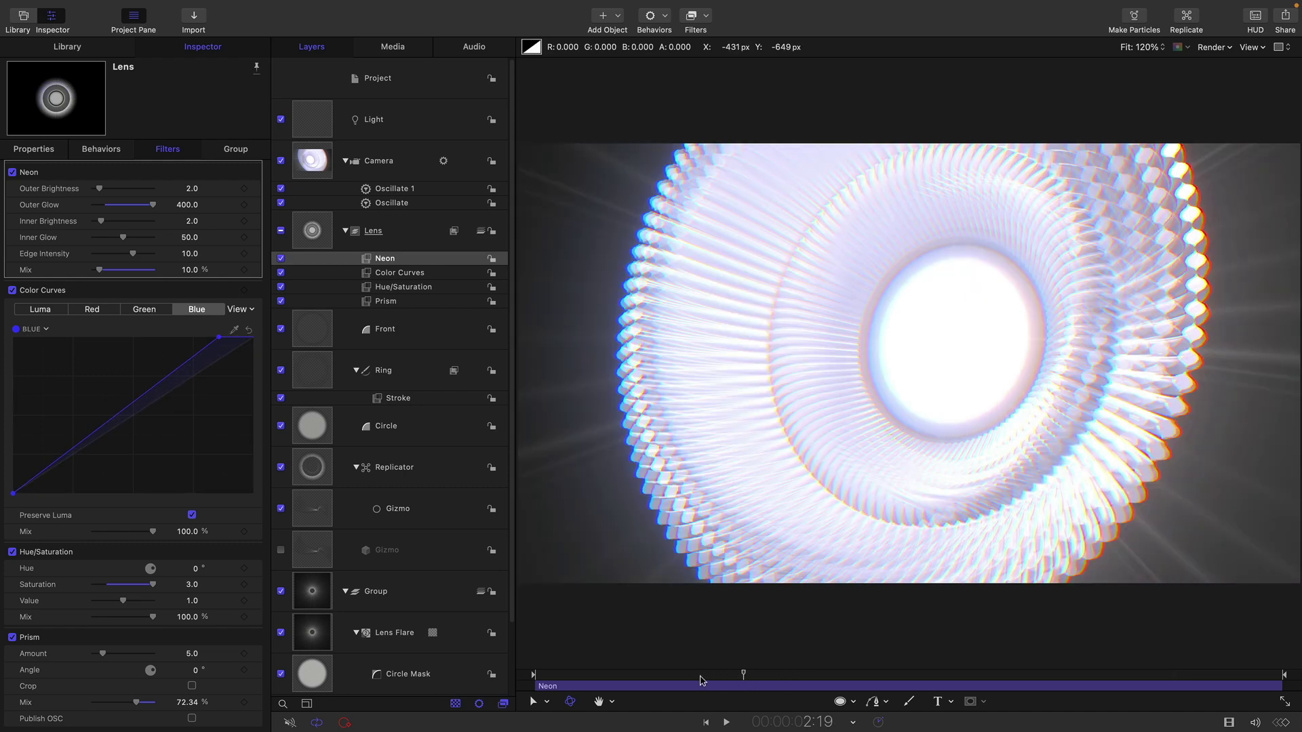